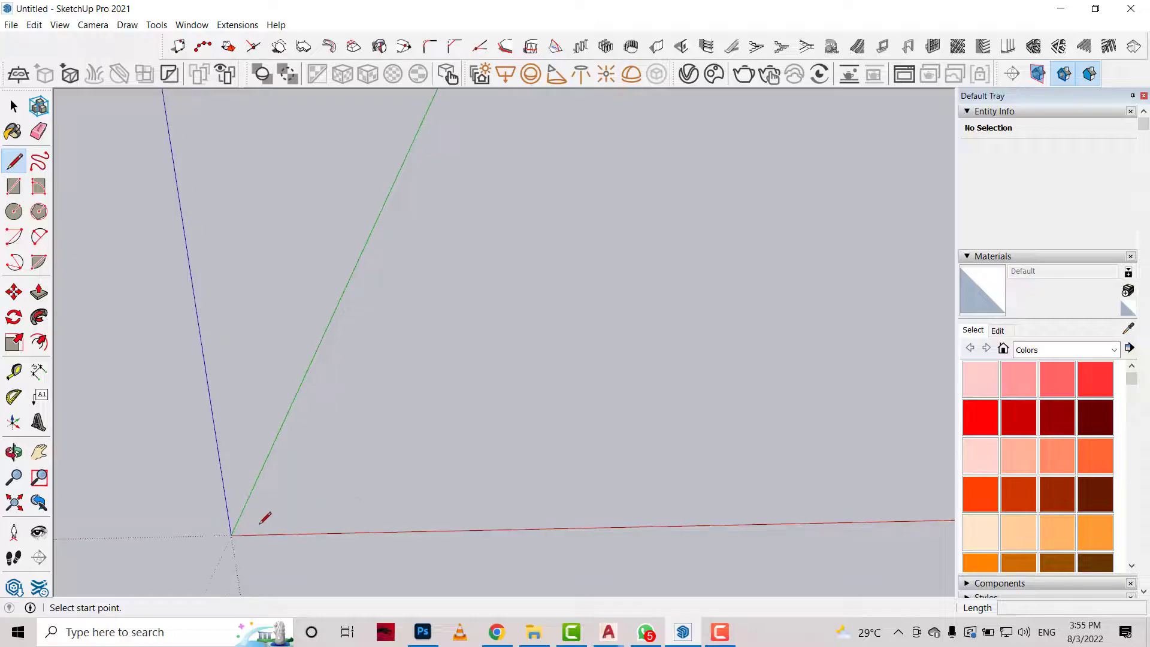
Start a line at the axes origin, heading along the red axis.
left_click(285, 526)
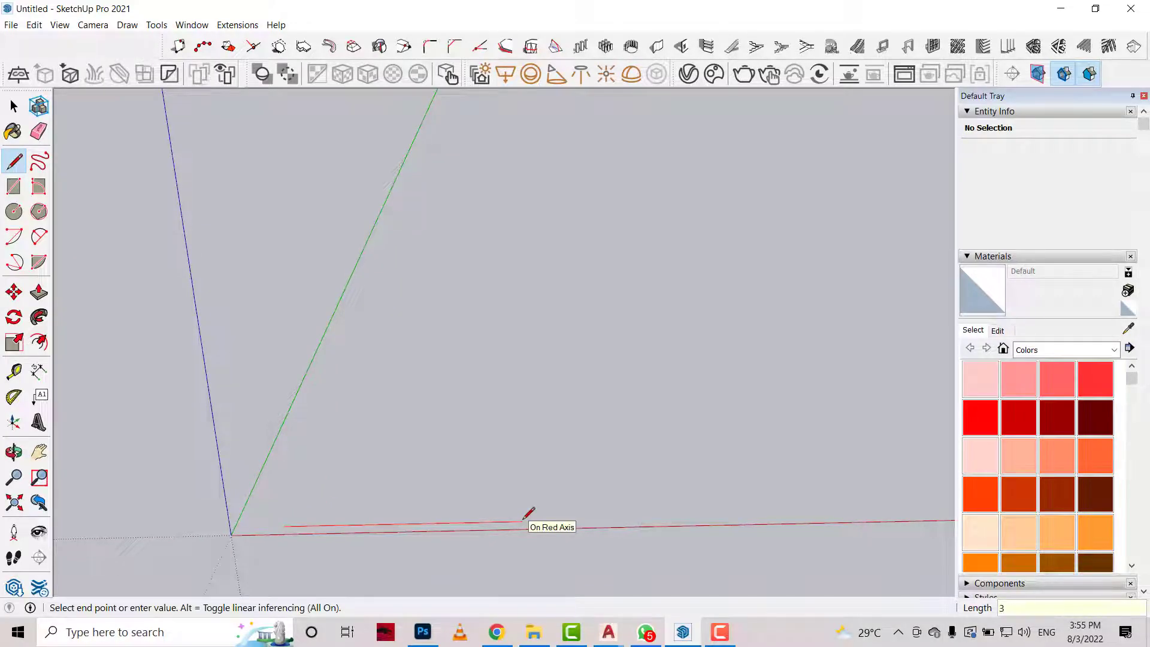
Draw the 3.8 m by 0.12 m base rectangle with the Line tool.
scroll(527, 514, "up", 1)
scroll(521, 513, "up", 2)
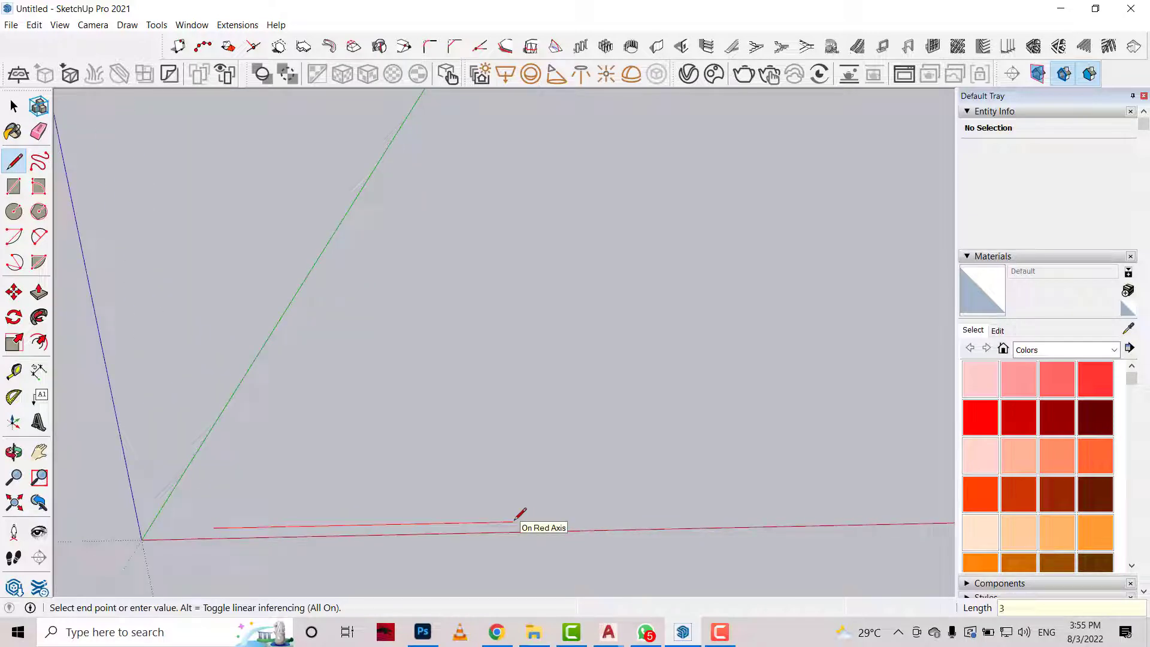
type(".8")
key("Return")
scroll(443, 497, "down", 2)
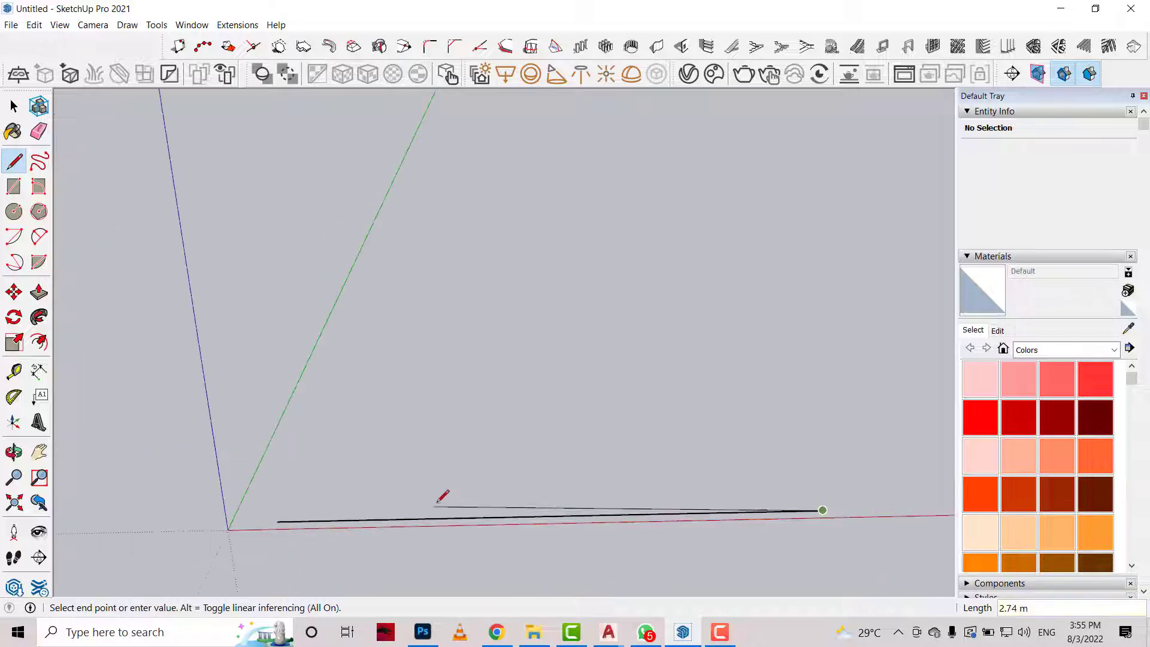
type(".12")
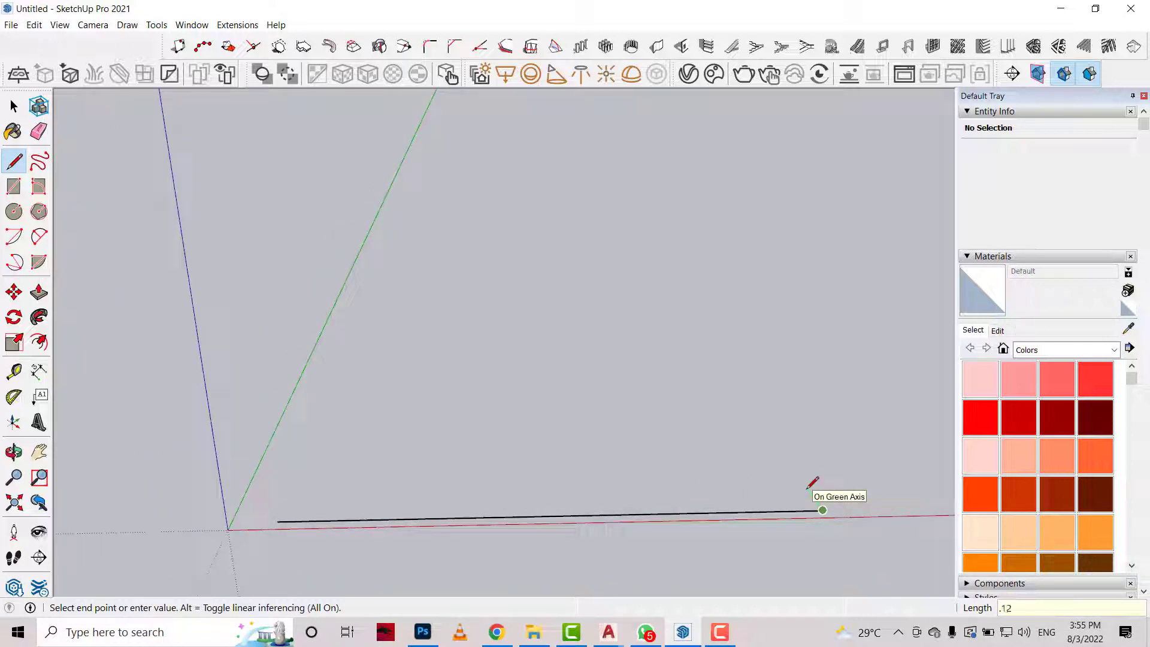
key("Return")
type("3.")
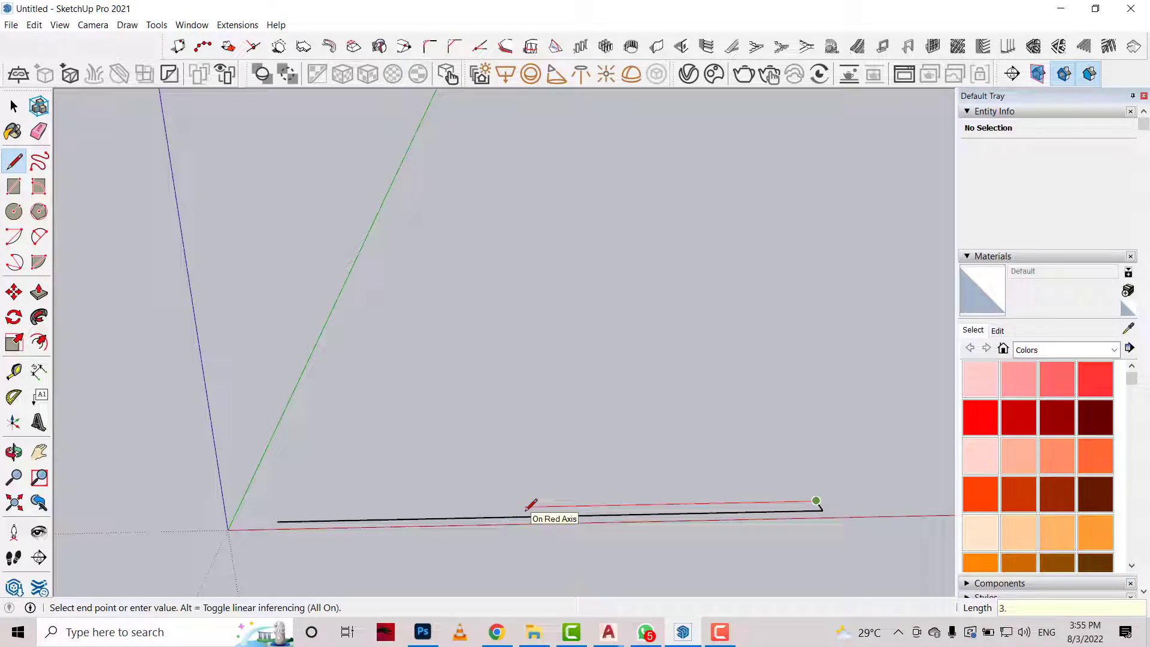
type("8")
key("Return")
left_click(278, 520)
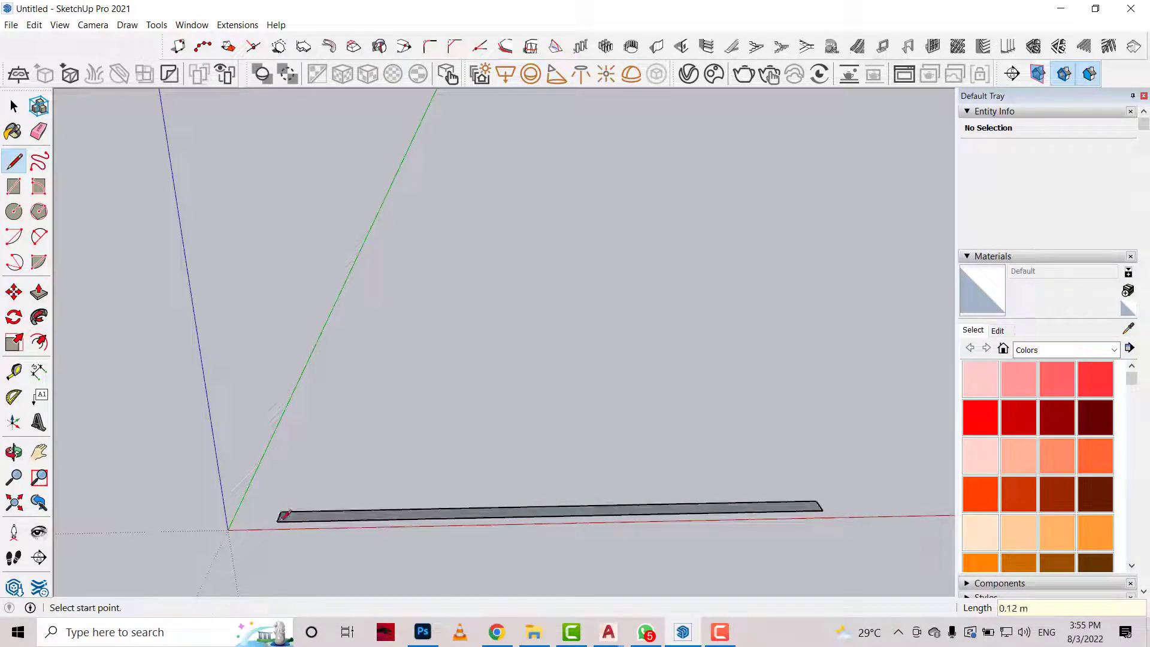
Push/Pull the base up 2.8 m into a solid wall panel block.
left_click(36, 293)
left_click(601, 517)
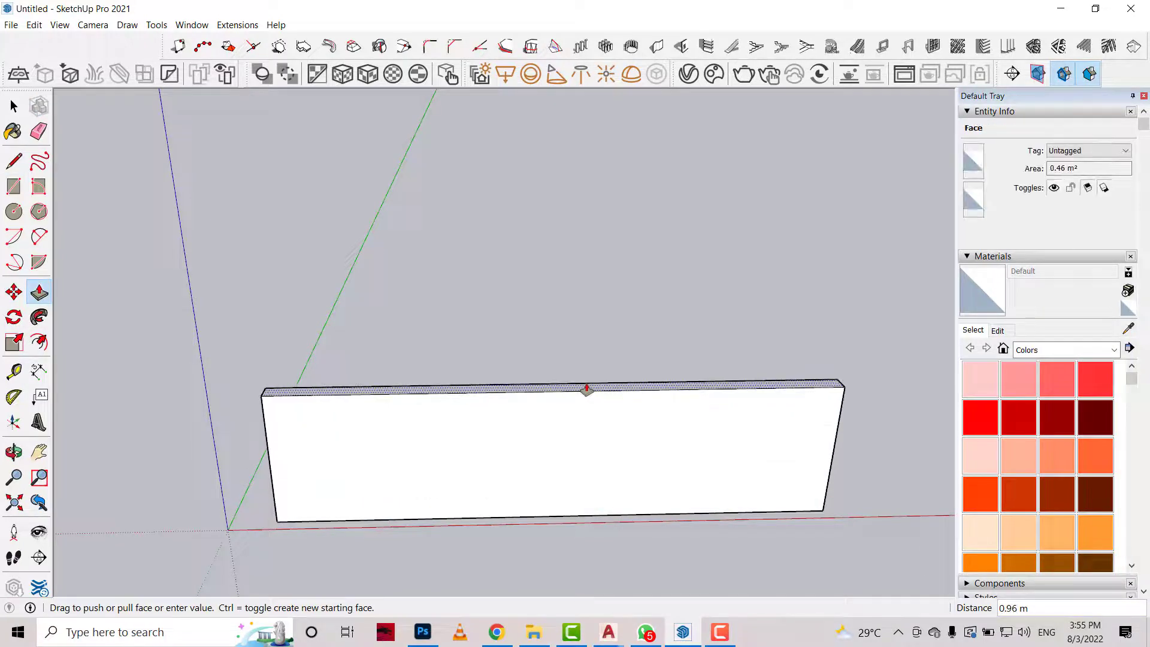
type("2.8")
key("Return")
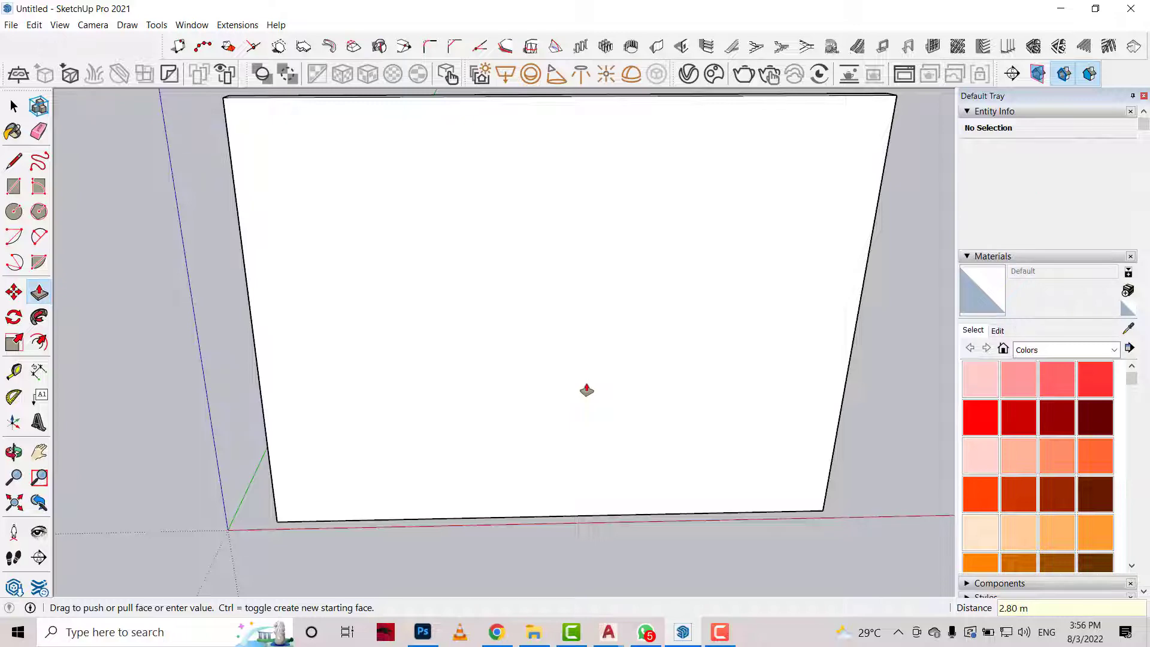
scroll(293, 344, "down", 2)
Draw a full-height vertical divider 1.2 m from the panel's top-left corner.
left_click(13, 161)
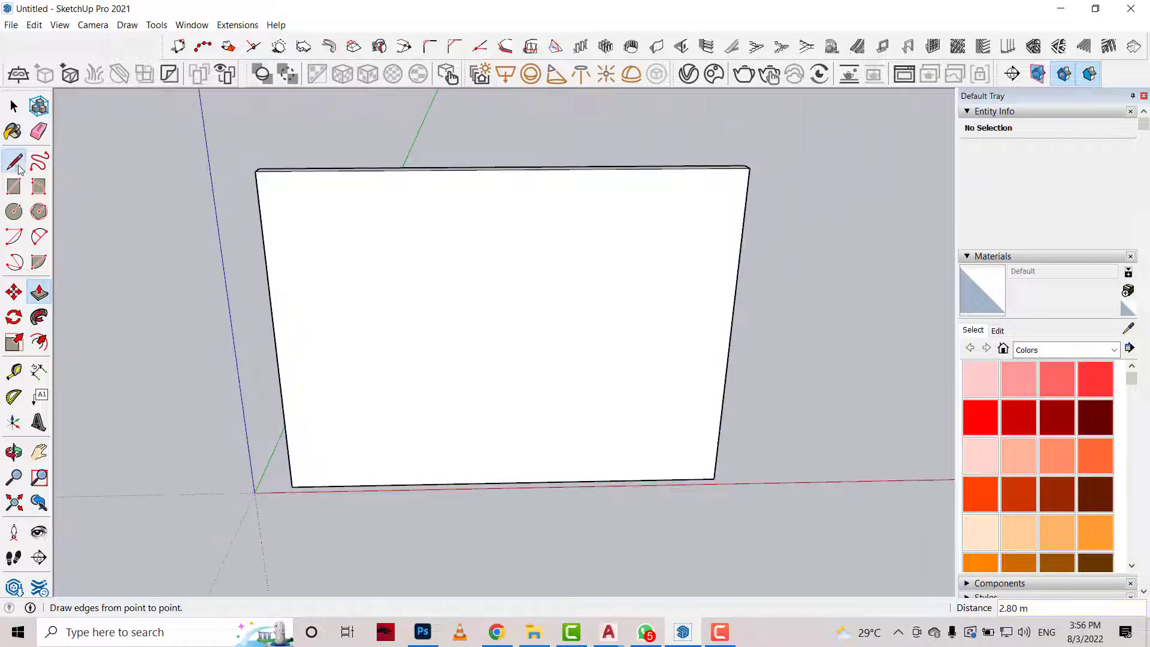
scroll(282, 168, "up", 1)
left_click(248, 172)
type("1.")
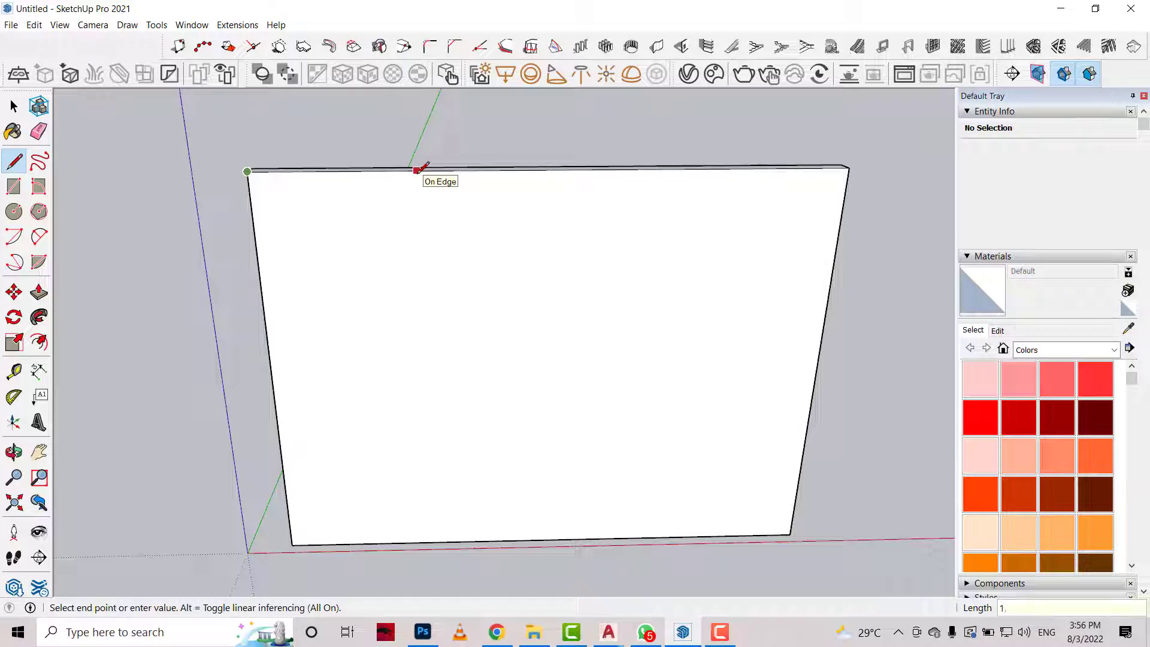
key("Return")
left_click(409, 170)
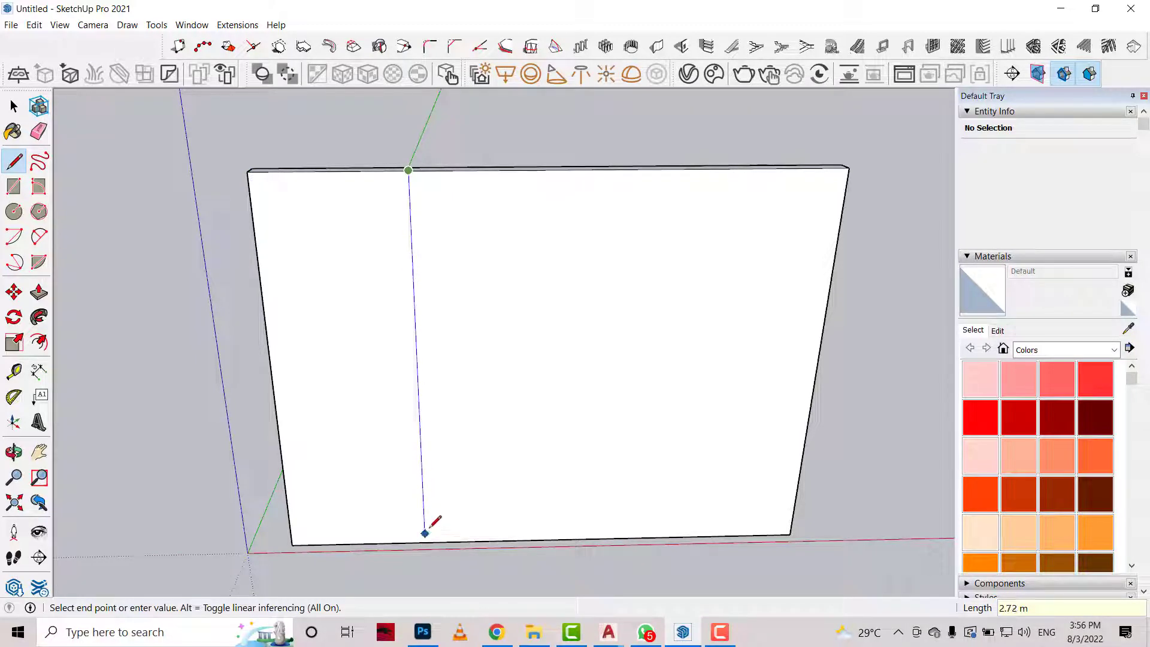
key("Escape")
left_click(248, 170)
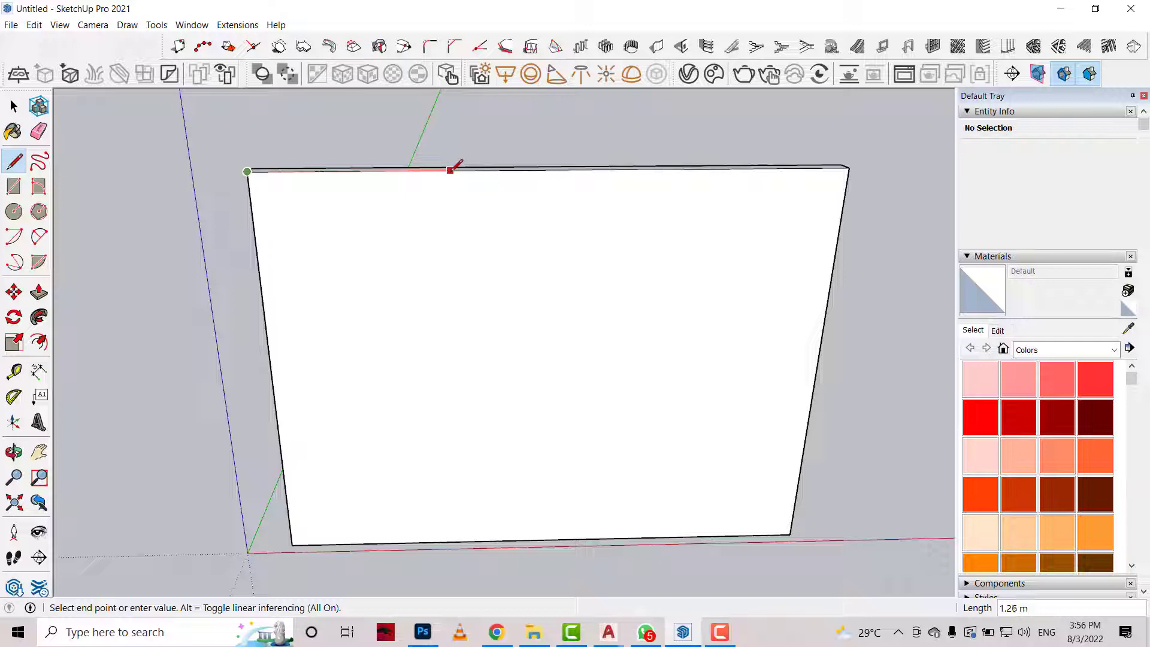
key("Escape")
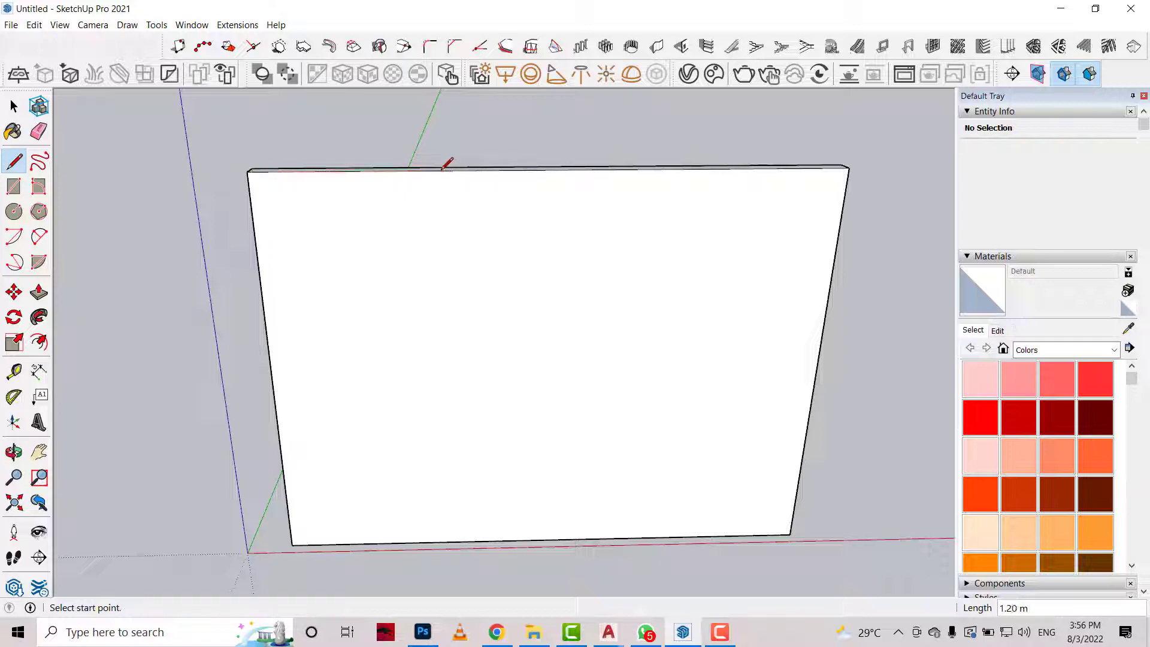
left_click(441, 170)
left_click(453, 541)
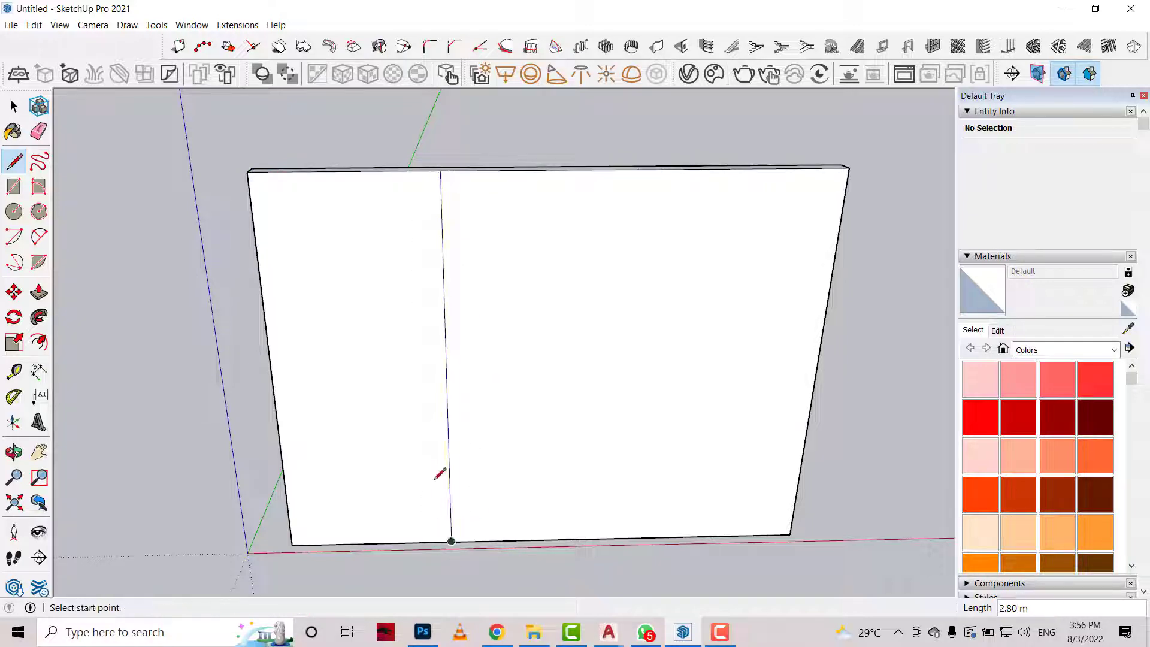
Draw a second full-height divider 0.7 m in from the top-right corner.
left_click(849, 168)
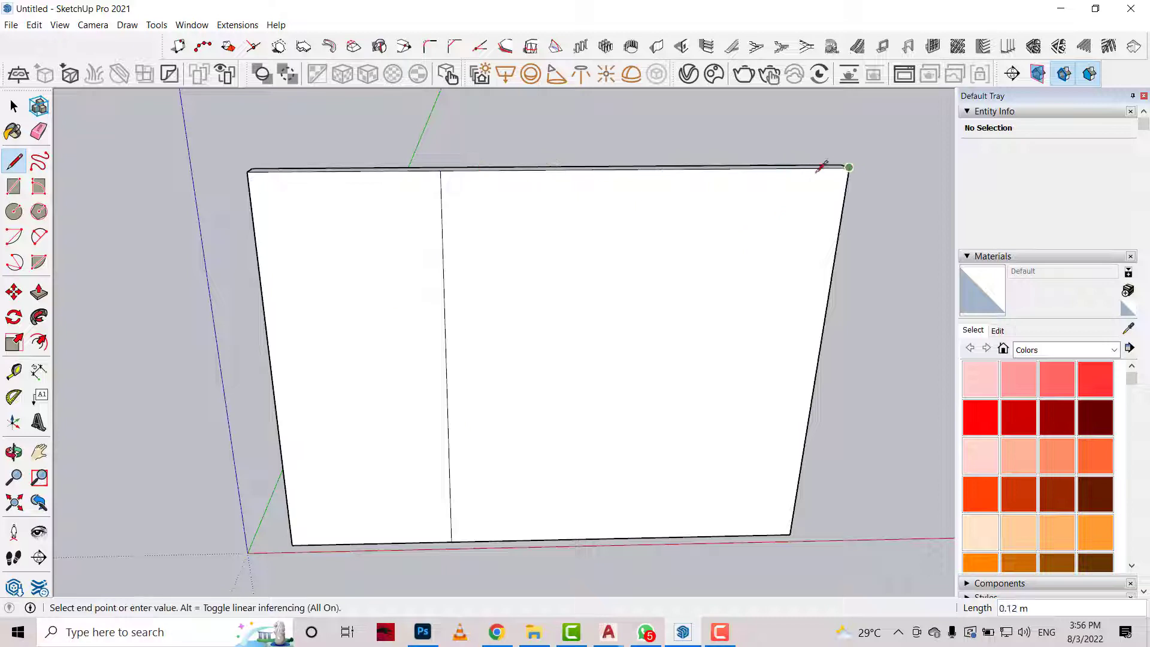
left_click(741, 168)
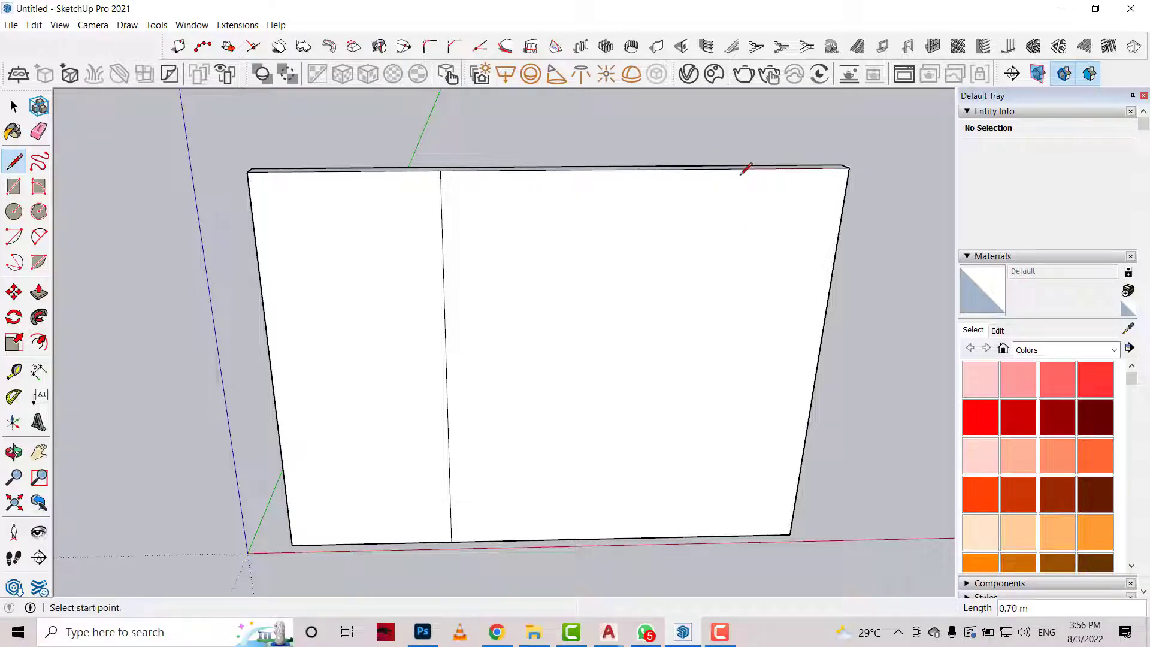
left_click(700, 534)
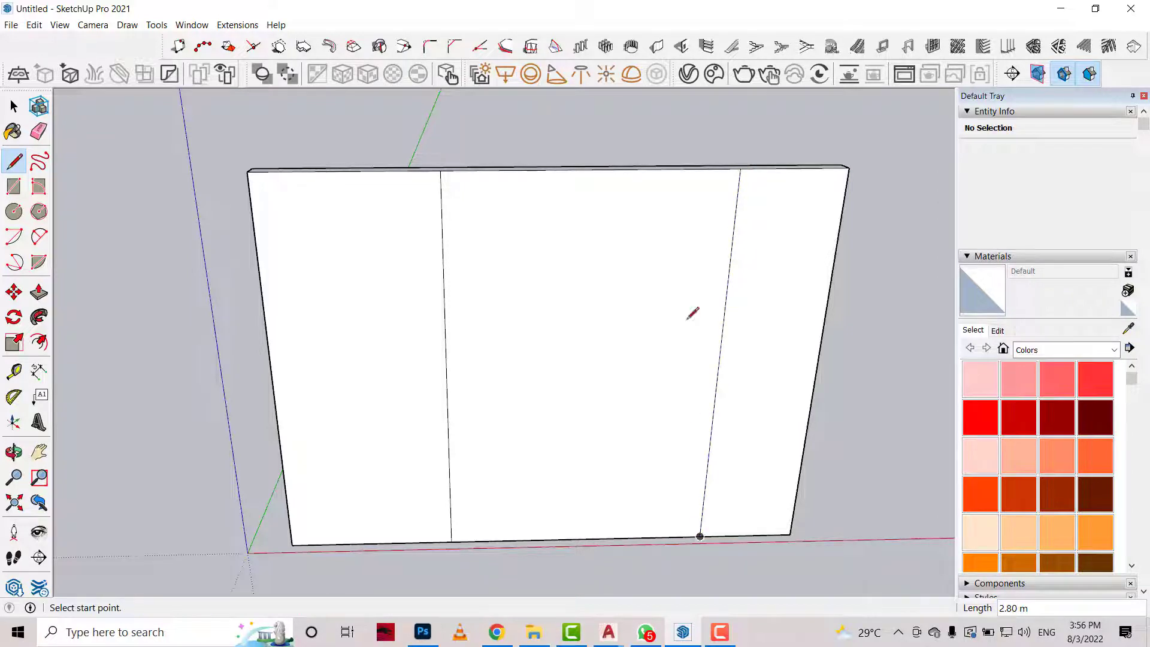
scroll(744, 161, "up", 2)
left_click(738, 168)
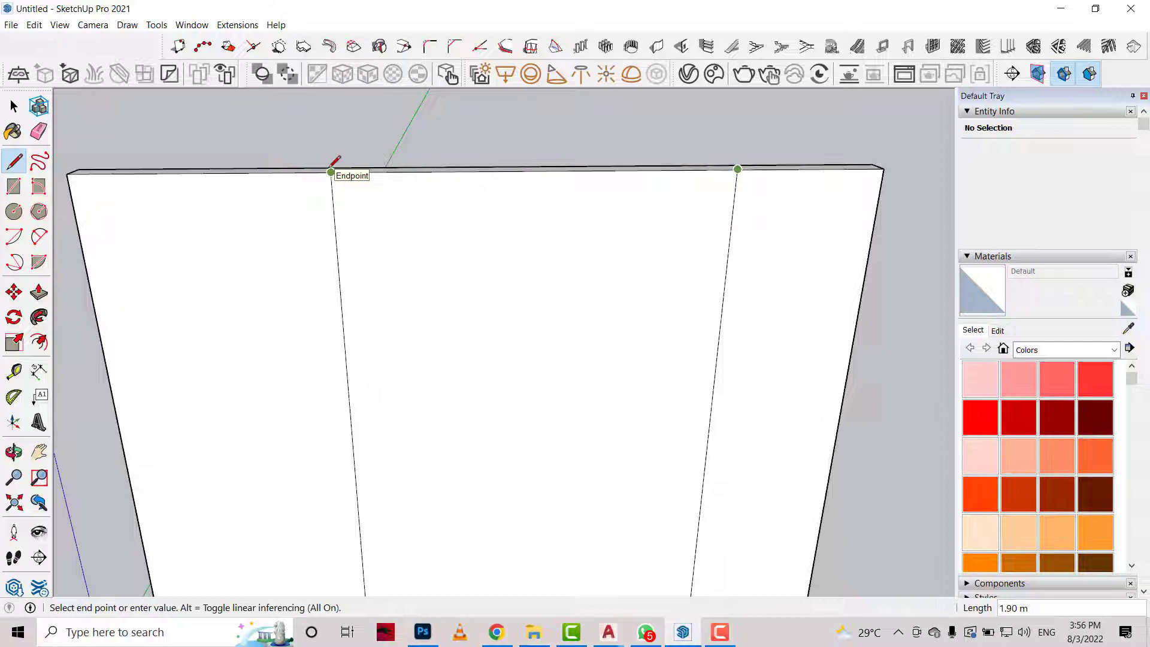
Copy the right divider onto the left one and array it as /47 evenly spaced lines.
key("m")
key("ctrl")
left_click(738, 170)
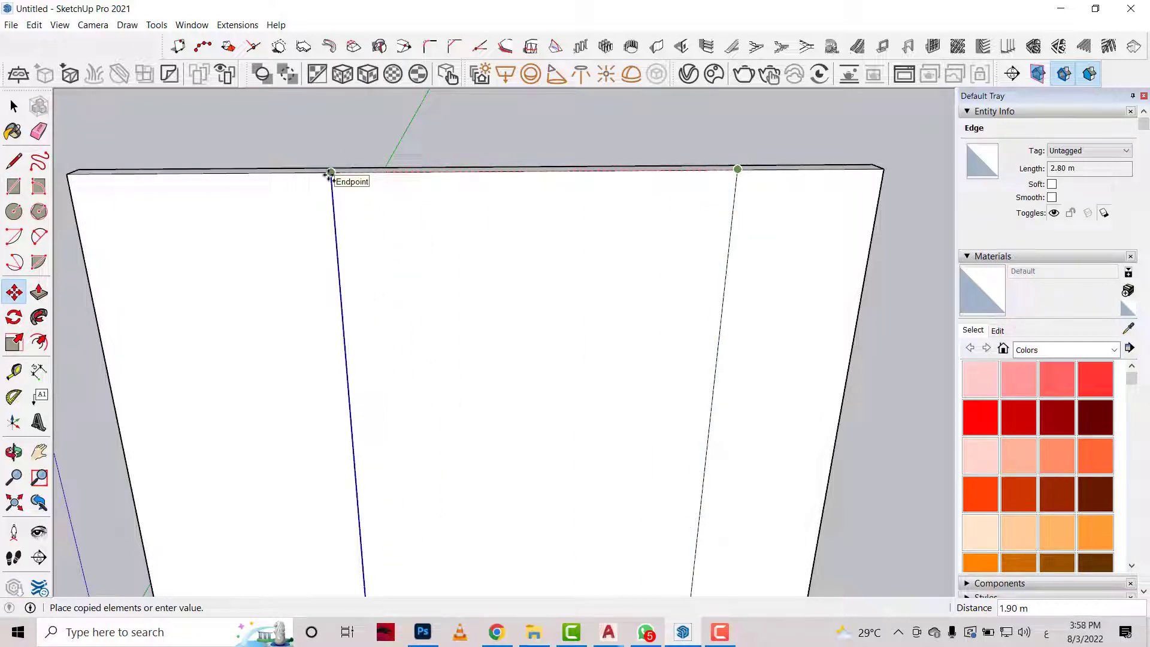
left_click(330, 173)
type("/47")
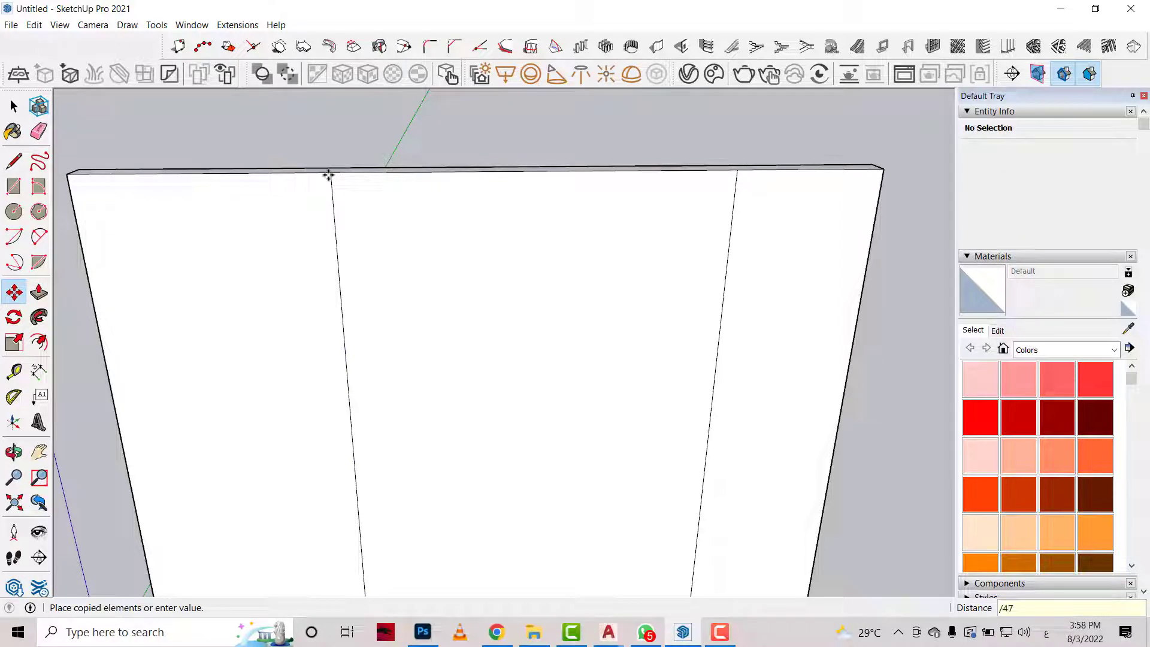
key("Return")
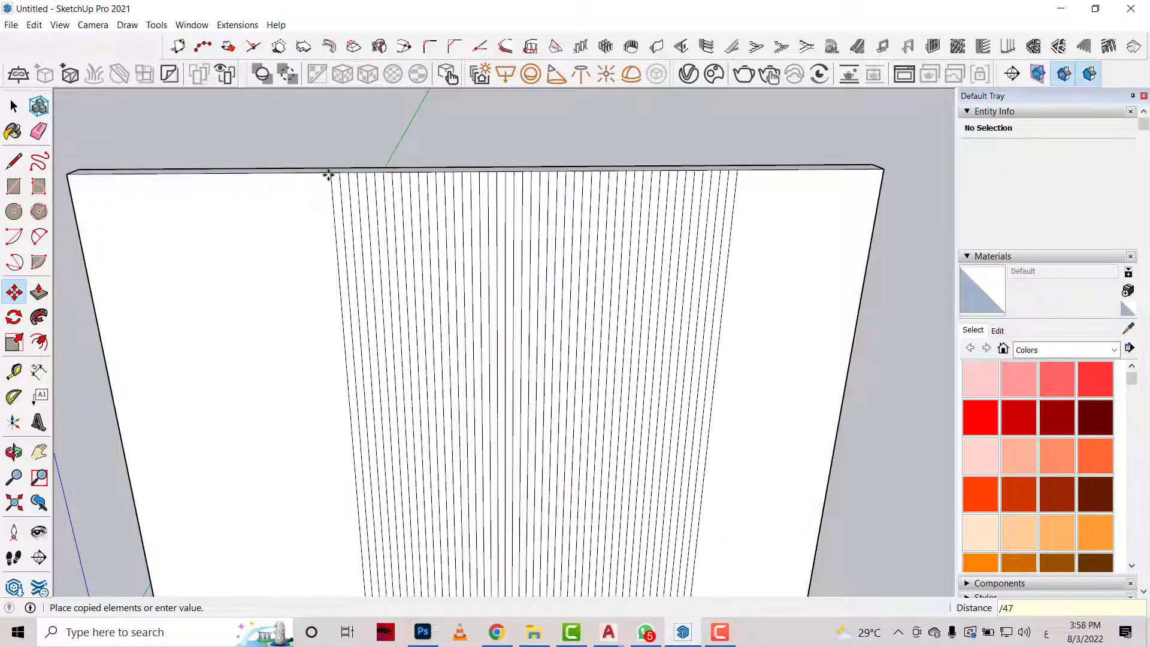
Push/Pull the rightmost strip outward and repeat that extrusion on alternate strips leftward.
left_click(38, 292)
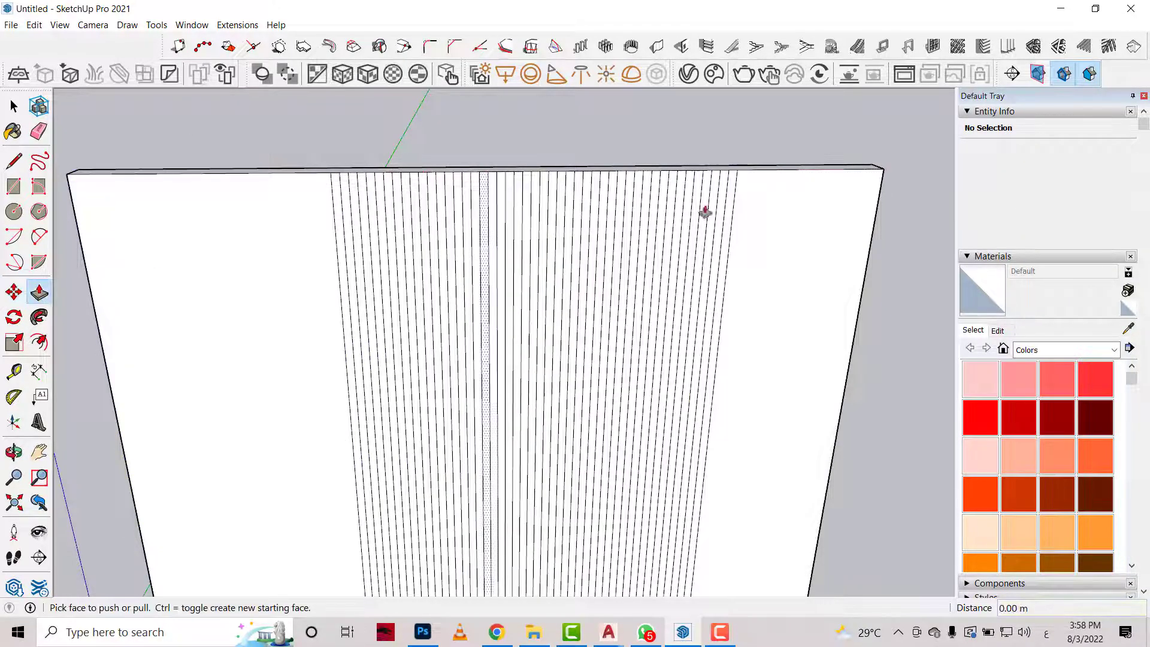
scroll(741, 178, "up", 2)
left_click(740, 178)
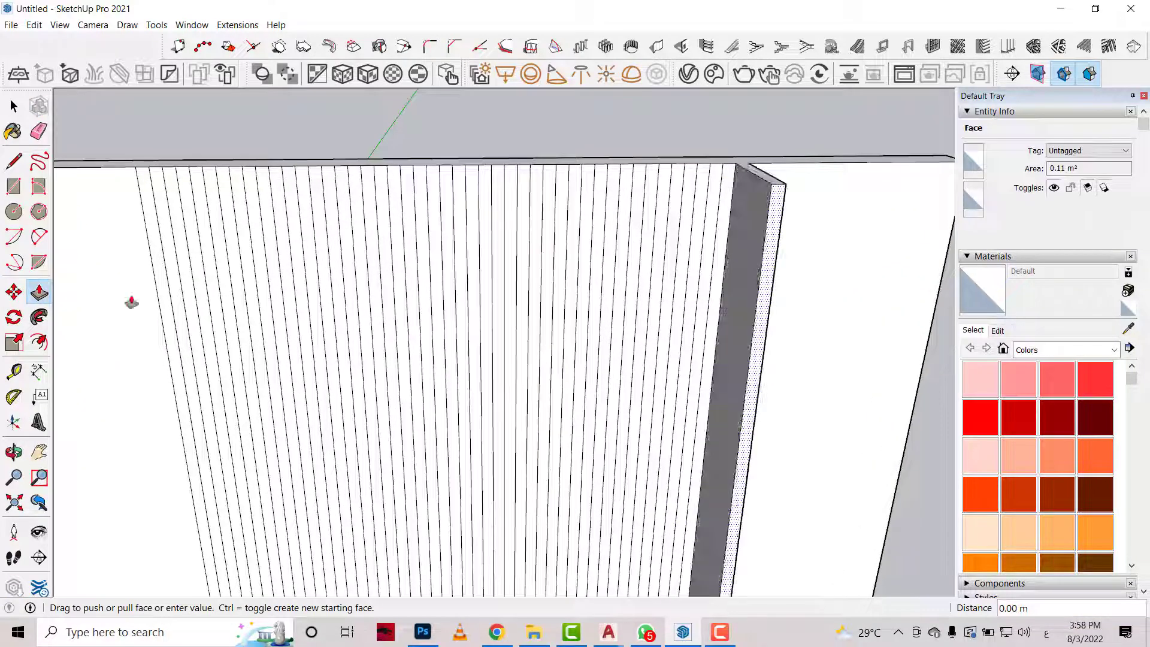
left_click(14, 452)
mouse_move(549, 372)
left_mouse_down()
mouse_move(801, 149)
mouse_move(811, 187)
left_mouse_up()
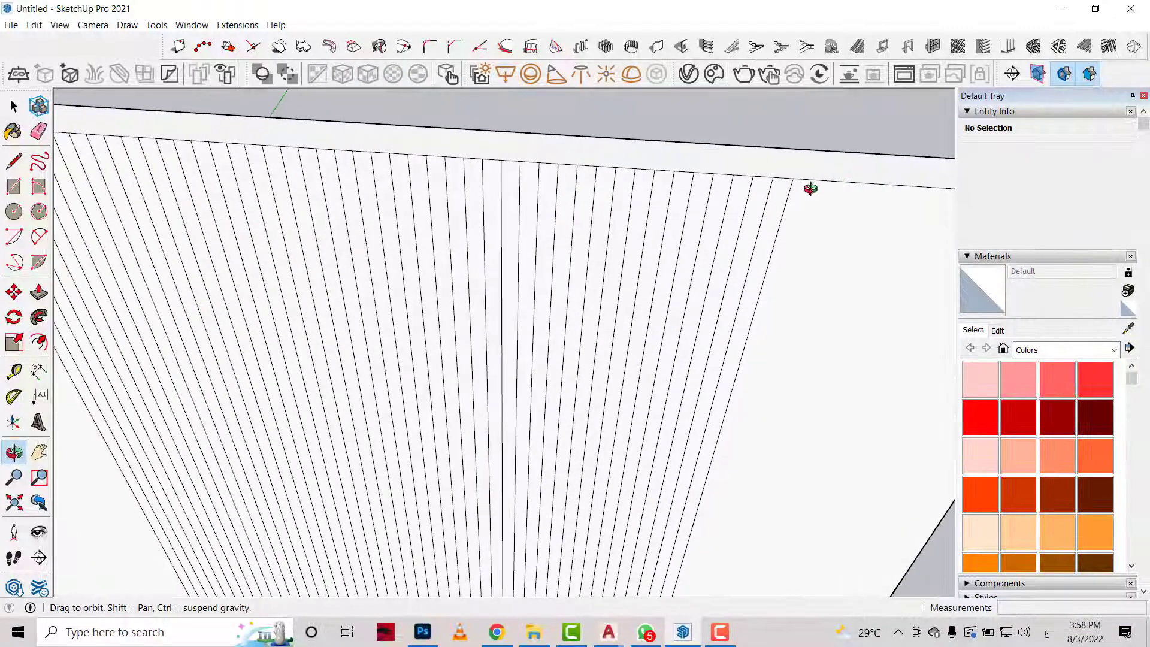
left_click(38, 294)
left_click(784, 183)
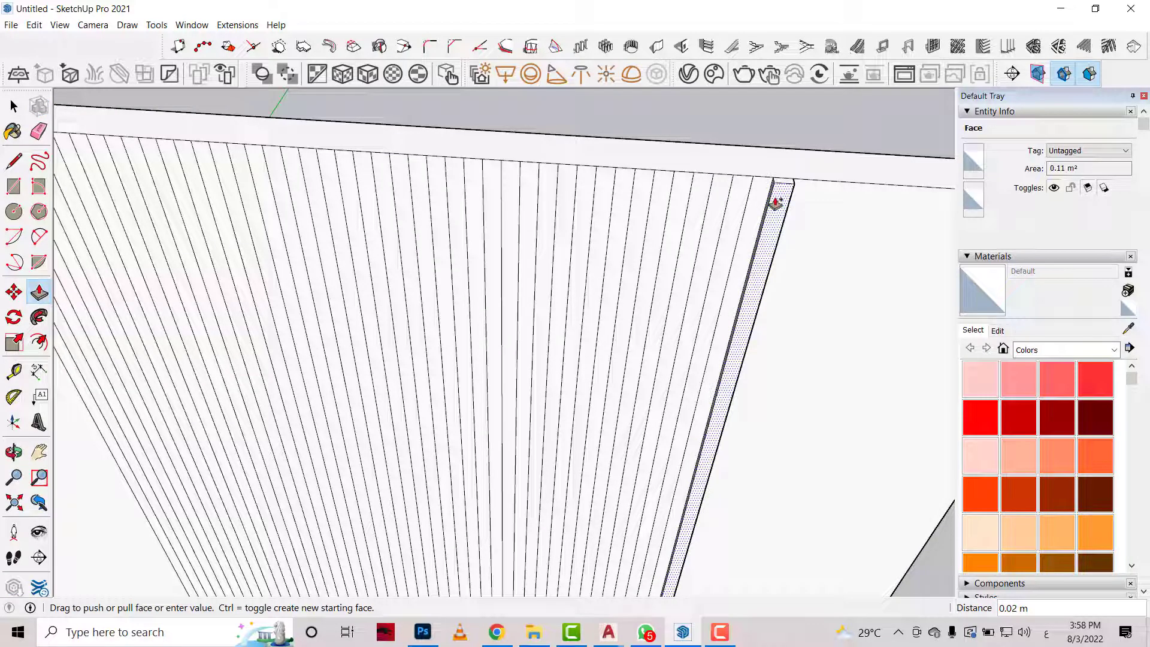
left_click(776, 203)
left_click(741, 200)
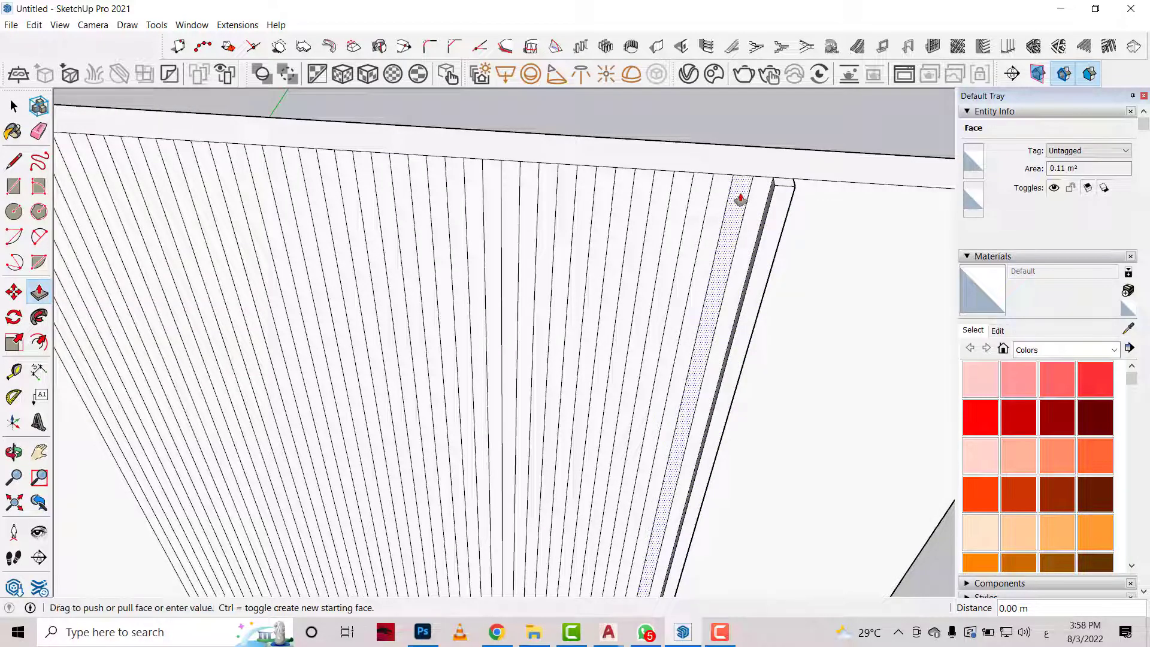
left_click(698, 192)
left_click(665, 190)
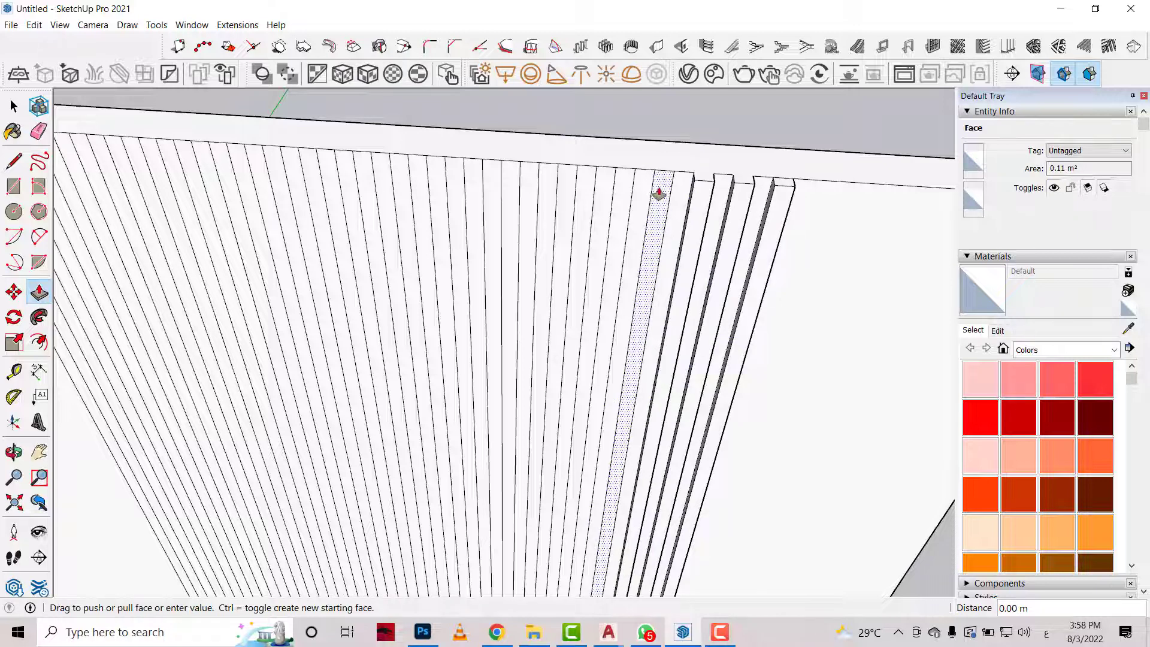
left_click(664, 192)
left_click(621, 192)
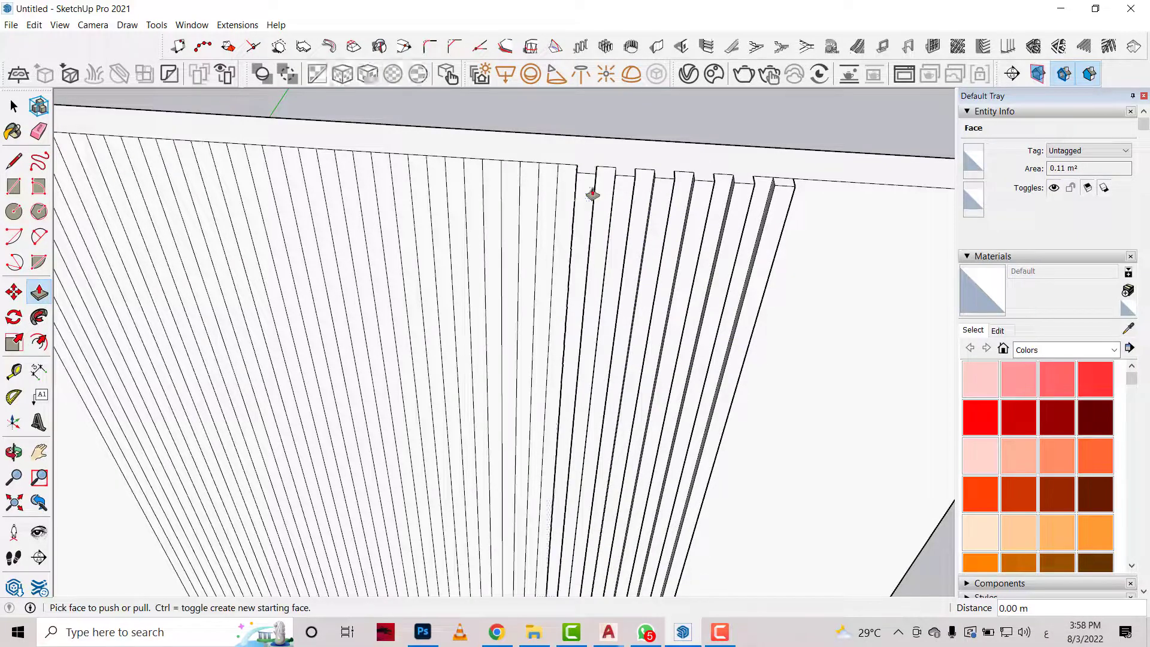
left_click(545, 179)
left_click(503, 185)
left_click(479, 187)
left_click(437, 184)
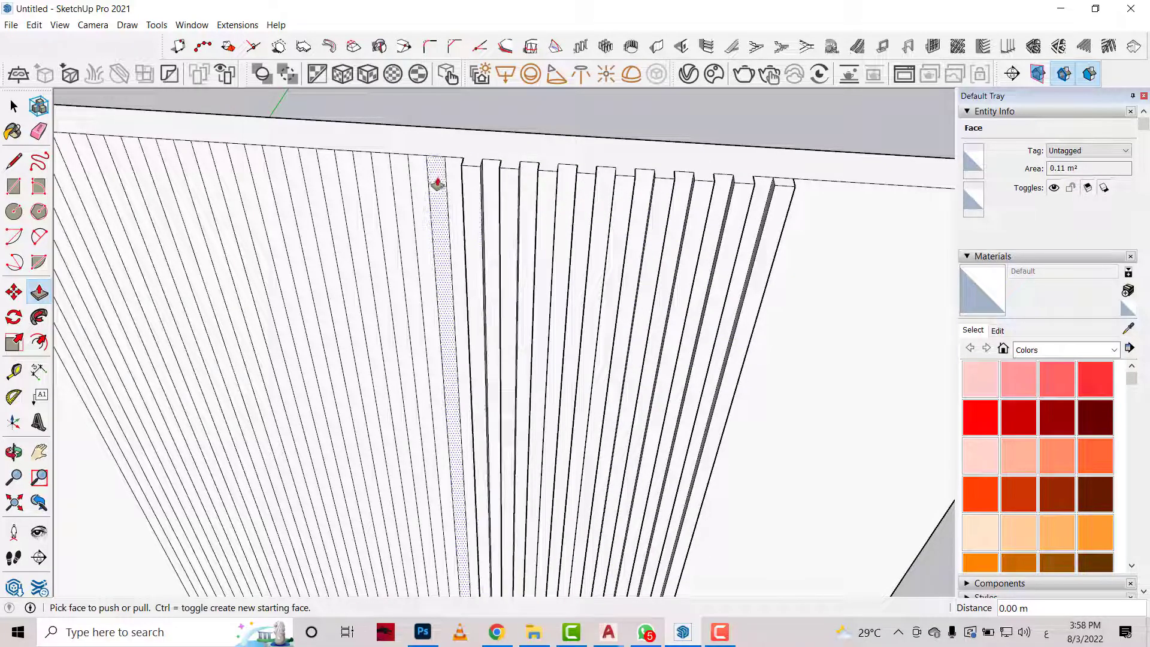
double_click(437, 182)
double_click(403, 174)
left_click(359, 170)
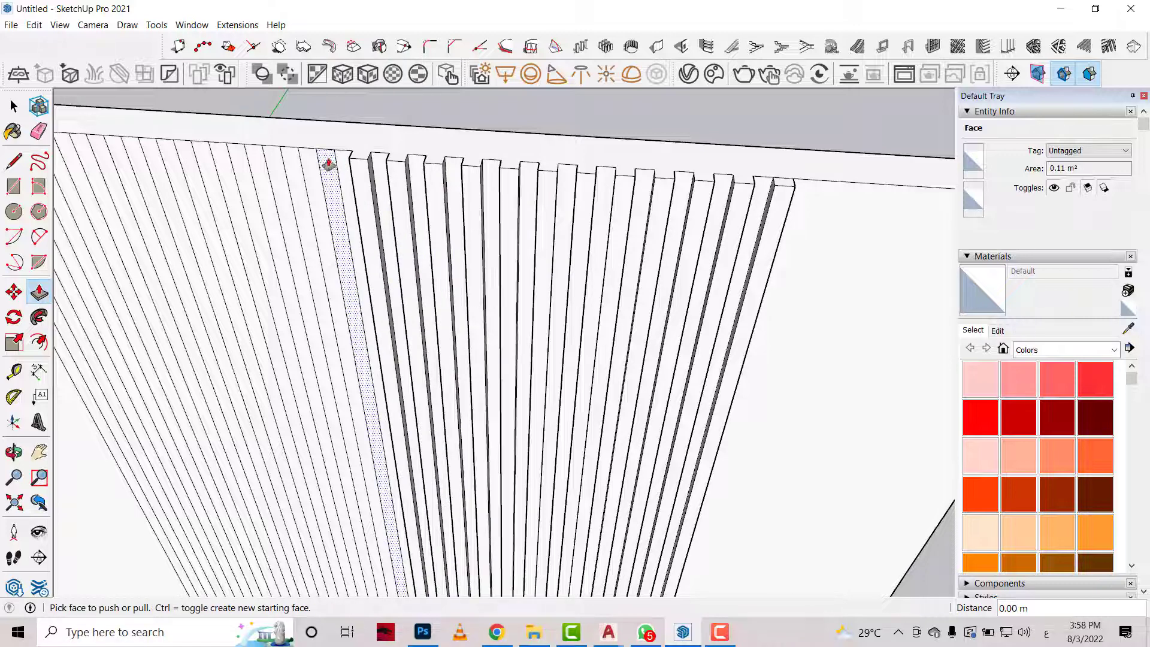
Raise the remaining left-hand strips to the same depth, completing the fluted centre.
middle_click_drag(329, 164, 453, 183)
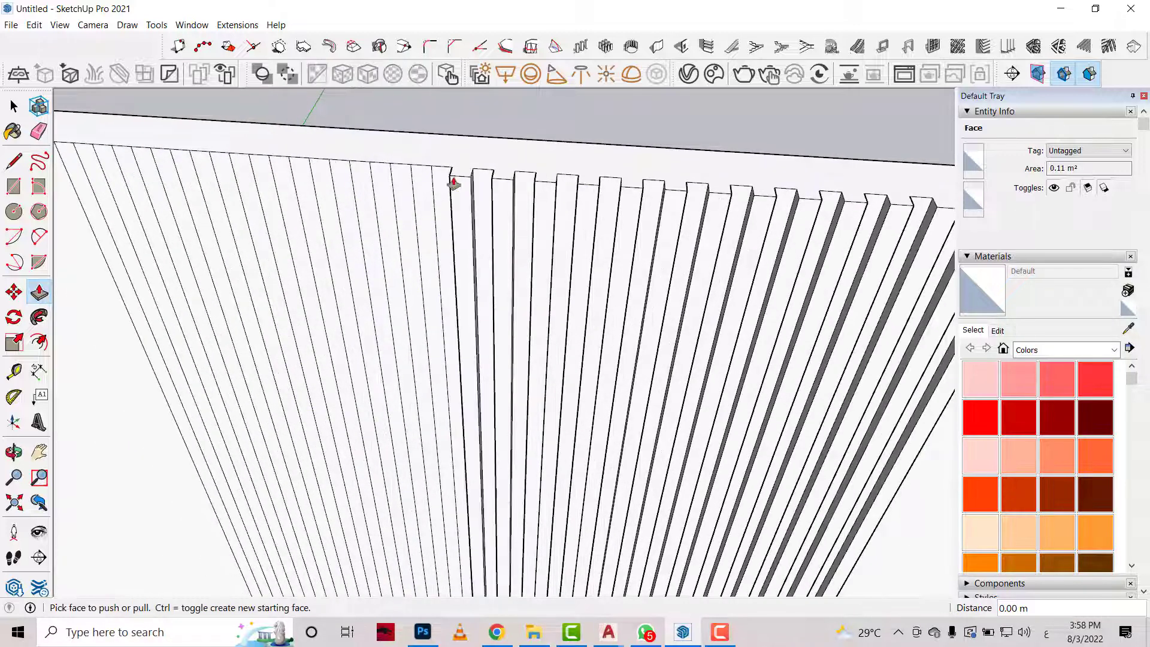
double_click(442, 179)
double_click(421, 177)
double_click(379, 174)
left_click(339, 171)
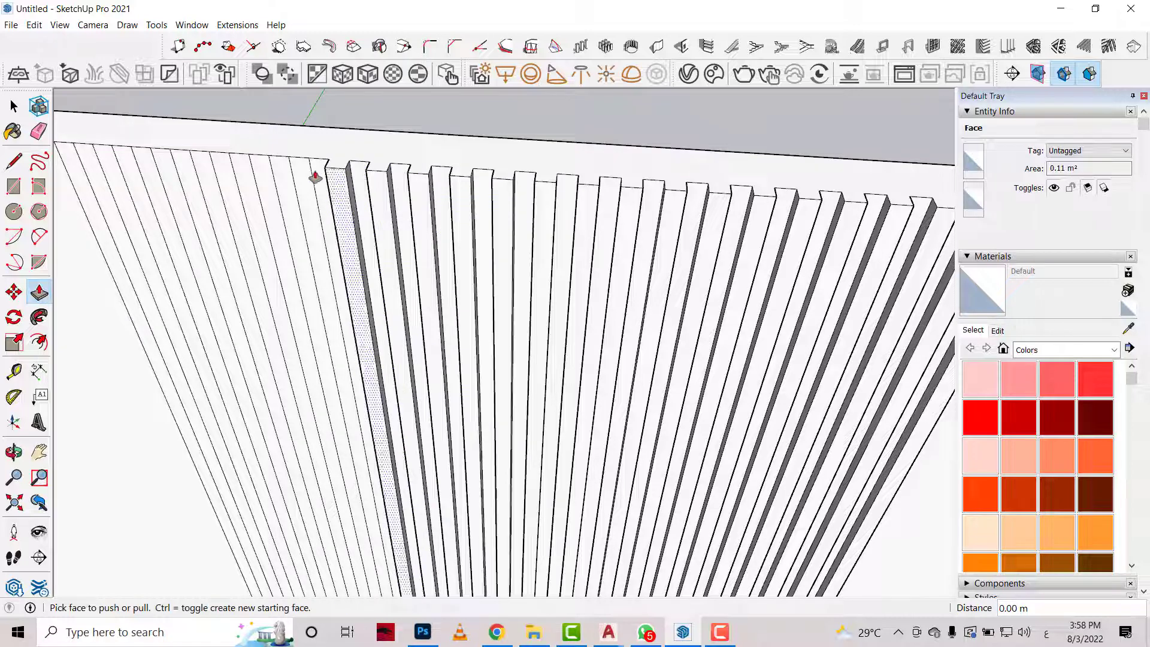
double_click(316, 178)
double_click(296, 175)
double_click(259, 170)
double_click(215, 166)
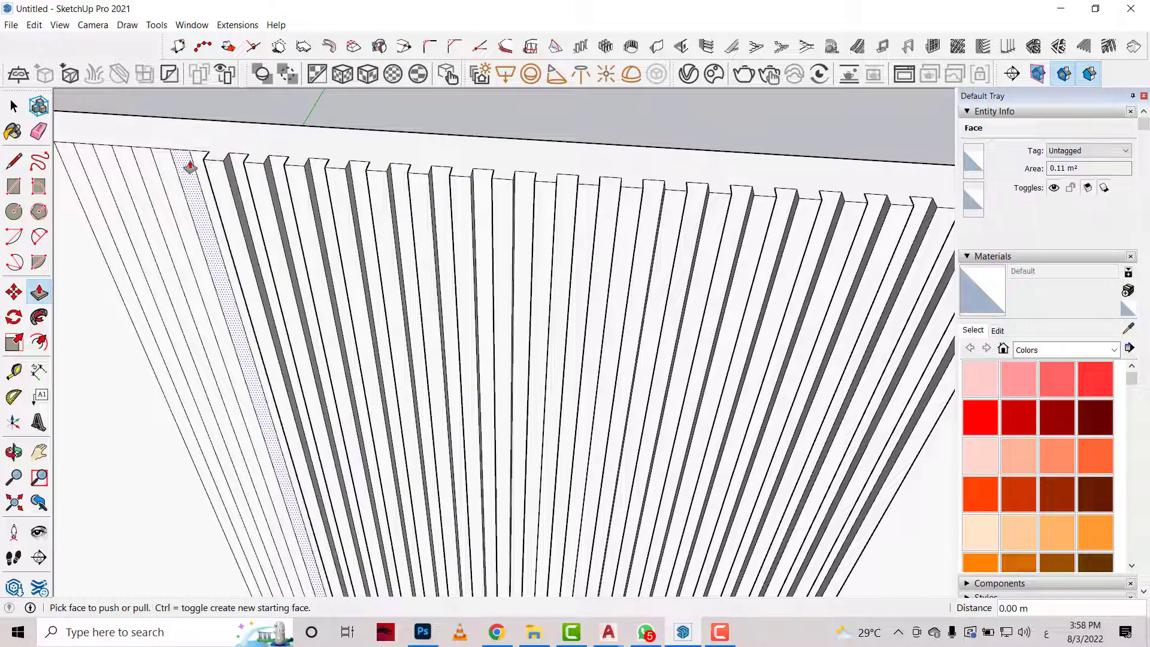
double_click(170, 165)
double_click(133, 164)
double_click(94, 163)
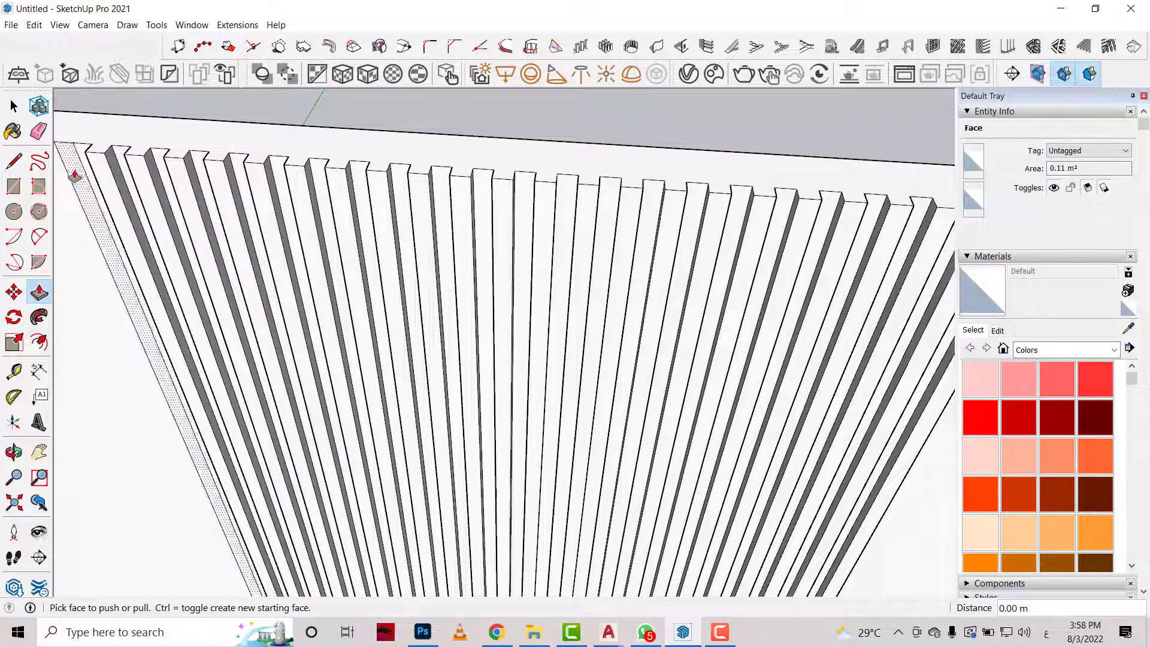
scroll(347, 133, "down", 5)
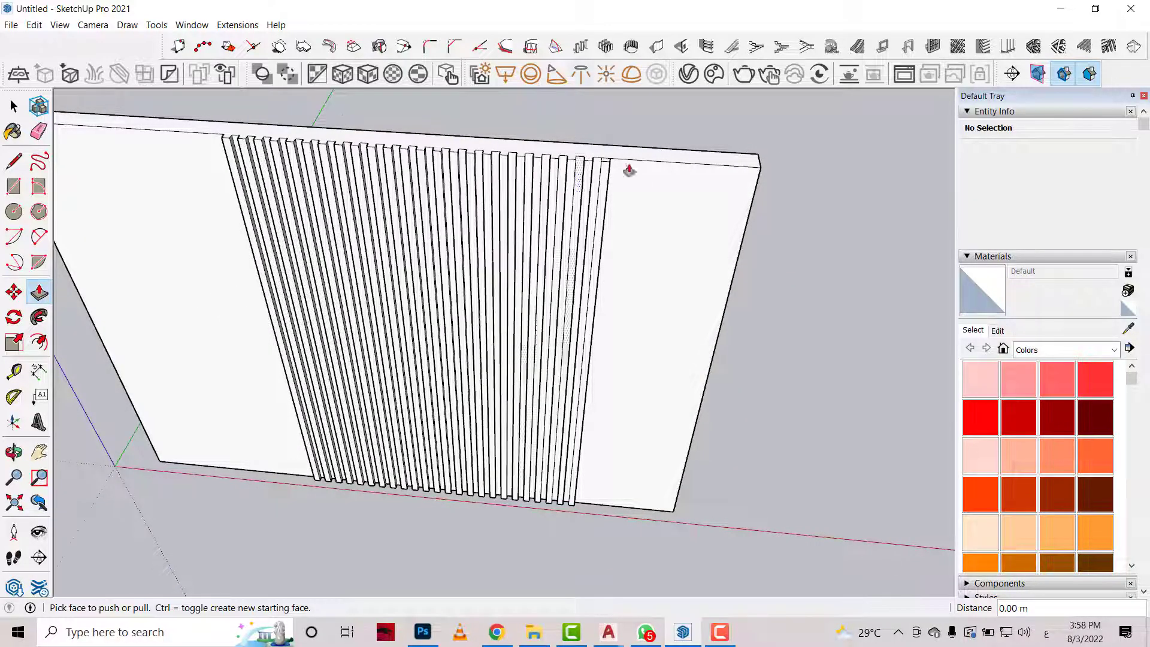
mouse_move(629, 169)
middle_mouse_down()
mouse_move(368, 339)
mouse_move(462, 275)
mouse_move(526, 329)
mouse_move(491, 321)
middle_mouse_up()
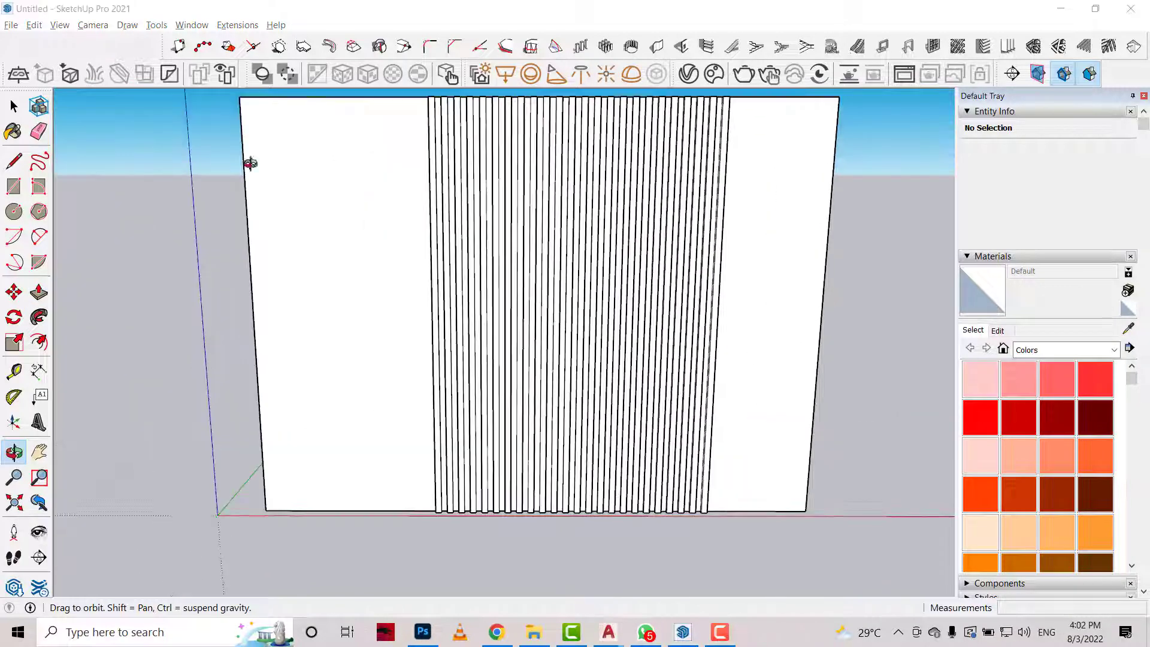
Select all connected slatted panel geometry and Make Group, then view it frontally.
key("space")
triple_click(718, 229)
right_click(718, 229)
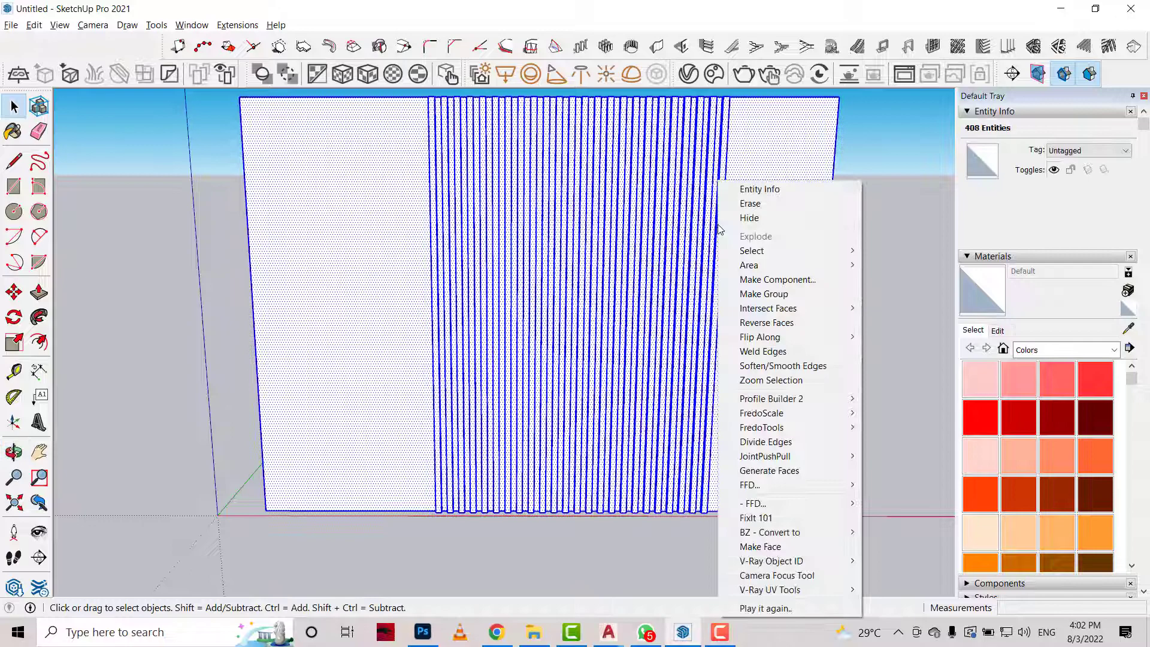
left_click(763, 294)
scroll(450, 310, "down", 2)
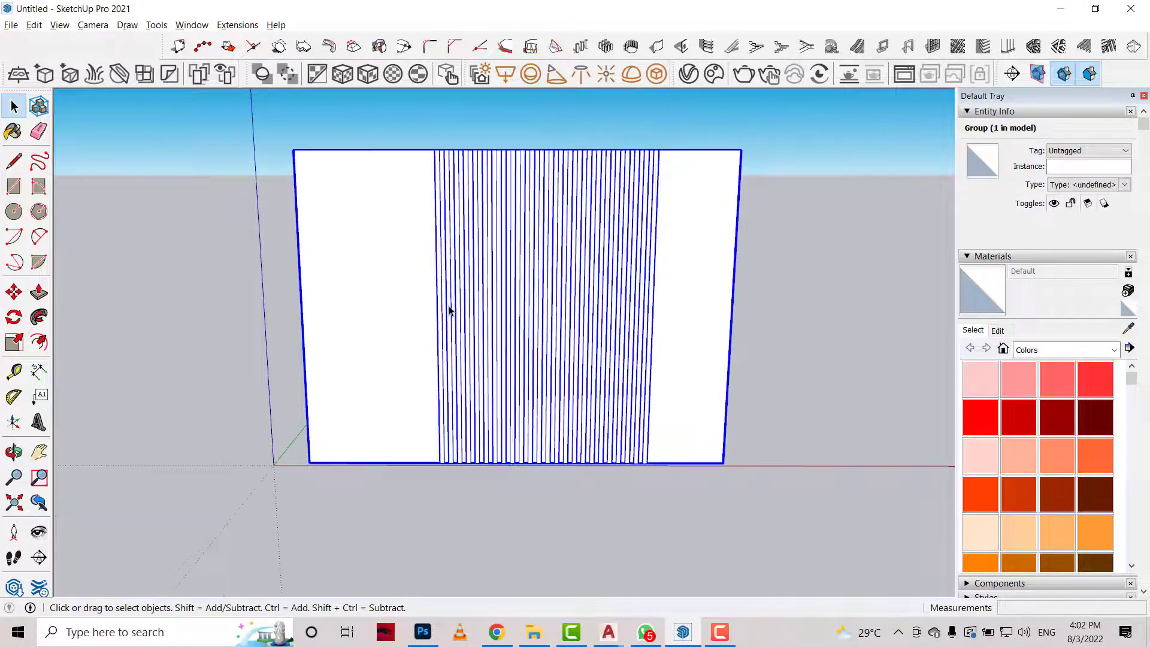
left_click(14, 452)
mouse_move(624, 390)
left_mouse_down()
mouse_move(416, 282)
mouse_move(660, 461)
mouse_move(720, 431)
left_mouse_up()
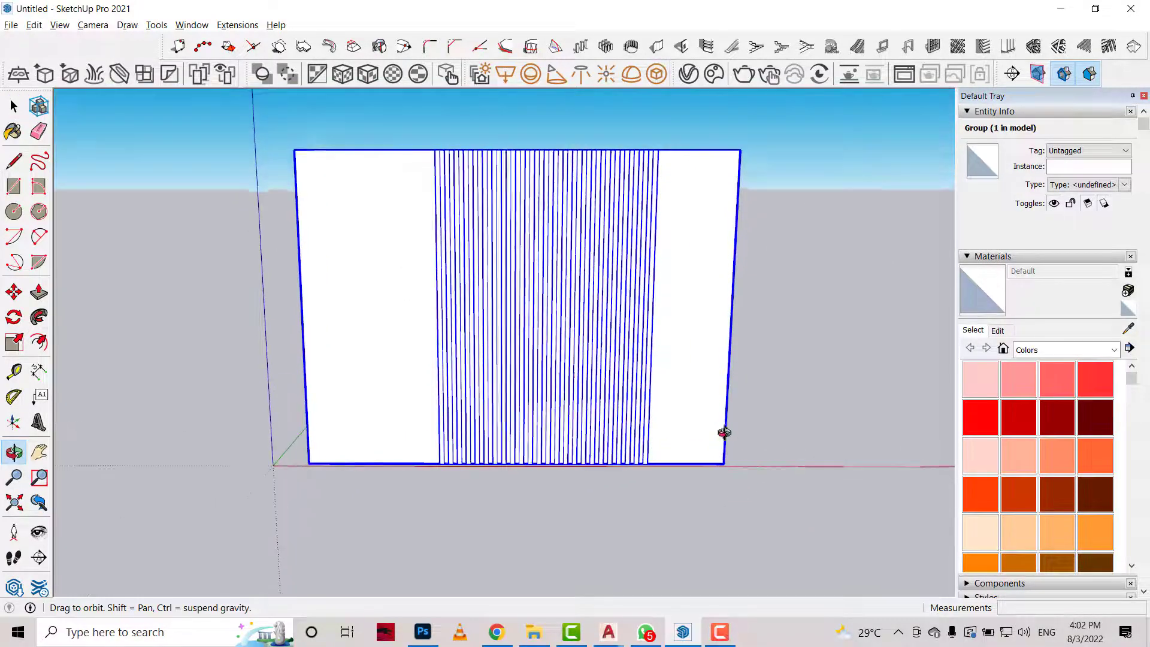
scroll(534, 383, "up", 3)
Draw a rectangle across the lower part of the slatted panel.
left_click(14, 186)
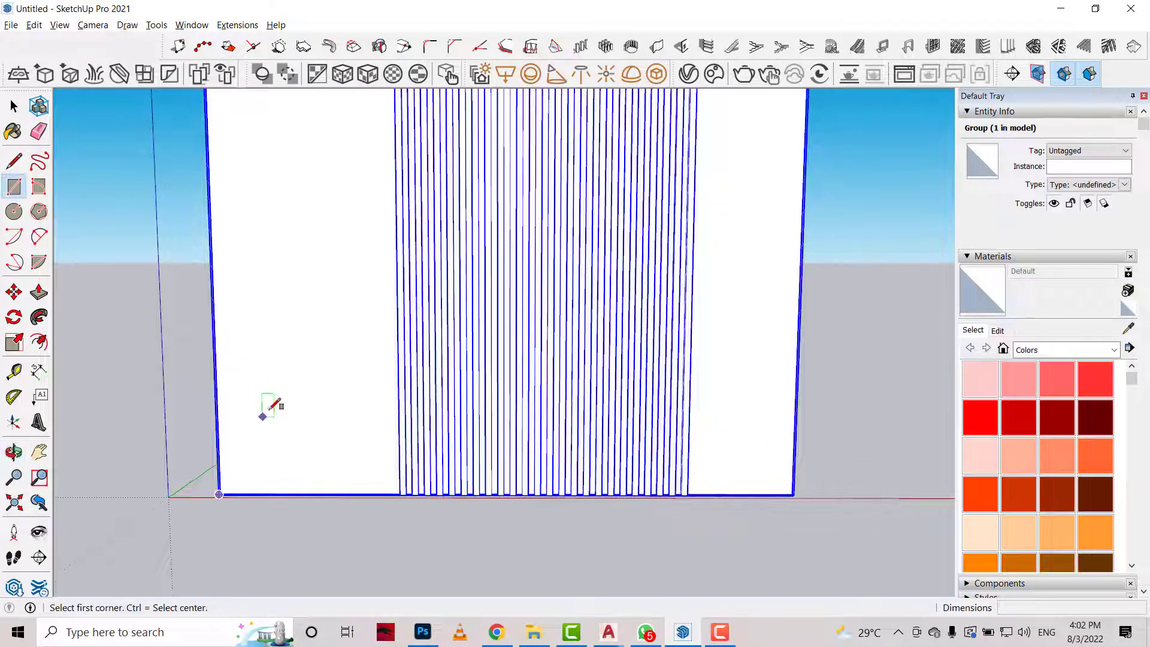
left_click(253, 399)
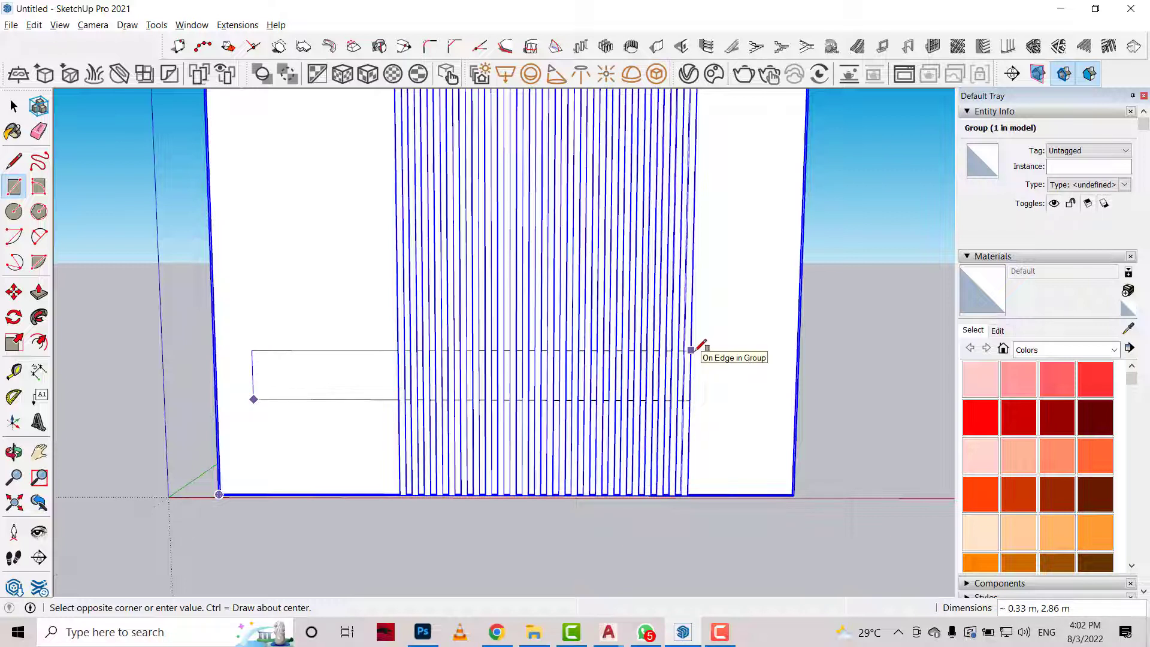
left_click(691, 350)
key("o")
mouse_move(575, 347)
left_mouse_down()
mouse_move(393, 495)
mouse_move(527, 403)
left_mouse_up()
Push/Pull the rectangle out 0.35 m into the shelf box.
key("p")
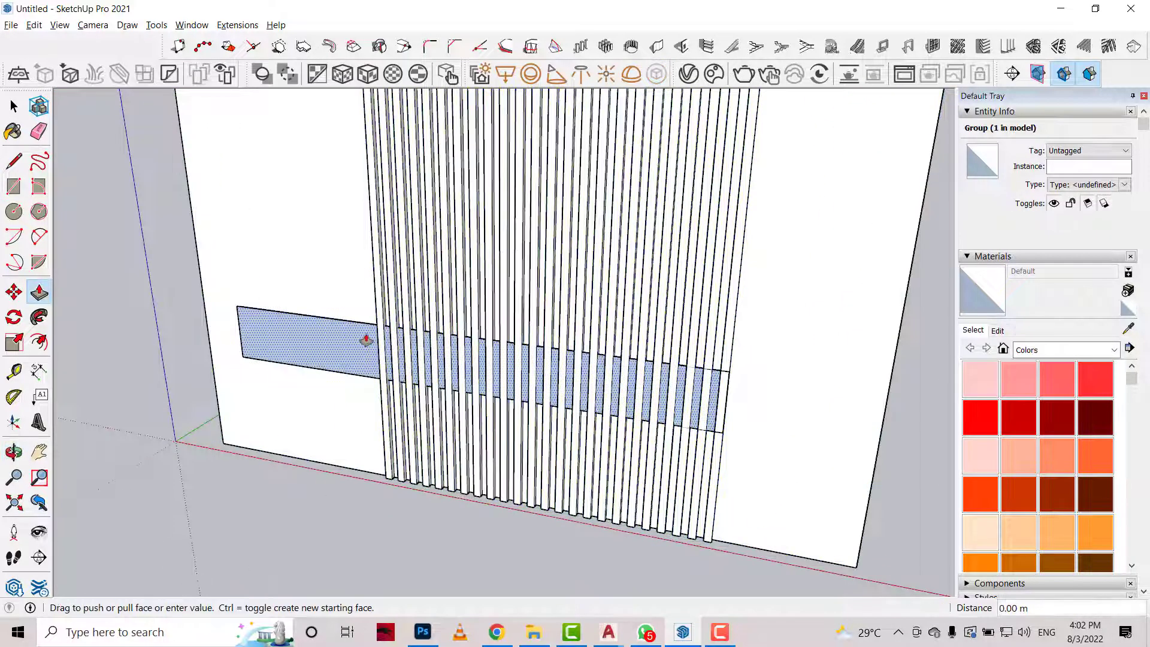
left_click(367, 336)
type(".35")
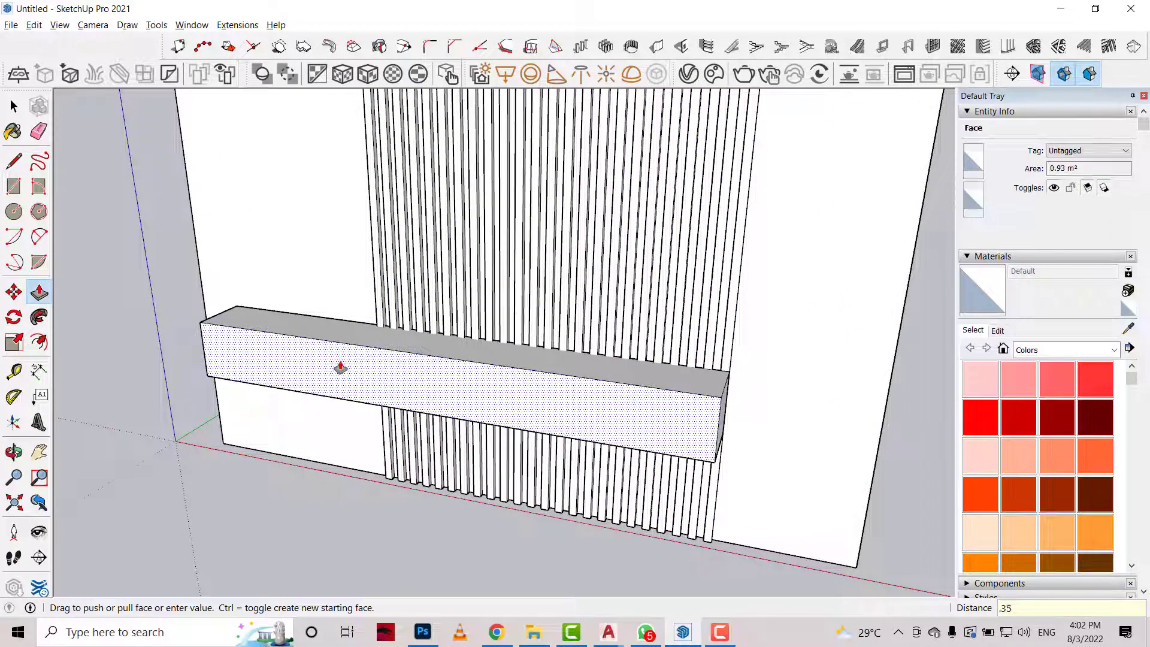
key("Return")
key("o")
mouse_move(359, 402)
left_mouse_down()
mouse_move(530, 328)
mouse_move(580, 390)
mouse_move(654, 321)
mouse_move(437, 334)
left_mouse_up()
scroll(735, 385, "up", 3)
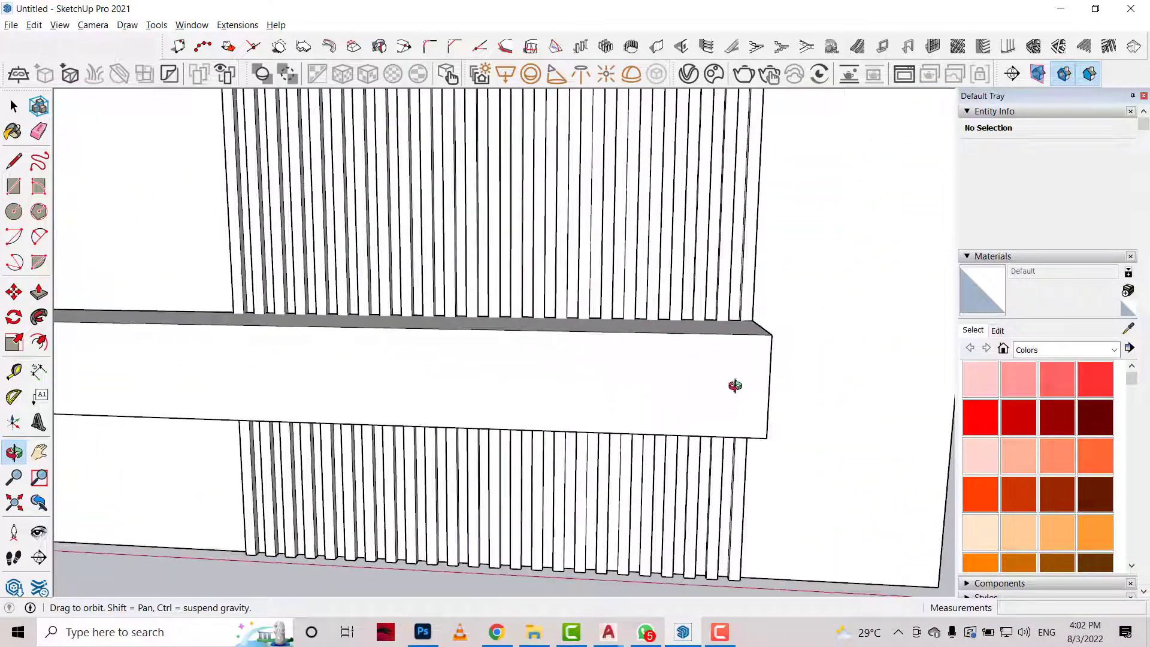
left_click_drag(735, 386, 539, 236)
key("p")
left_click(696, 379)
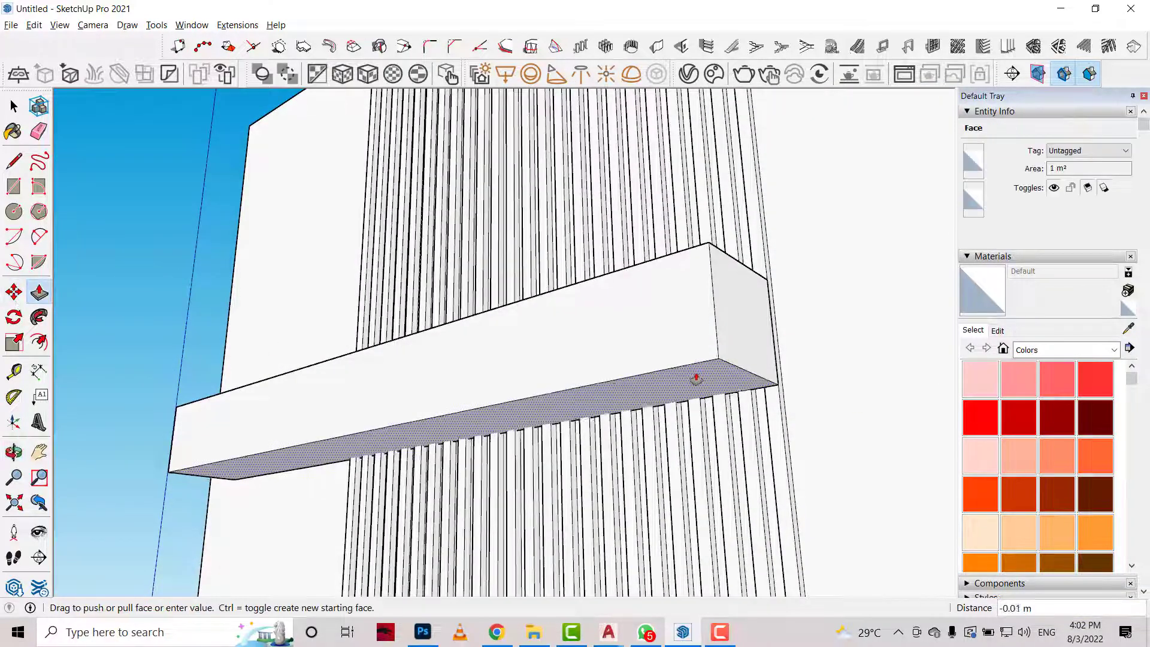
Level the view on the shelf front and begin offsetting its face outline.
left_click(14, 452)
mouse_move(590, 493)
left_mouse_down()
mouse_move(858, 498)
mouse_move(703, 475)
mouse_move(599, 420)
left_mouse_up()
left_click(39, 341)
scroll(347, 407, "up", 1)
left_click(344, 390)
type(".02")
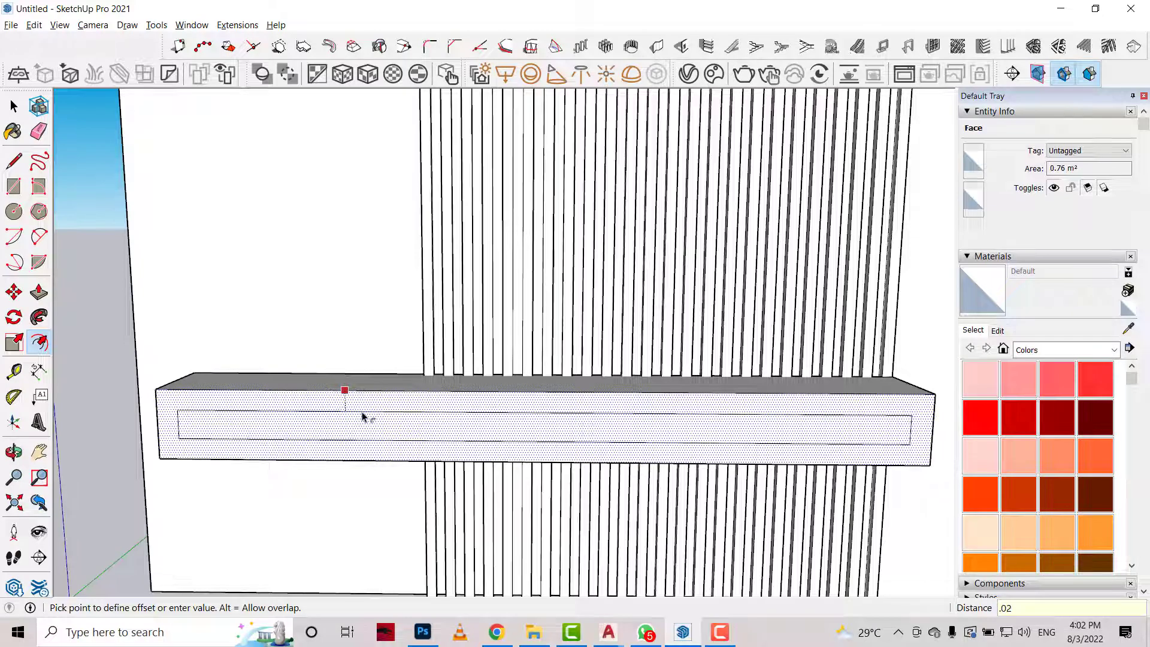
Inset the shelf front by 0.02 and divide its top inner edge into equal segments.
key("Return")
left_click(15, 106)
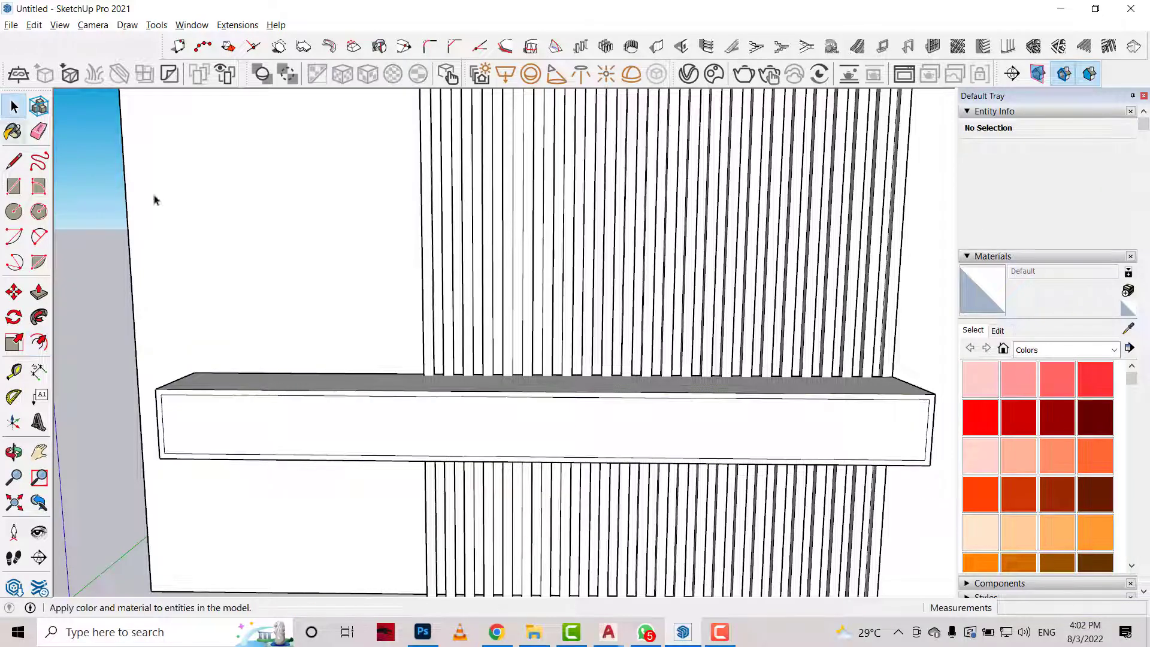
left_click(485, 395)
right_click(487, 398)
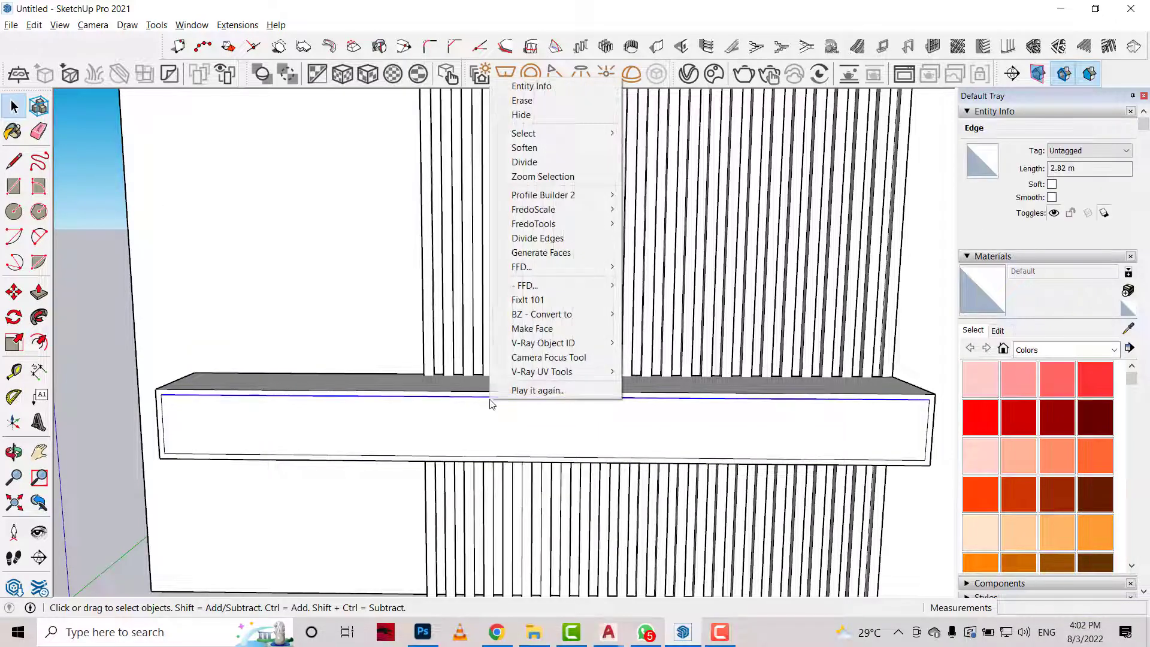
left_click(525, 162)
left_click(373, 382)
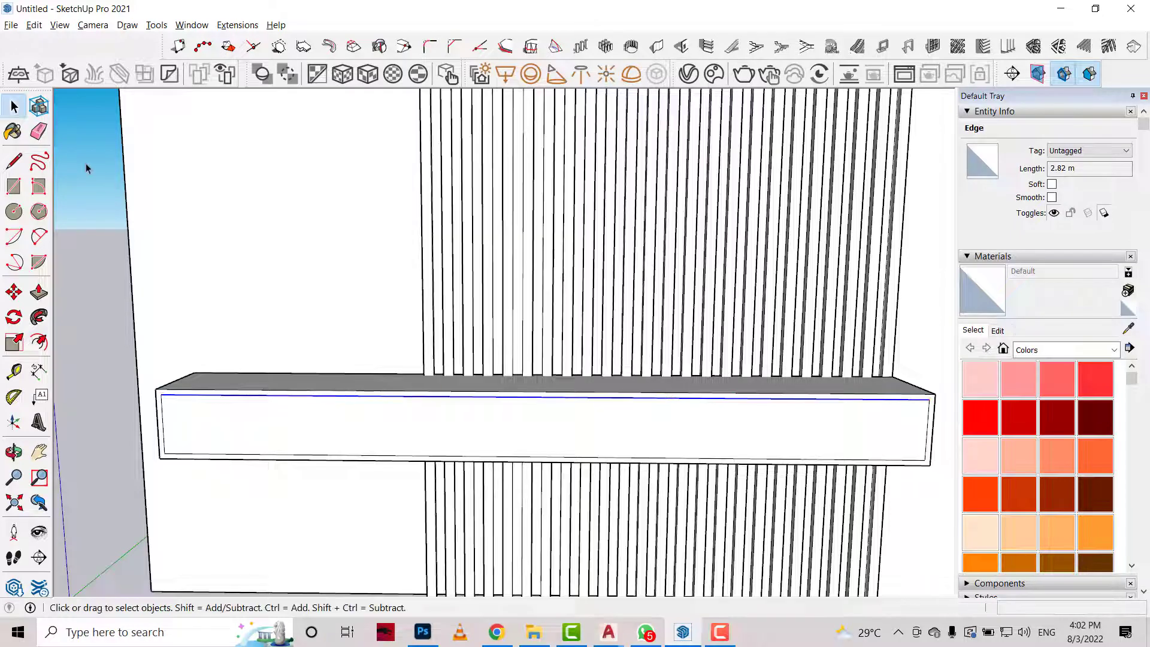
Draw three vertical dividers at the division points, splitting the front into four drawers.
left_click(14, 160)
left_click(349, 395)
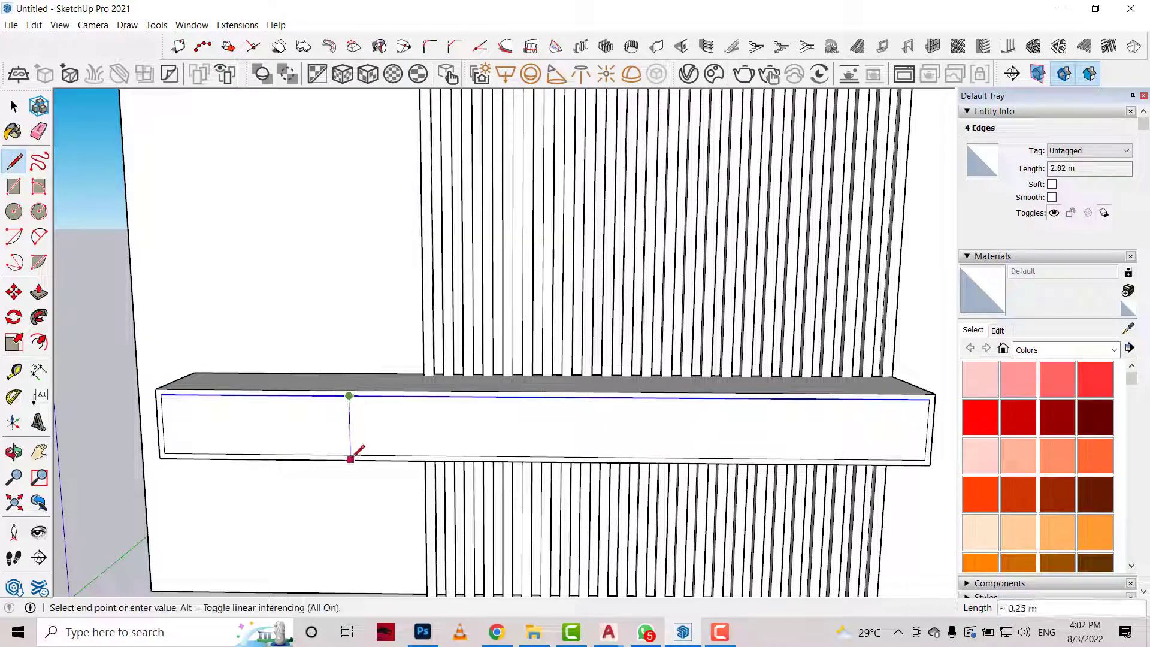
left_click(351, 454)
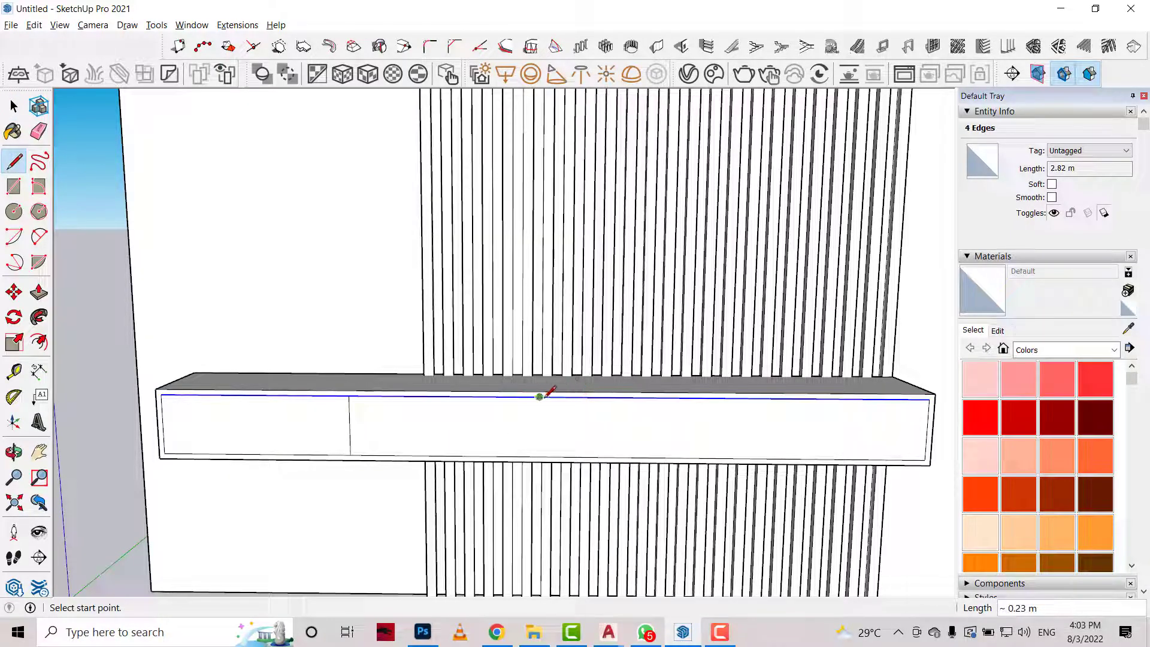
left_click(540, 397)
left_click(540, 454)
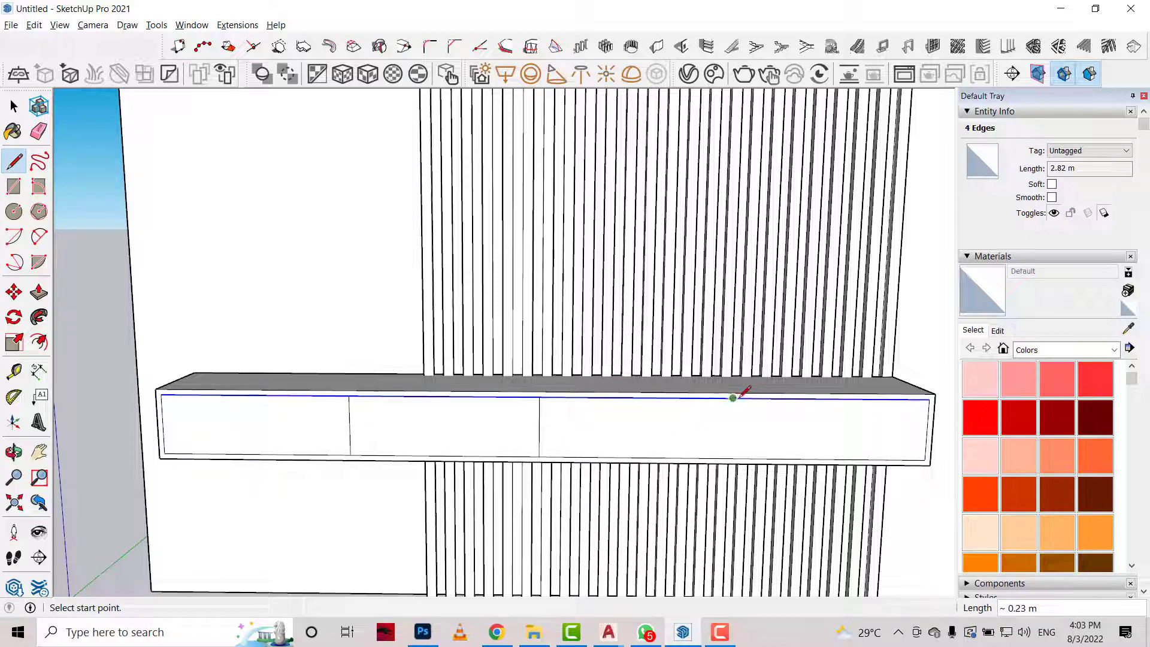
left_click(733, 398)
left_click(731, 458)
key("space")
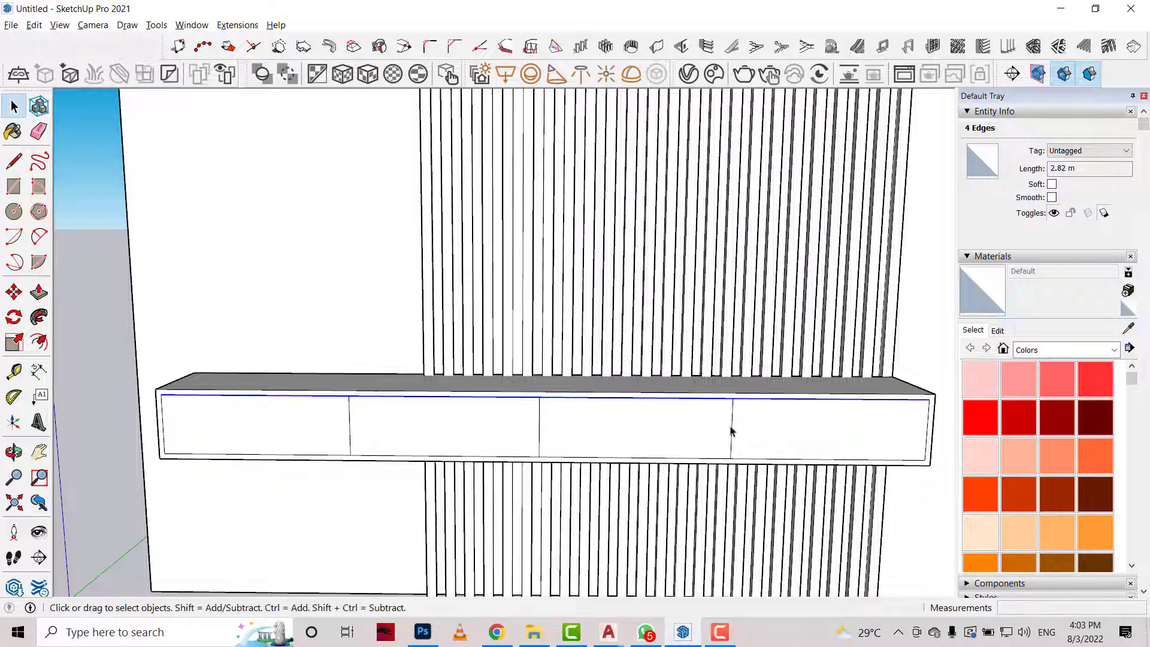
left_click(731, 432)
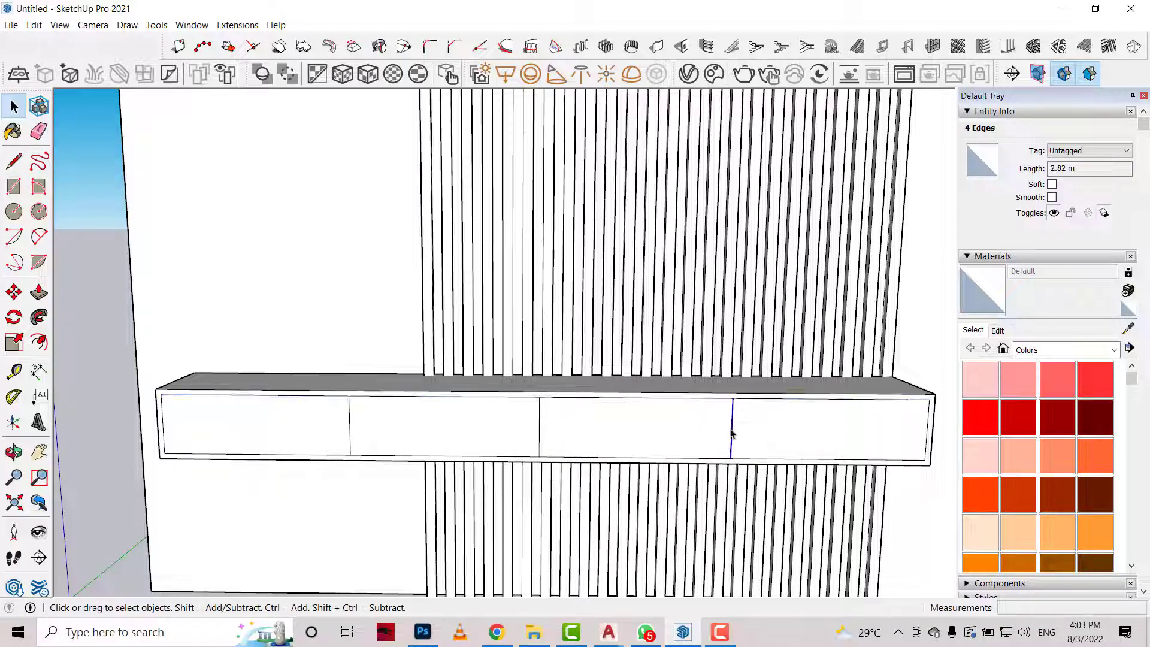
left_click(348, 415)
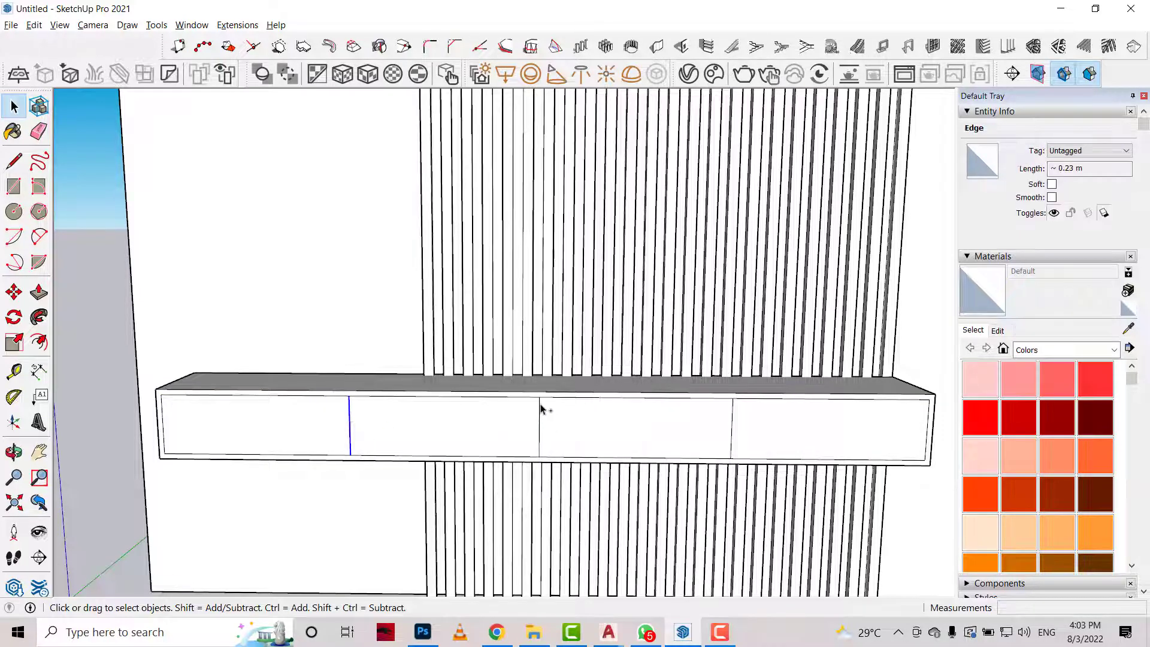
scroll(336, 413, "up", 2)
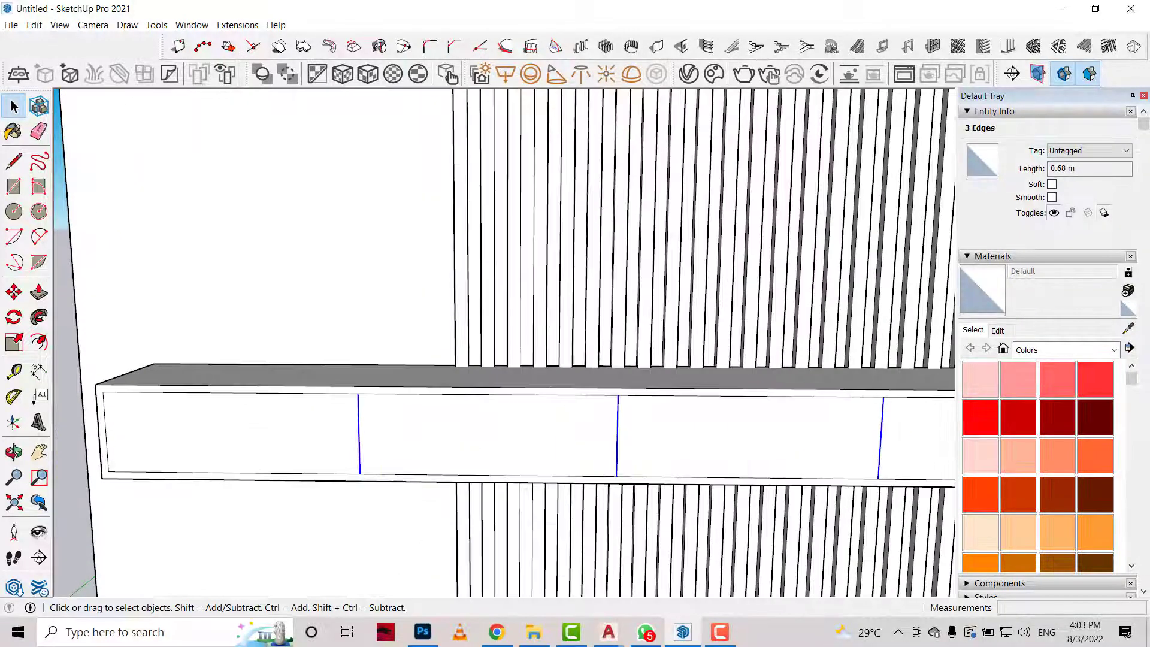
left_click(14, 292)
scroll(371, 399, "up", 2)
scroll(380, 392, "up", 2)
left_click(379, 392)
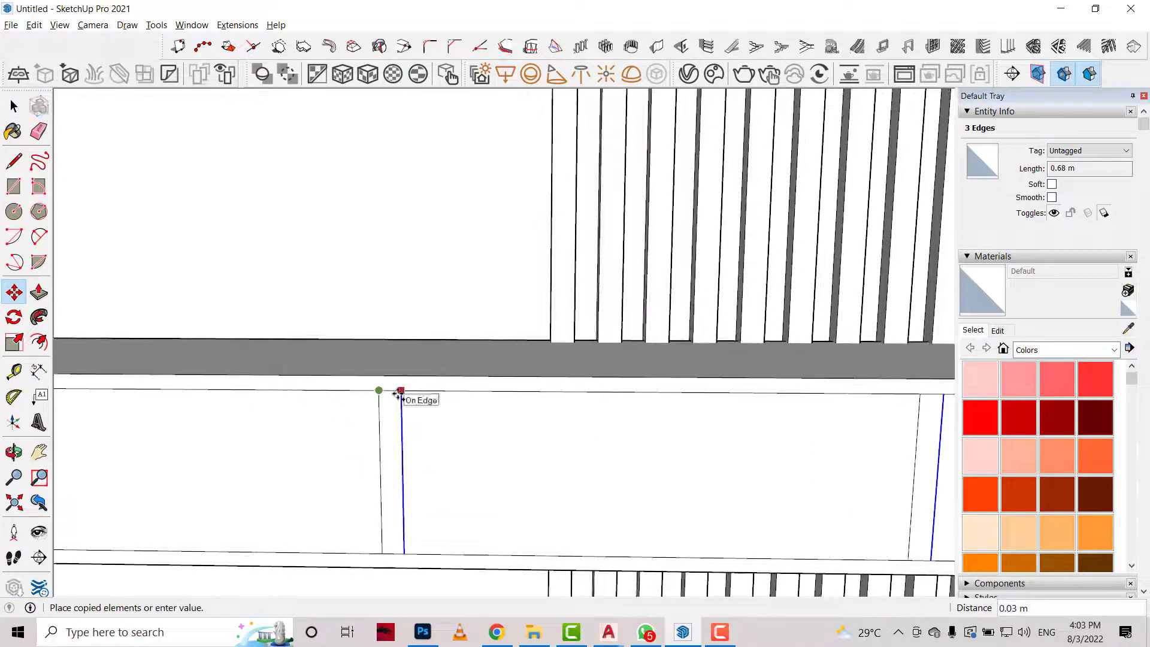
left_click(39, 291)
scroll(383, 557, "up", 1)
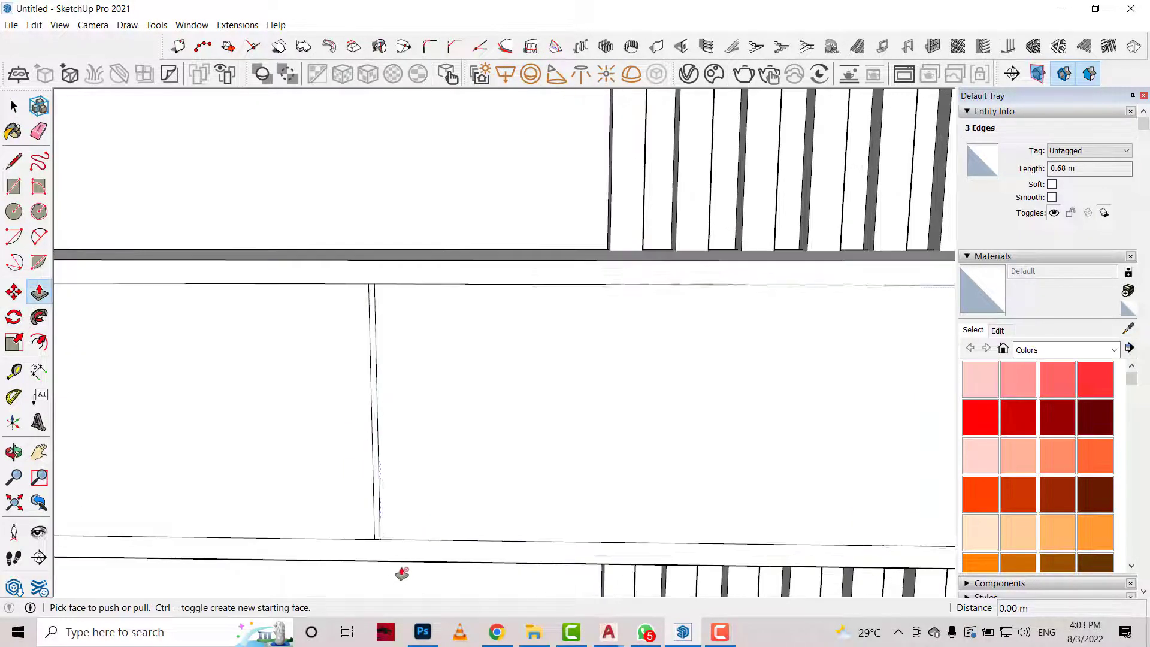
scroll(236, 472, "down", 2)
scroll(660, 503, "down", 1)
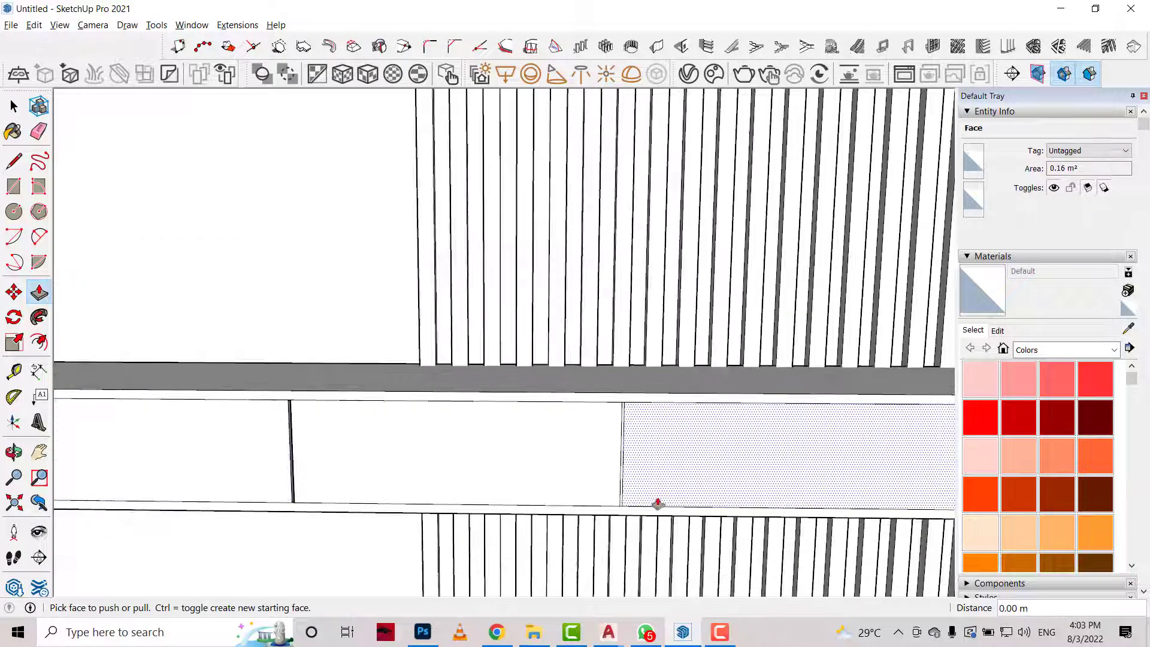
scroll(619, 508, "down", 1)
scroll(246, 414, "down", 1)
scroll(667, 478, "down", 2)
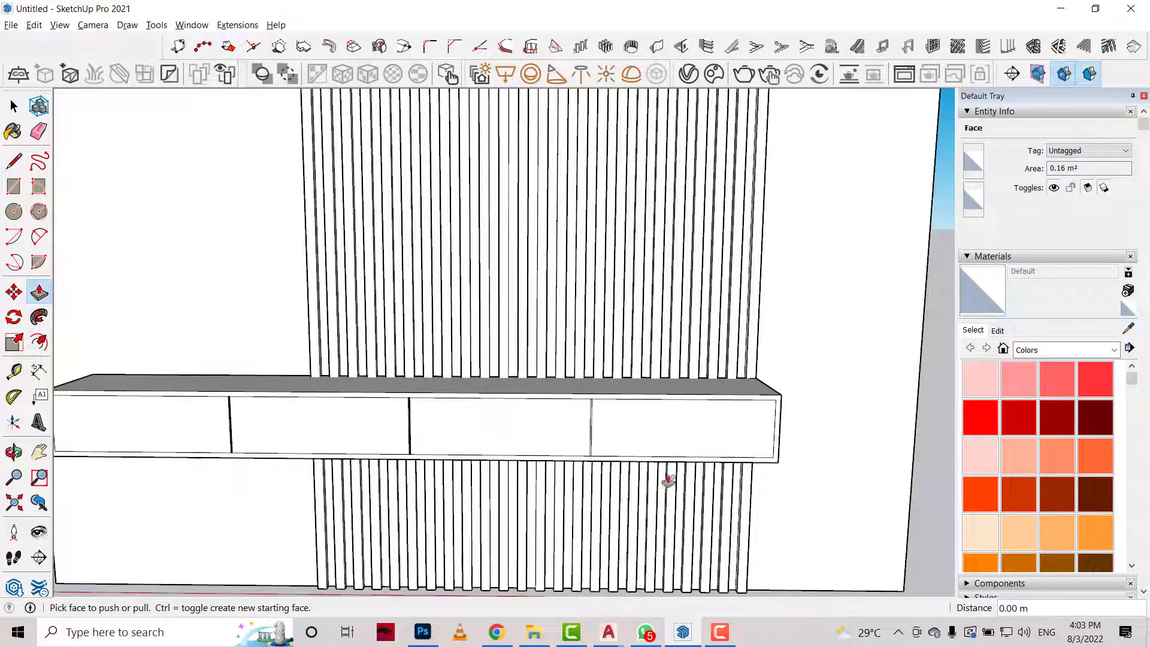
scroll(551, 441, "up", 3)
scroll(559, 477, "down", 3)
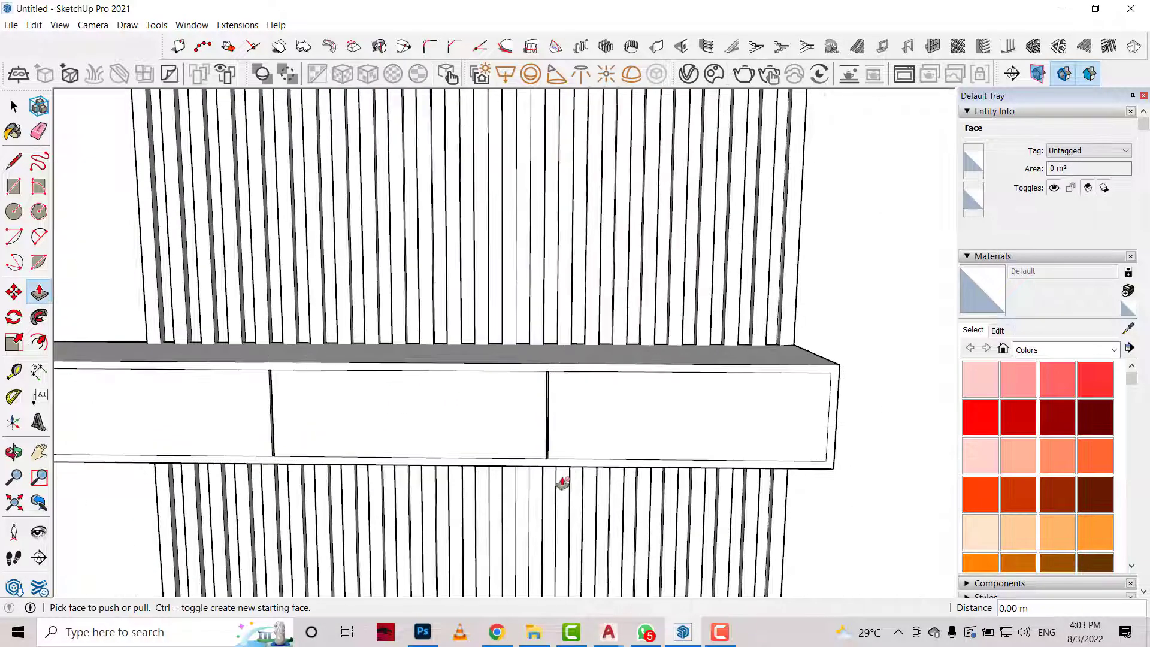
scroll(559, 477, "down", 2)
key("o")
mouse_move(560, 477)
left_mouse_down()
mouse_move(637, 495)
mouse_move(659, 462)
mouse_move(747, 477)
mouse_move(685, 484)
mouse_move(585, 451)
mouse_move(419, 473)
left_mouse_up()
left_click(14, 108)
Select the entire drawer shelf and make it a single group.
scroll(633, 457, "up", 3)
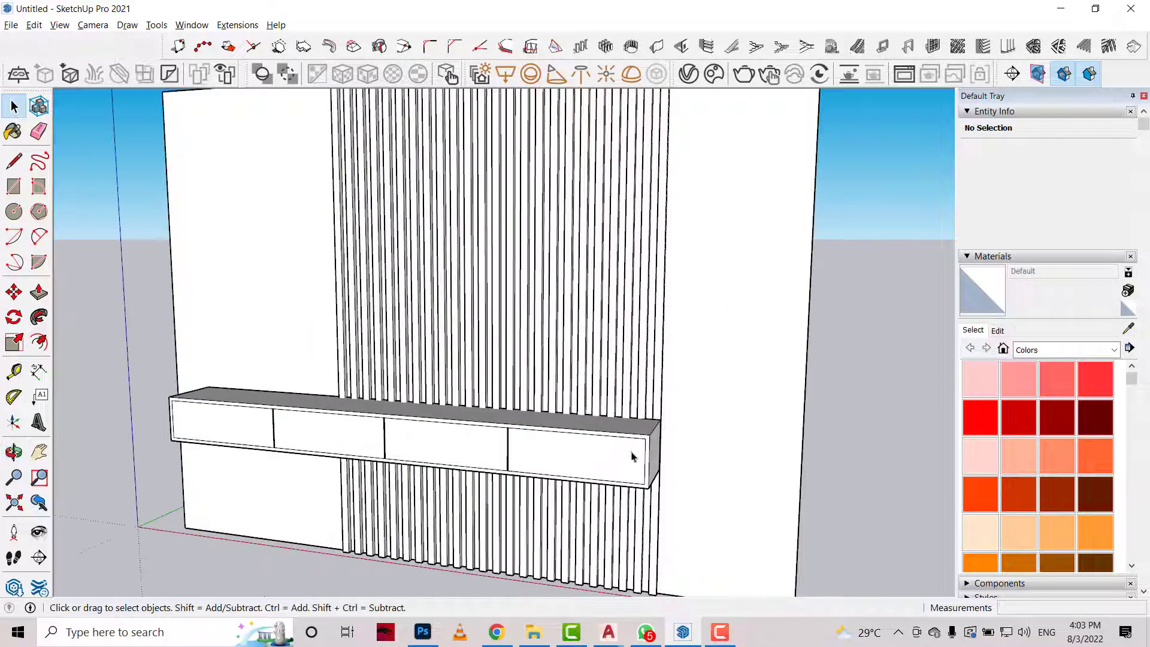
triple_click(619, 453)
right_click(620, 450)
left_click(665, 124)
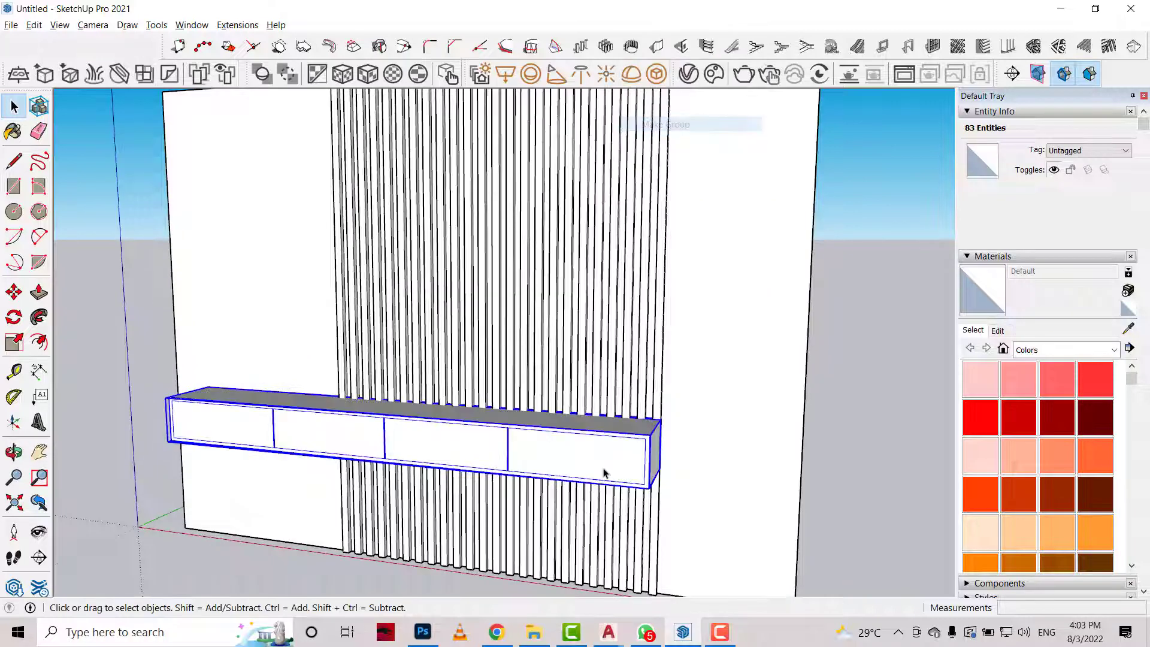
Move the shelf group about 0.16 m lower on the slatted wall.
left_click(14, 293)
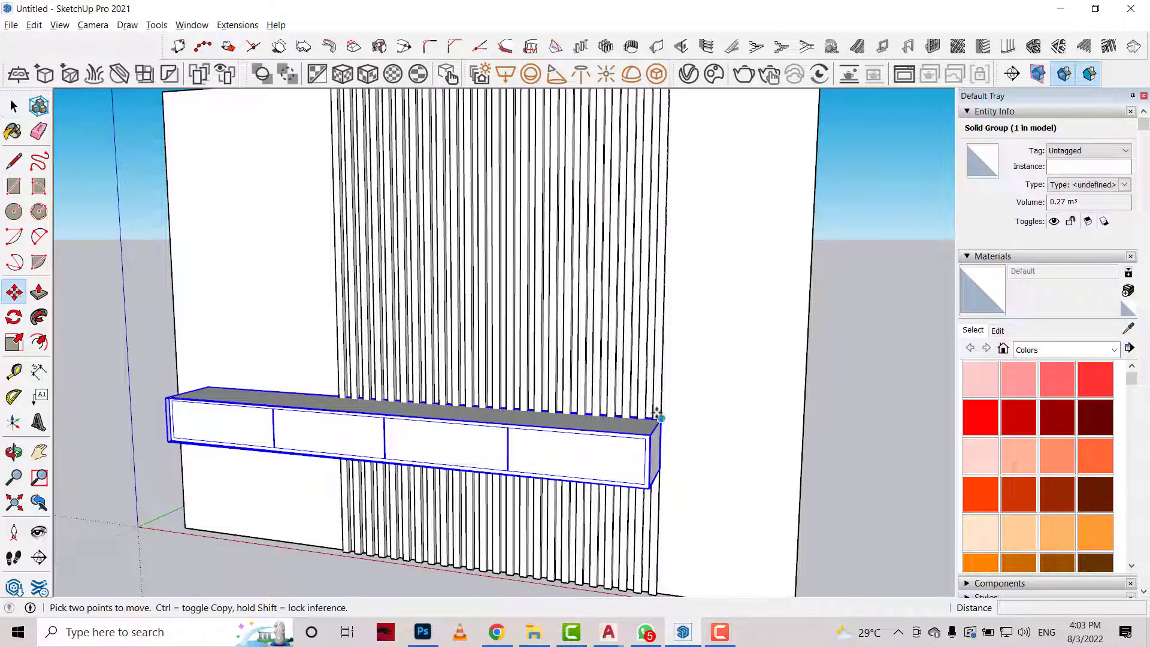
left_click(670, 410)
left_click(673, 432)
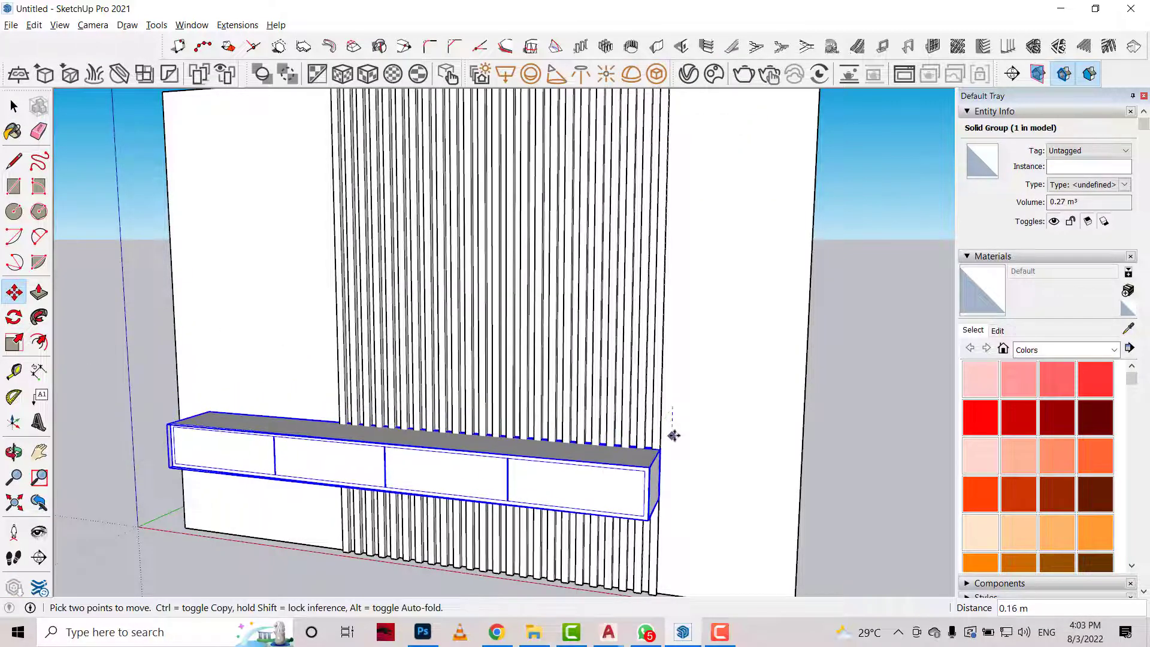
left_click(15, 452)
mouse_move(287, 443)
left_mouse_down()
mouse_move(342, 441)
mouse_move(467, 482)
left_mouse_up()
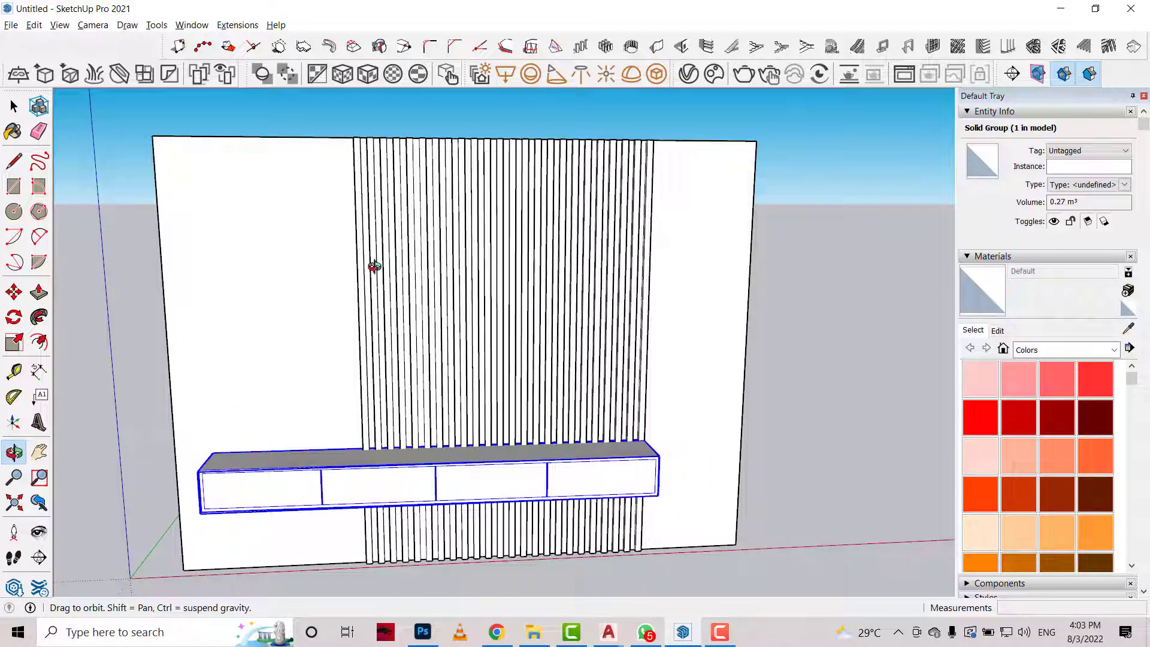
scroll(188, 200, "up", 2)
Draw a rectangle on the plain left wall and hollow it into a frame via inward offset.
left_click(14, 187)
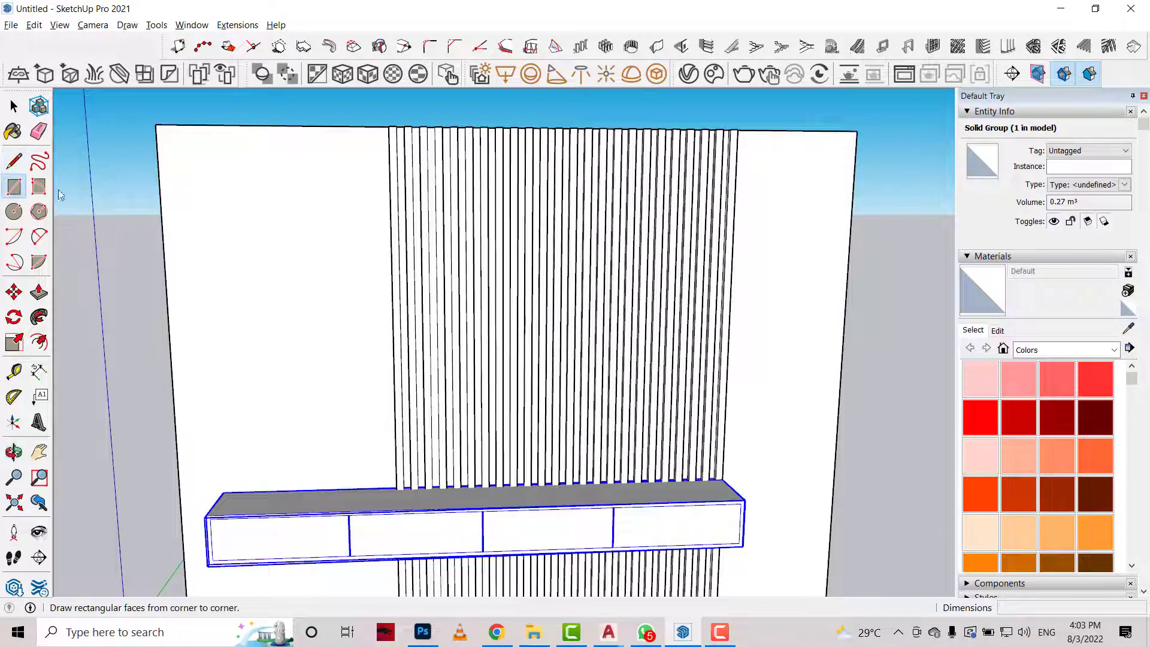
left_click(213, 212)
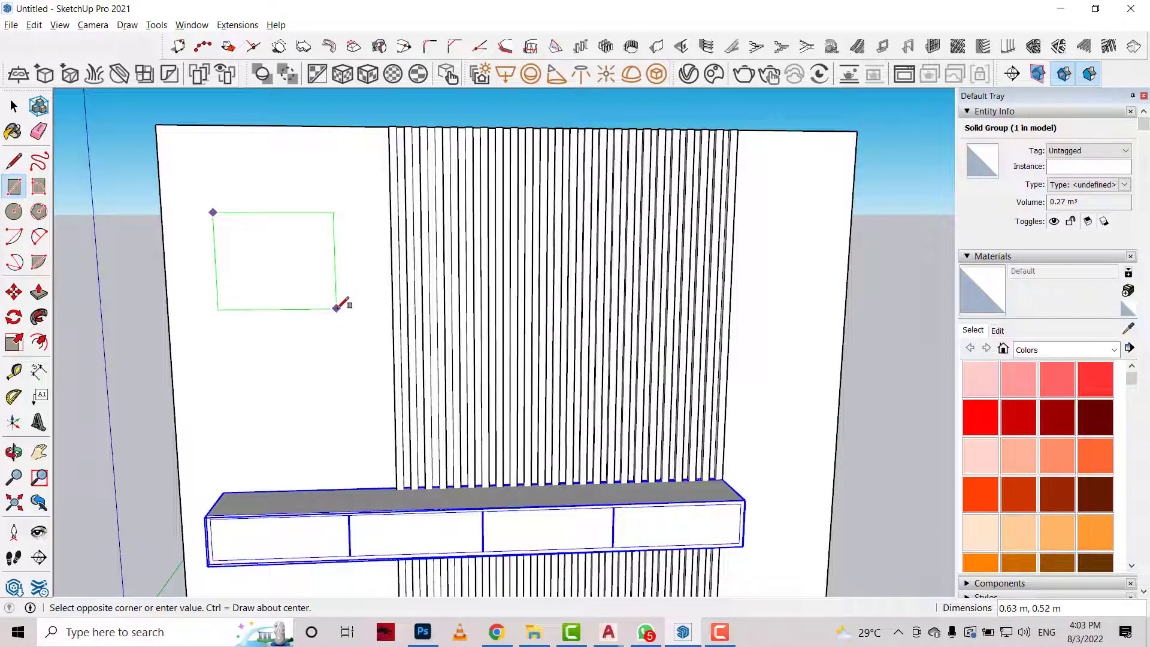
left_click(345, 310)
scroll(85, 300, "up", 1)
key("f")
left_click(320, 218)
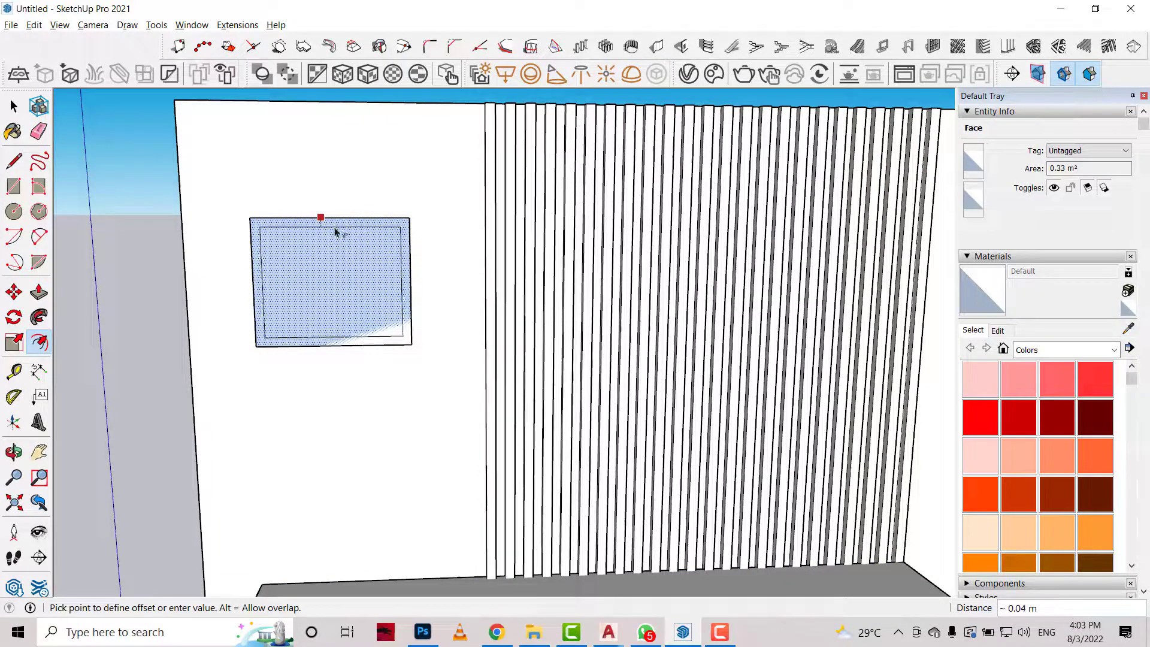
left_click(333, 232)
key("space")
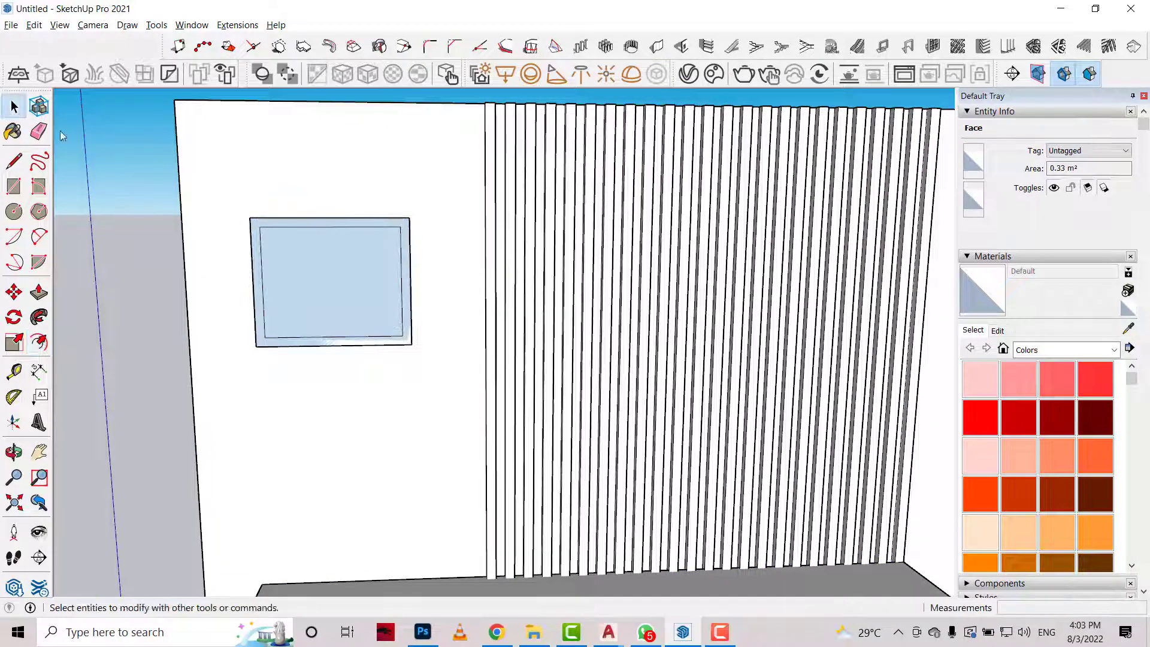
left_click(334, 261)
key("Delete")
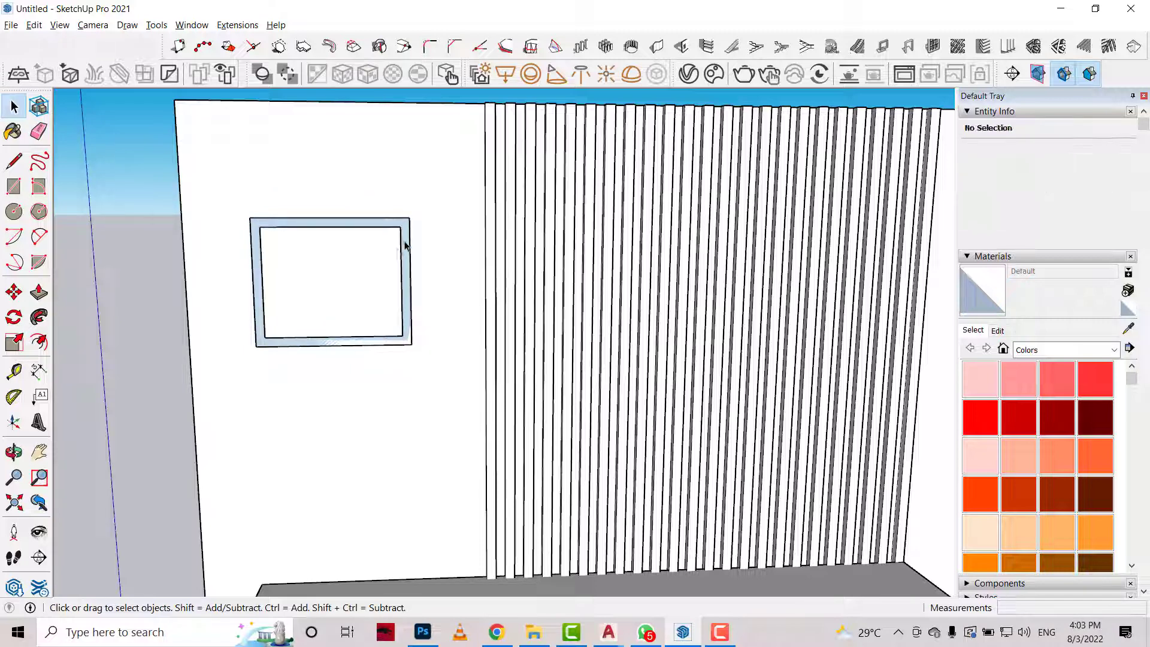
Nudge the frame right and copy it below as a second frame.
double_click(406, 246)
left_click(14, 292)
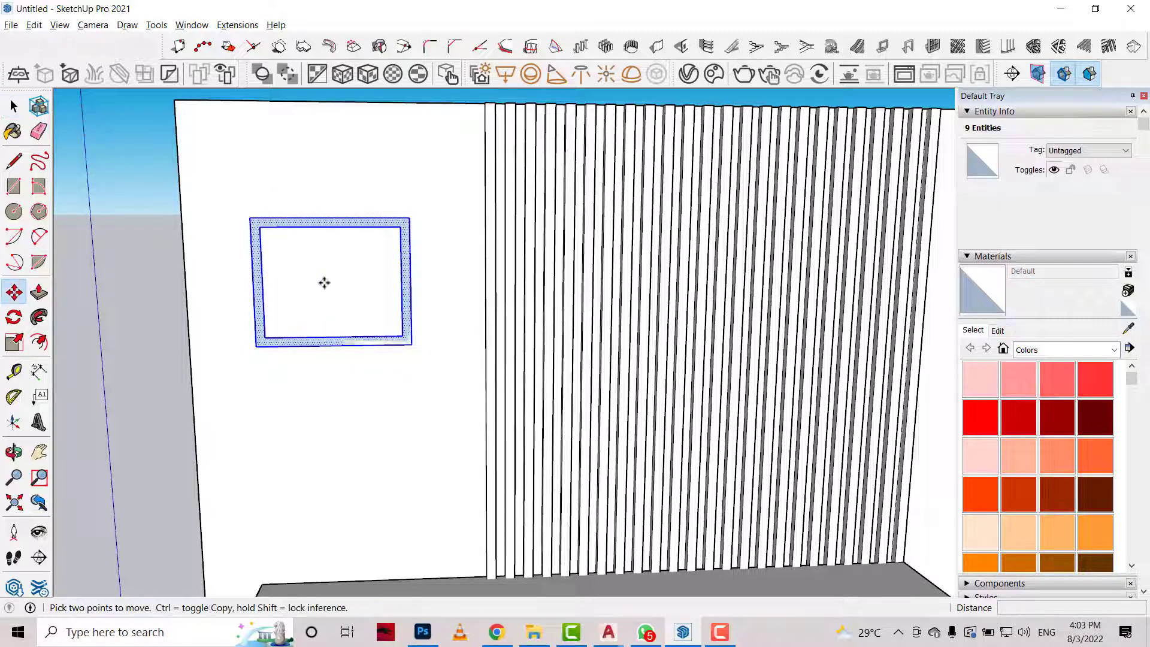
left_click(414, 220)
left_click(421, 232)
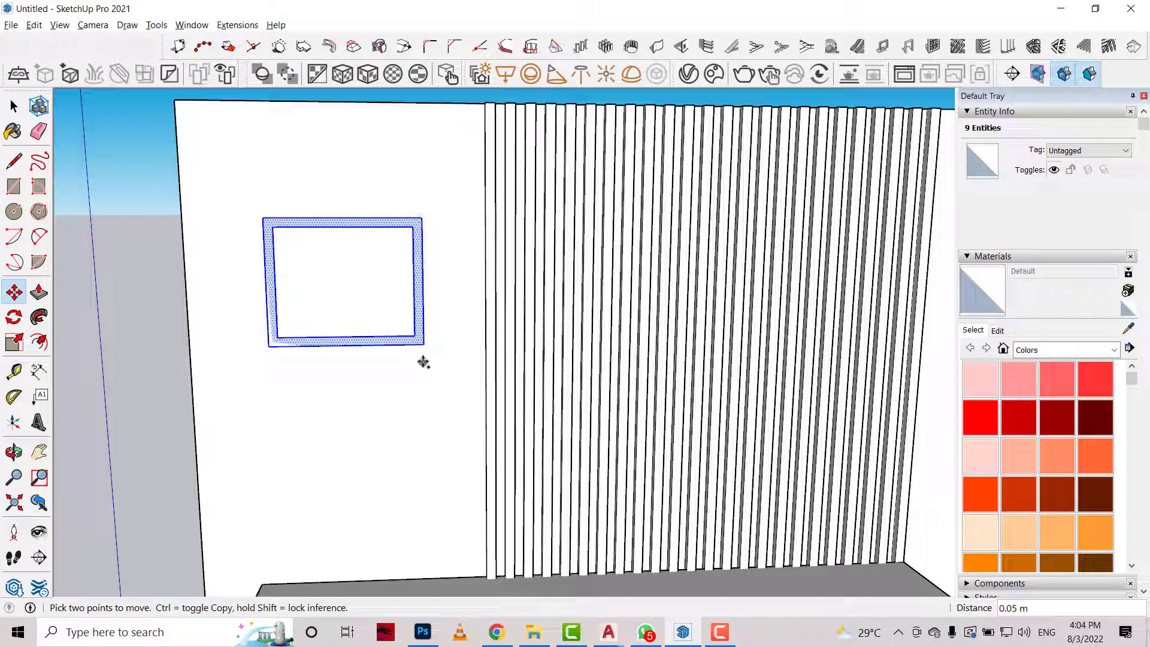
left_click(422, 218)
key("ctrl")
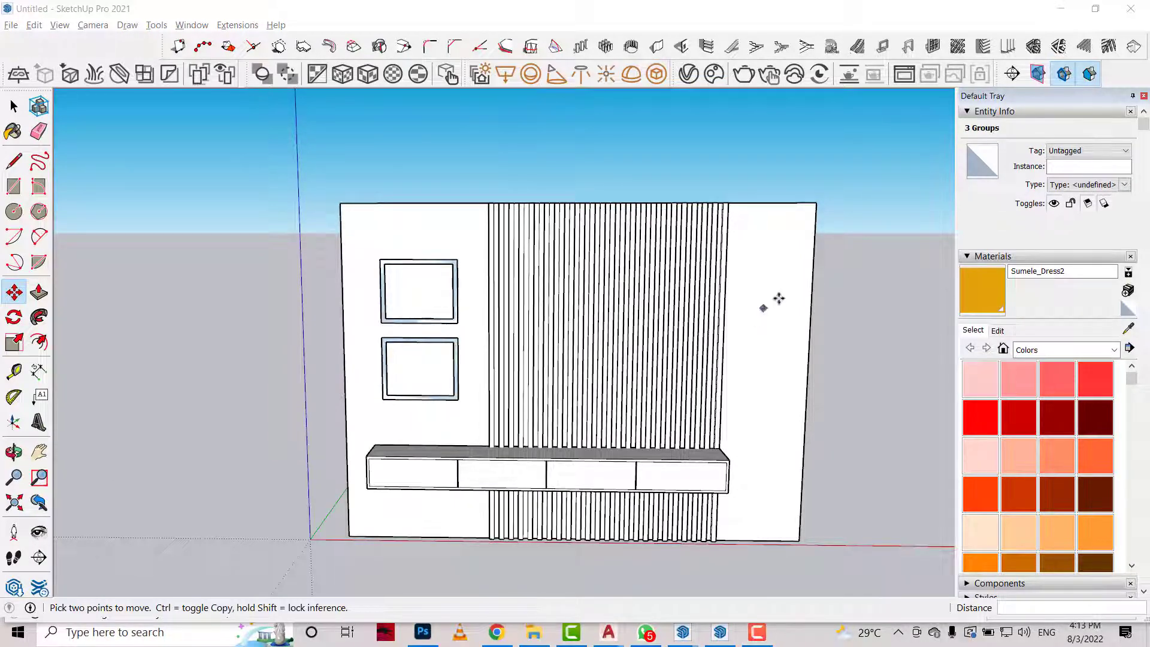
scroll(770, 300, "up", 2)
Tilt the view down onto the wall and select every object in the model with Ctrl+A.
left_click(14, 453)
mouse_move(515, 335)
left_mouse_down()
mouse_move(529, 403)
mouse_move(406, 239)
left_mouse_up()
key("space")
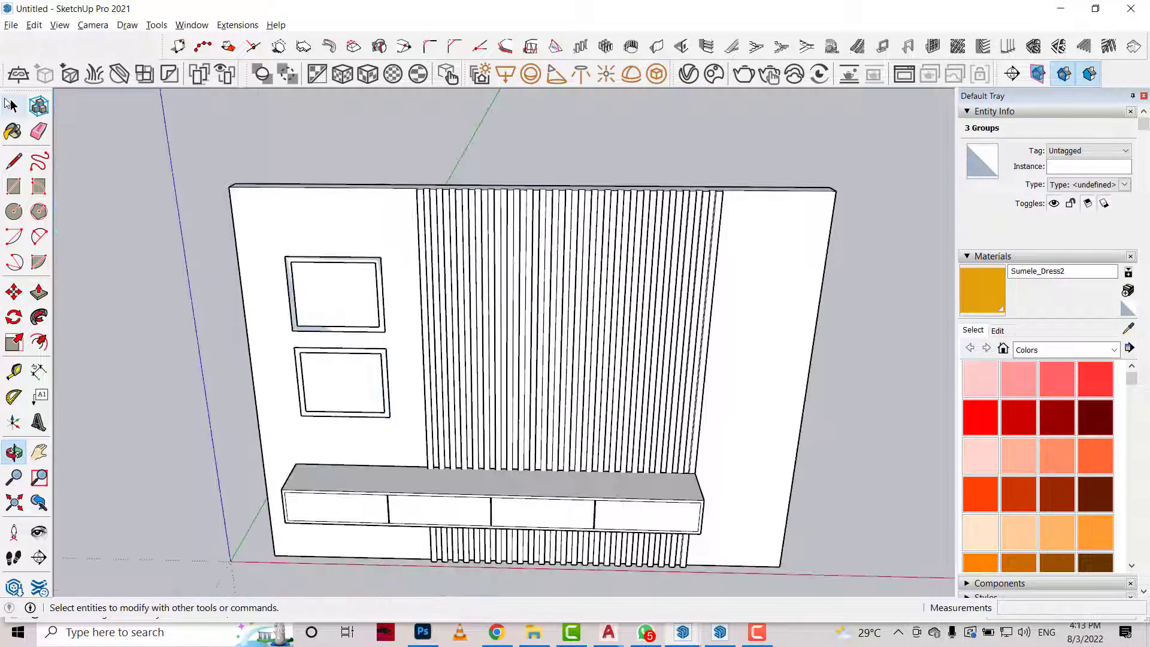
key("ctrl+a")
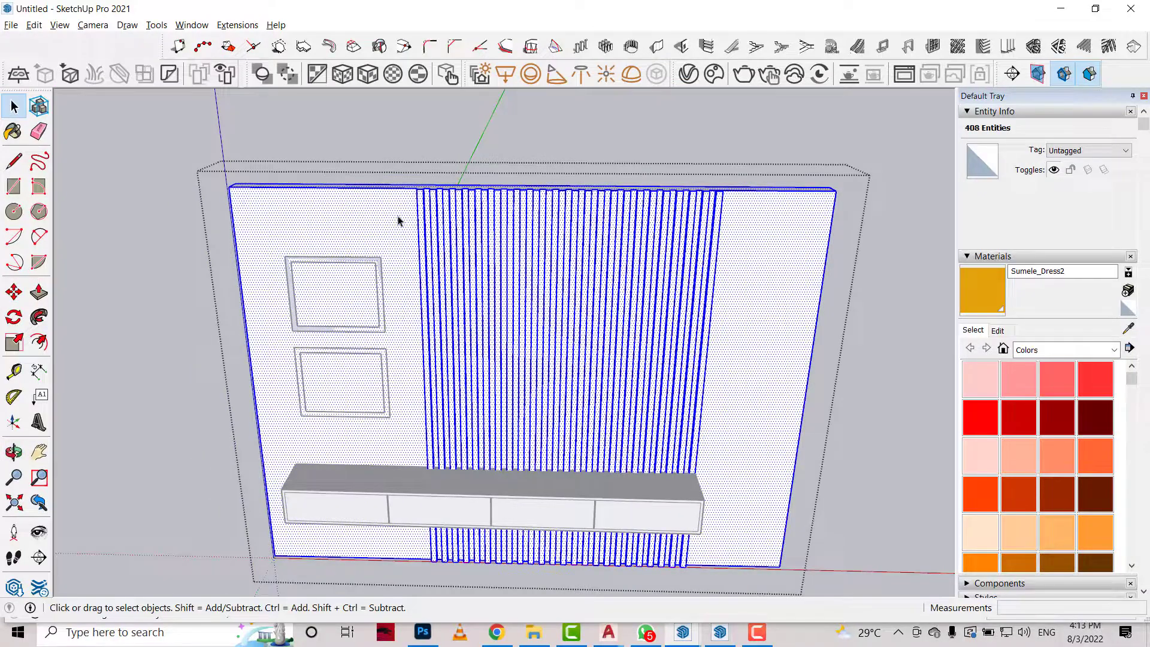
left_click(486, 156)
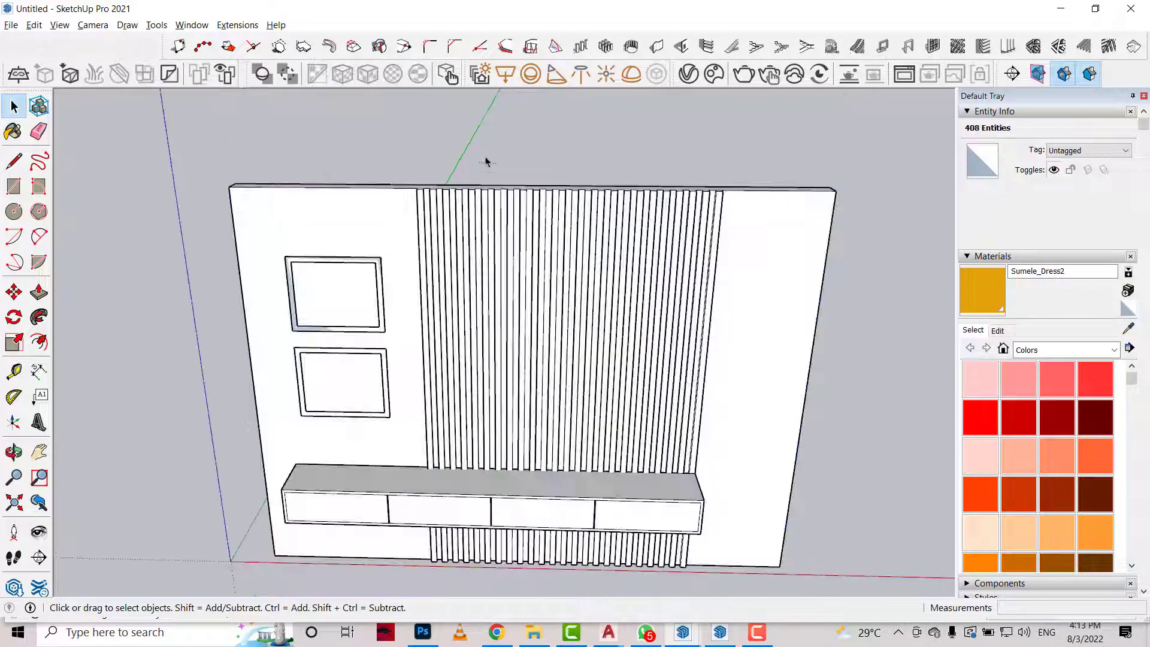
key("ctrl+a")
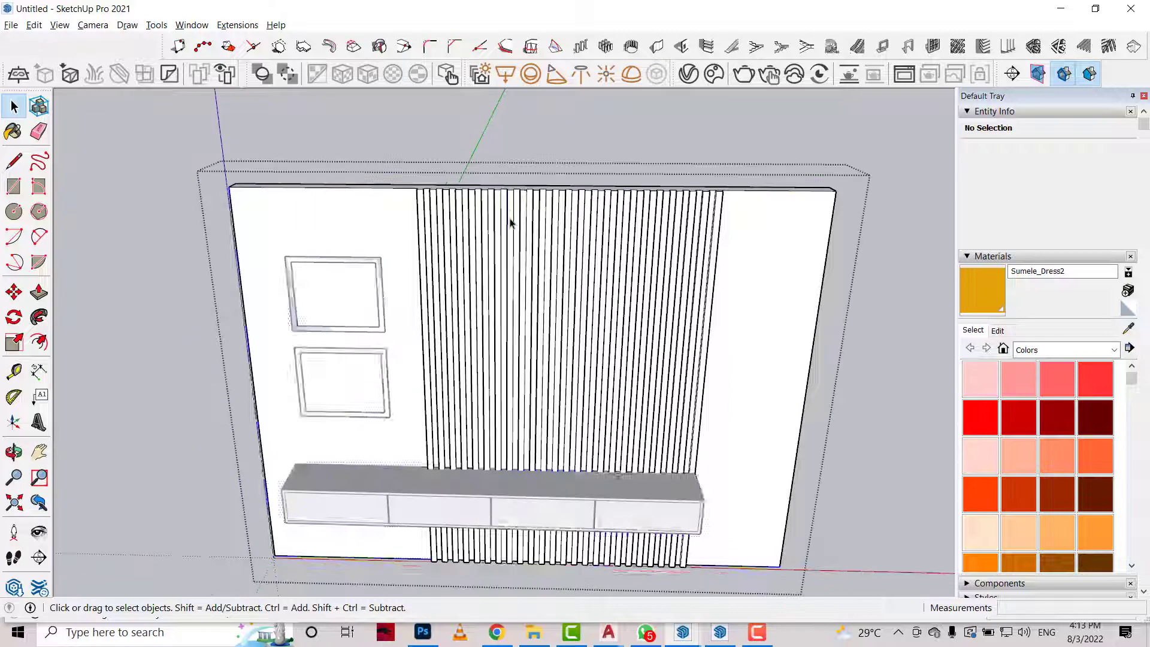
Paint the selection with a new material textured by the Downloads marble image at 1 m width.
left_click(1013, 388)
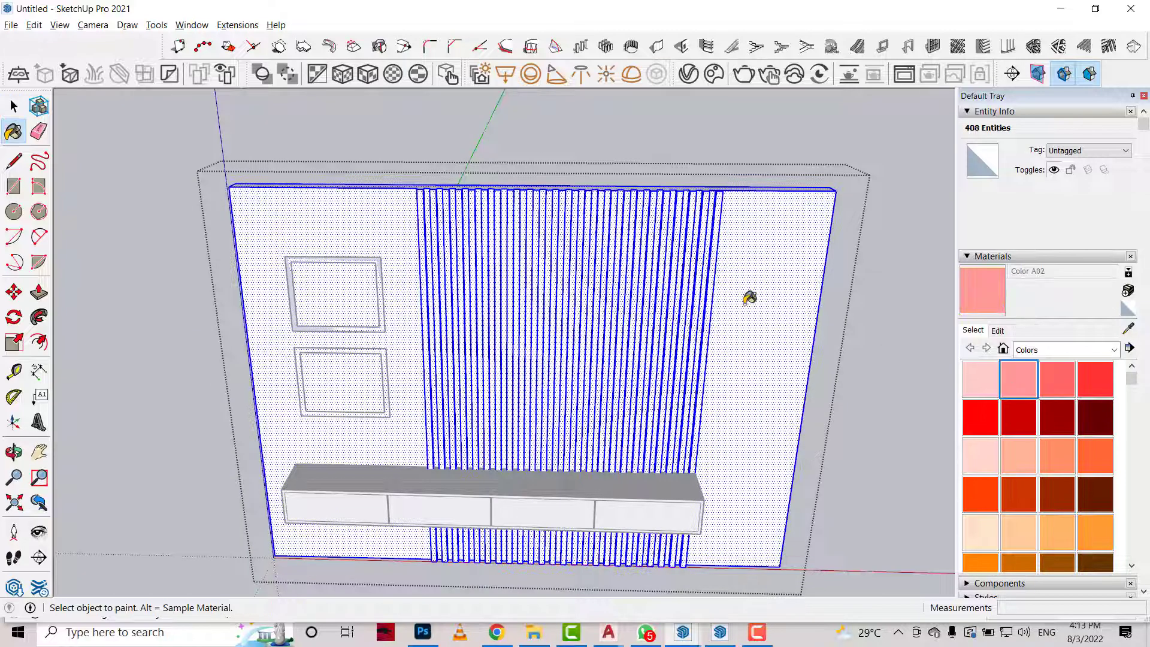
left_click(746, 296)
left_click(1004, 332)
left_click(1082, 477)
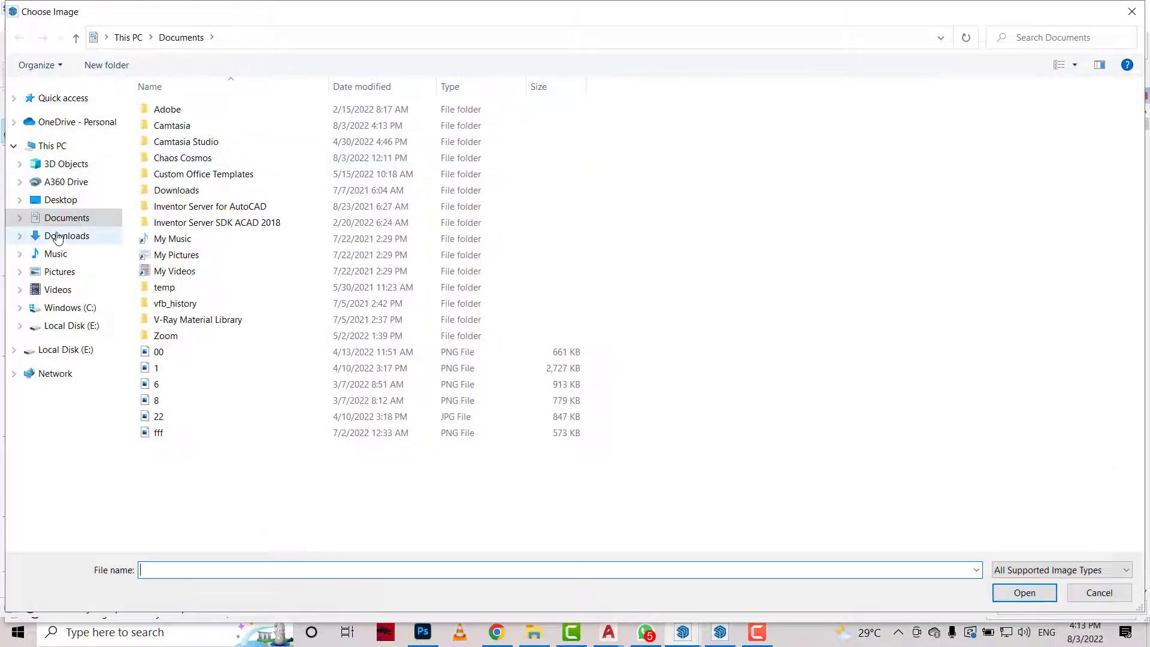
left_click(58, 237)
double_click(217, 185)
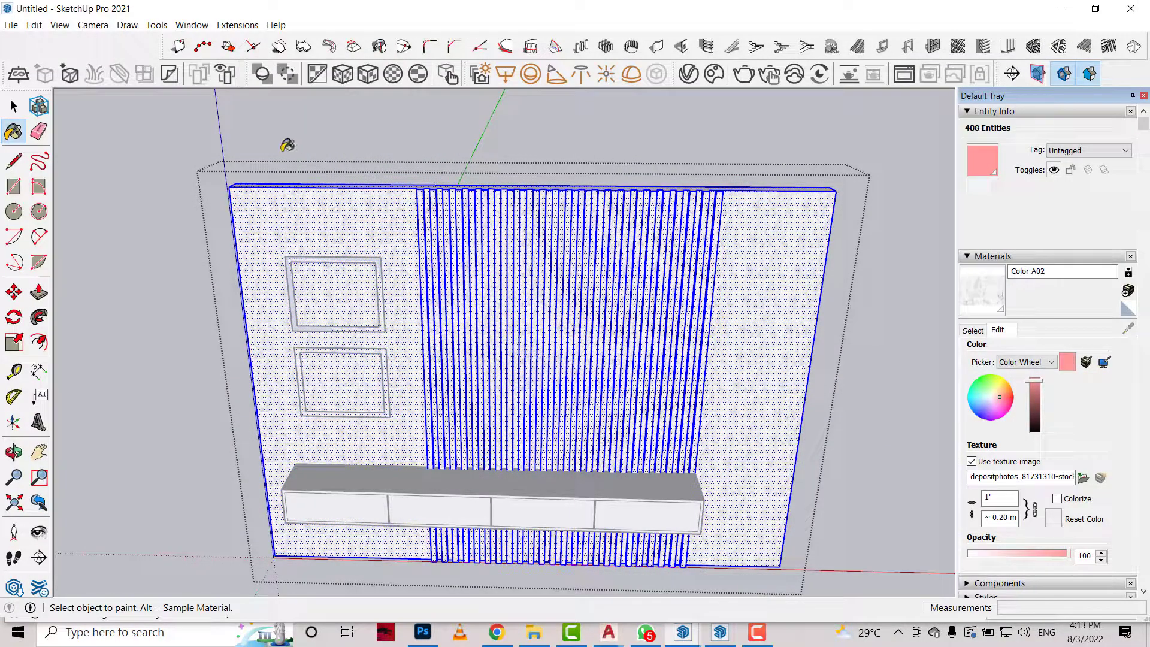
scroll(569, 226, "down", 2)
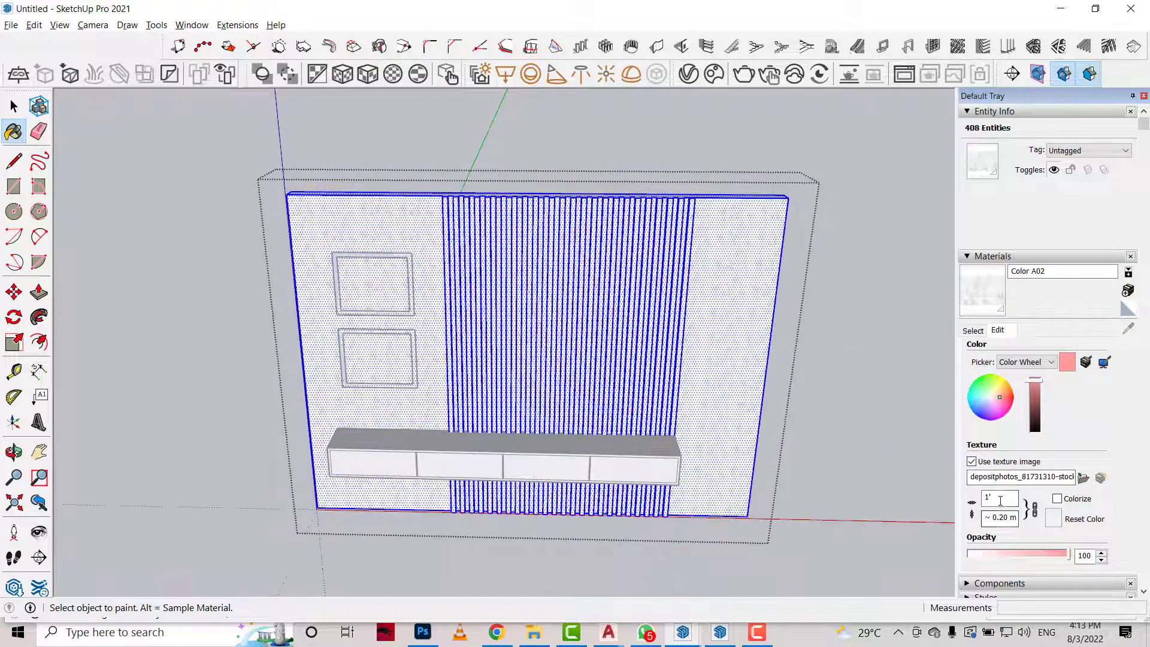
type("1")
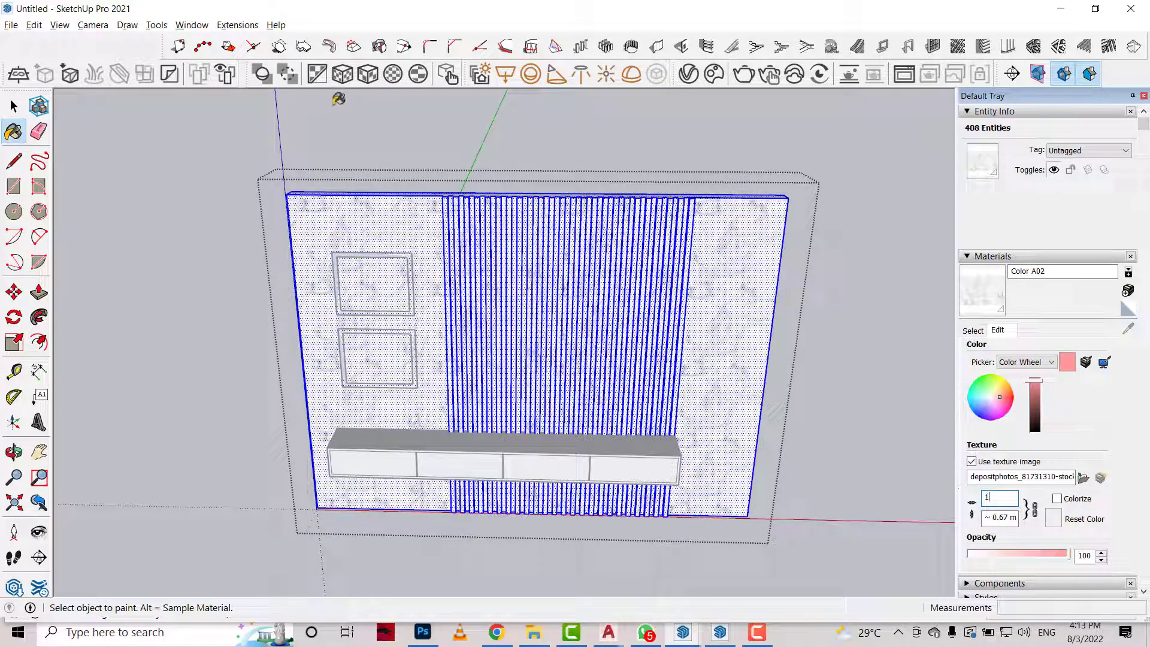
left_click(13, 106)
Deselect to check the marble, then select the right-hand group of slats.
left_click(570, 159)
scroll(605, 192, "up", 5)
scroll(645, 228, "up", 2)
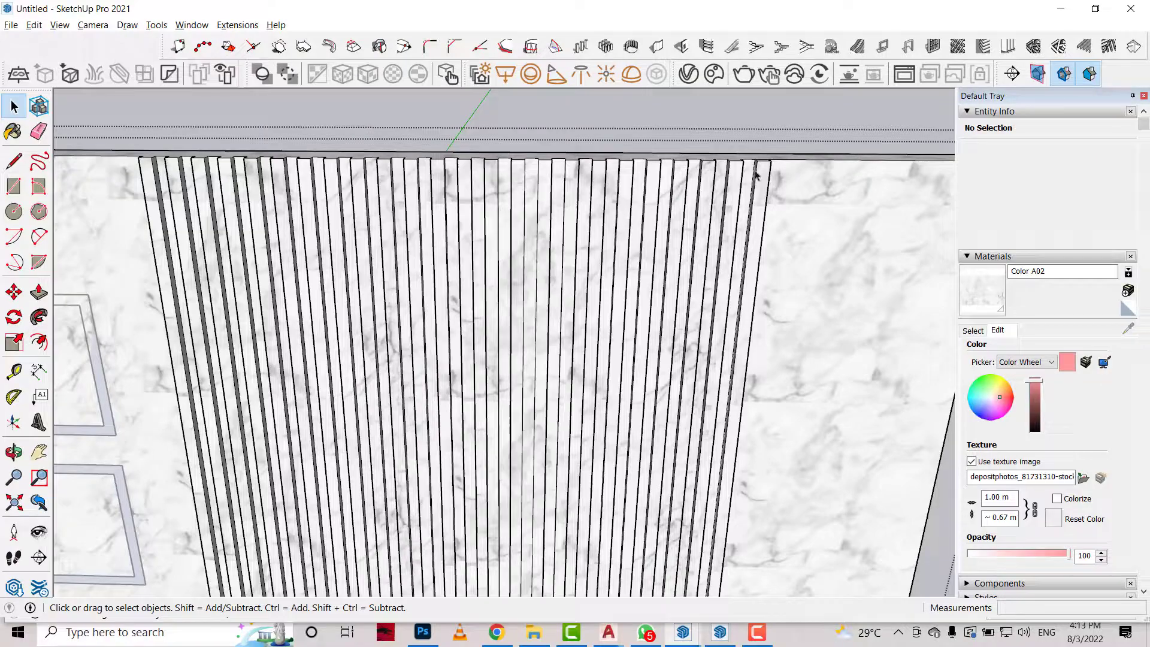
mouse_move(411, 292)
left_mouse_down()
mouse_move(467, 236)
mouse_move(490, 231)
left_mouse_up()
scroll(719, 143, "down", 5)
left_click(834, 165)
Orbit to a front view of the wall and select the wall slats.
left_click(13, 452)
key("space")
left_click(417, 190)
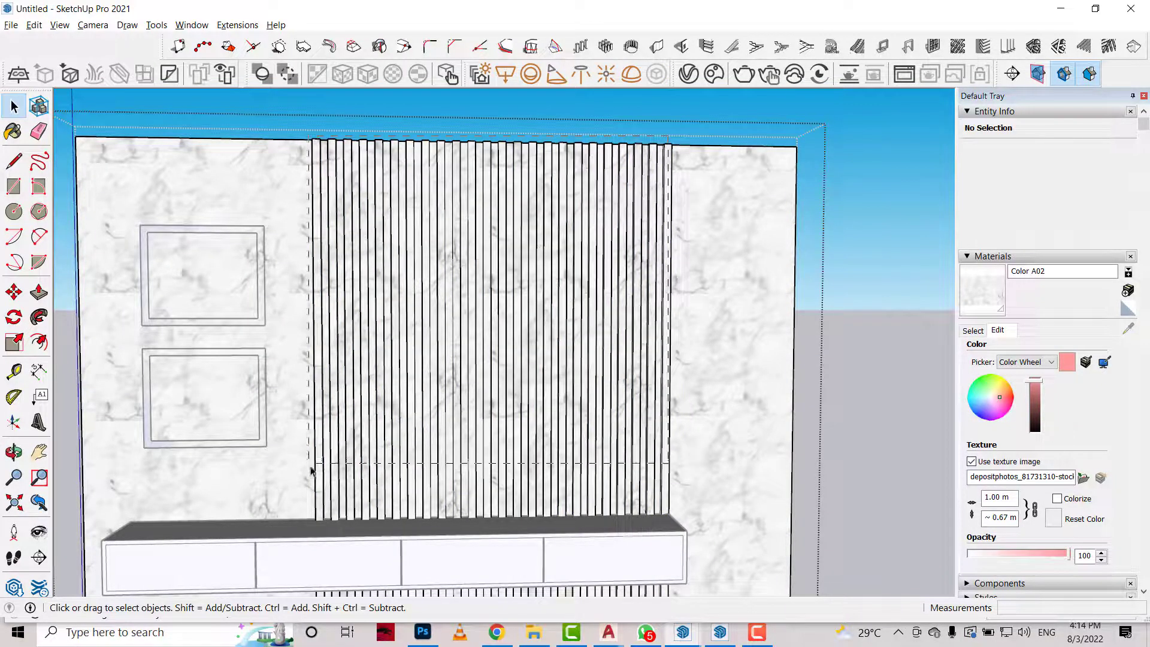
left_click(319, 510)
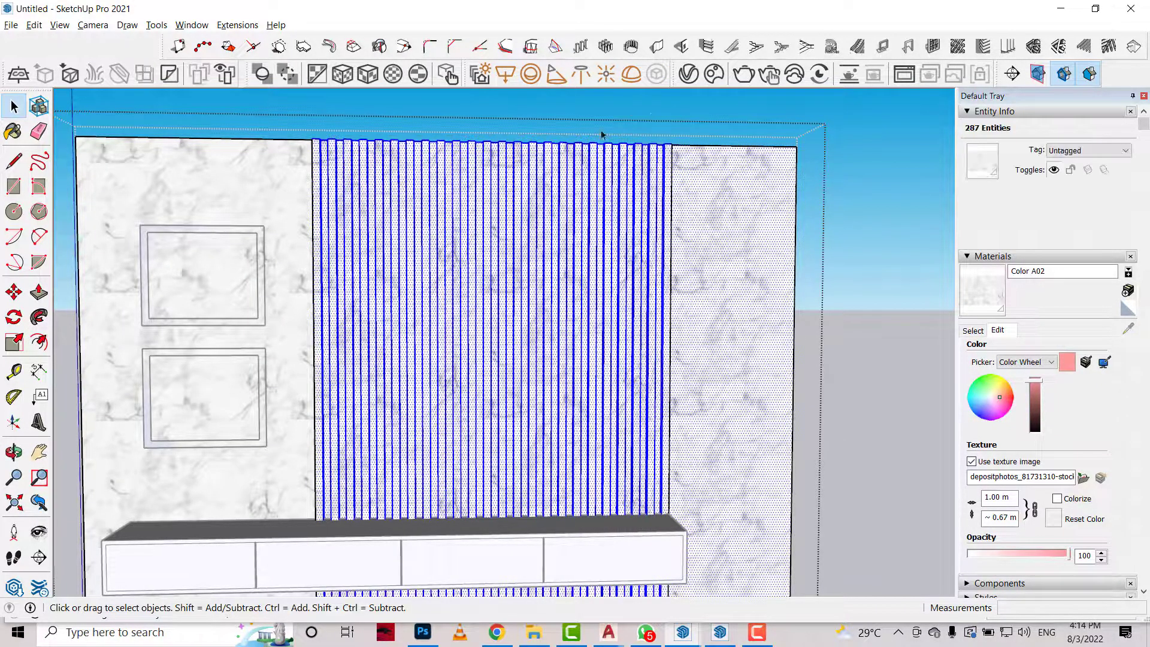
scroll(628, 138, "up", 1)
Apply the V-Ray Wood & Laminate material Flooring Laminate B Narrow 250cm to the slats.
left_click(688, 73)
left_click_drag(603, 44, 831, 44)
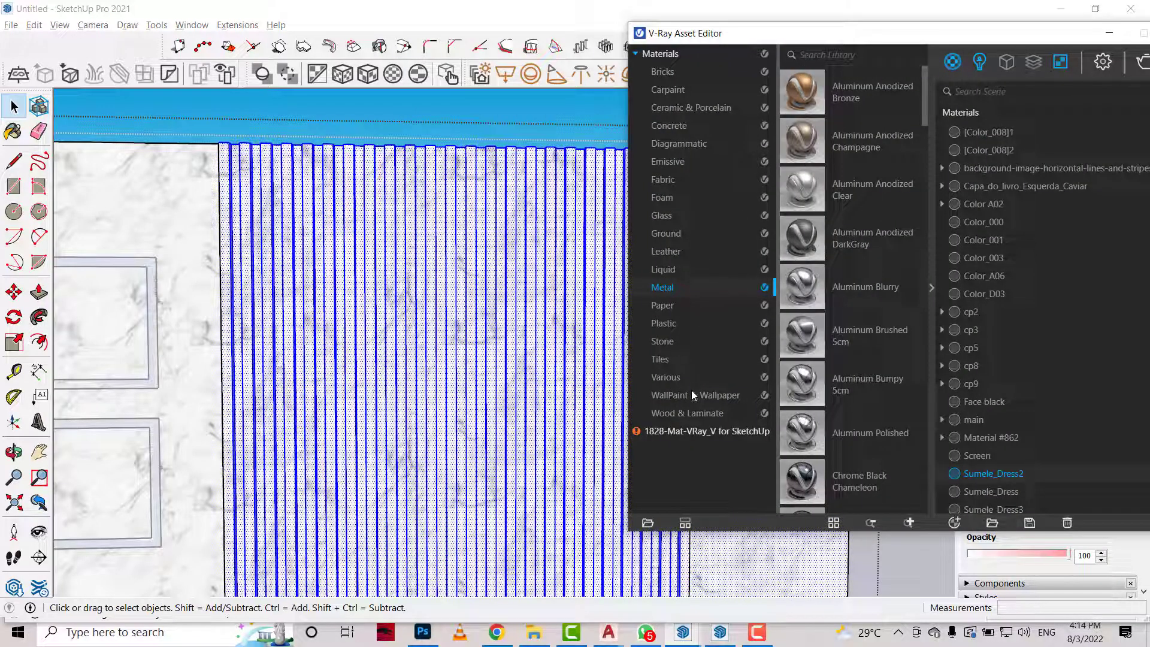
left_click(691, 413)
right_click(841, 184)
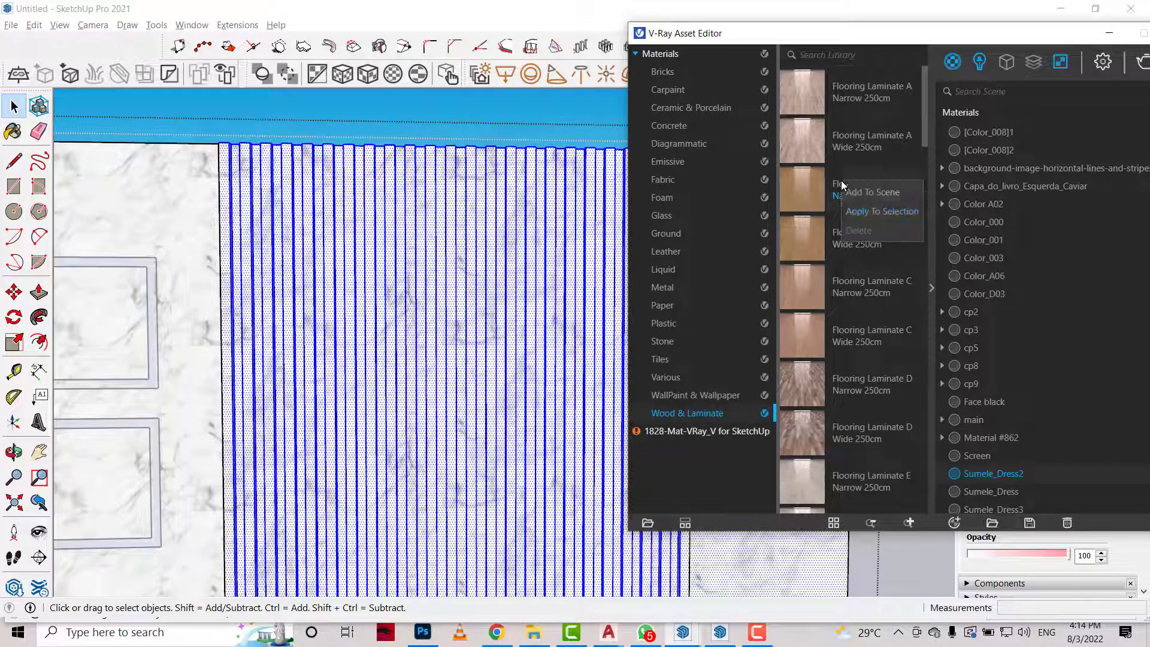
left_click(874, 210)
left_click_drag(937, 40, 566, 120)
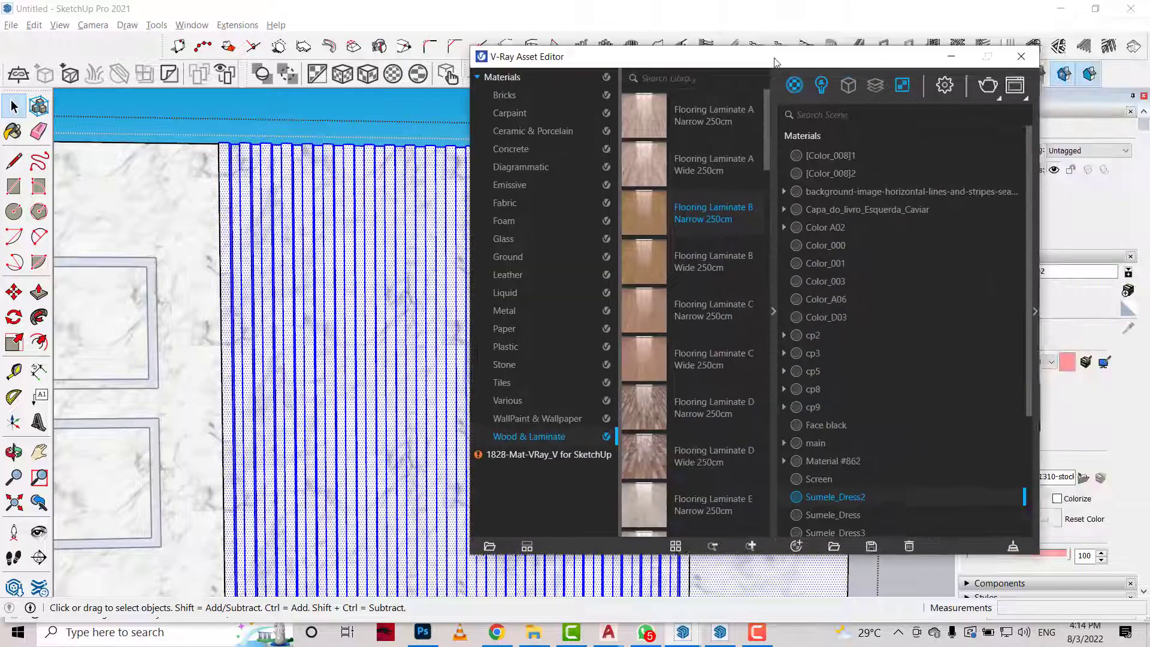
Sample the marble material from the wall and paint the right wall panel marble.
scroll(602, 193, "down", 3)
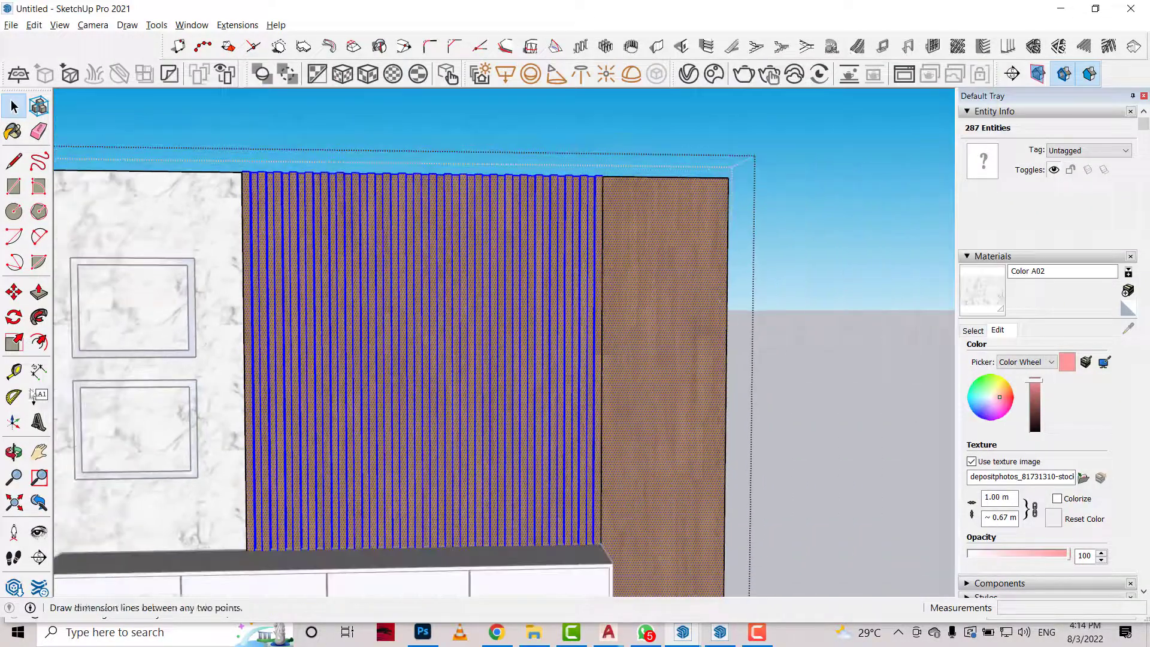
mouse_move(603, 193)
middle_mouse_down()
mouse_move(657, 222)
mouse_move(671, 179)
middle_mouse_up()
left_click(671, 179)
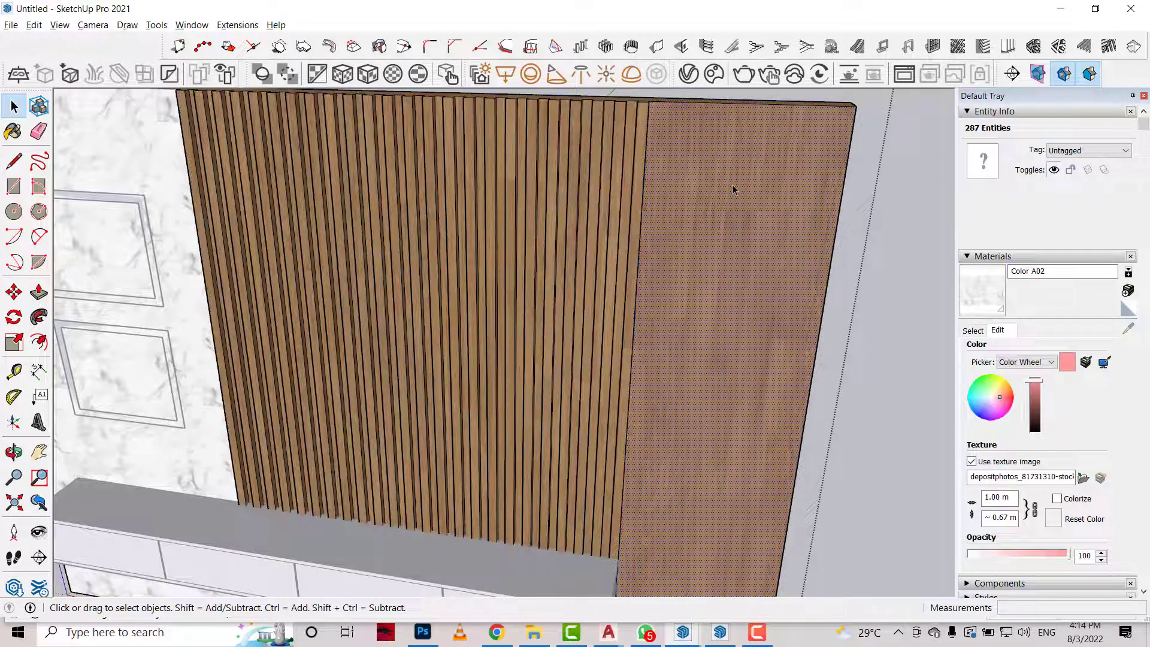
left_click(972, 330)
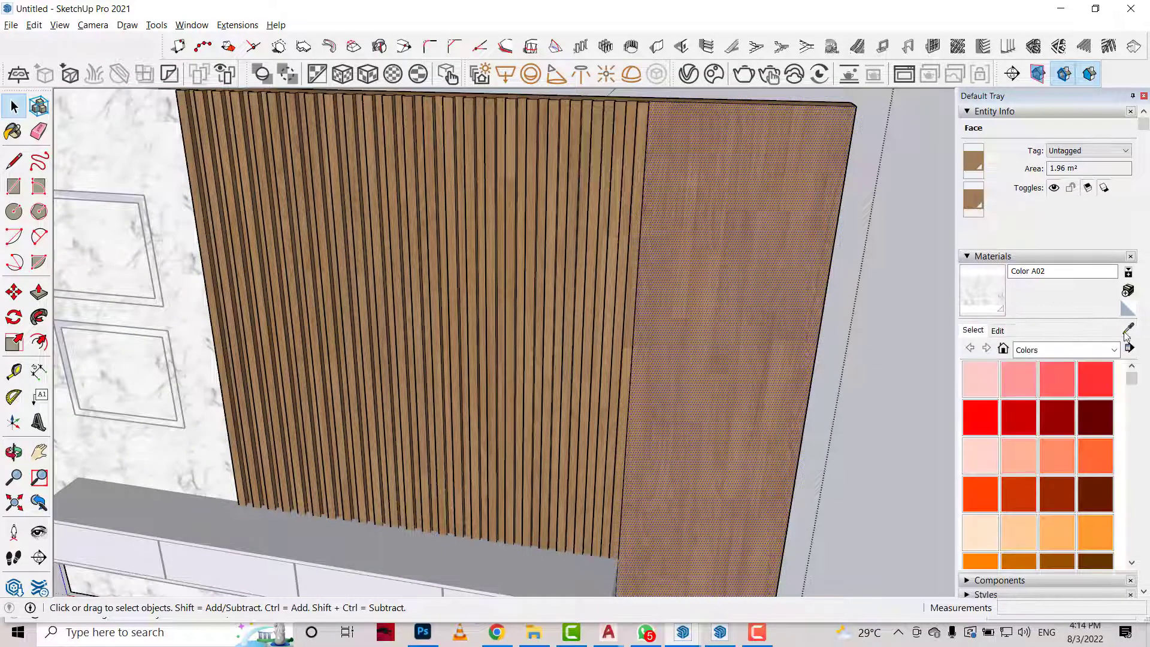
left_click(1128, 327)
left_click(172, 142)
left_click(687, 216)
scroll(687, 216, "down", 5)
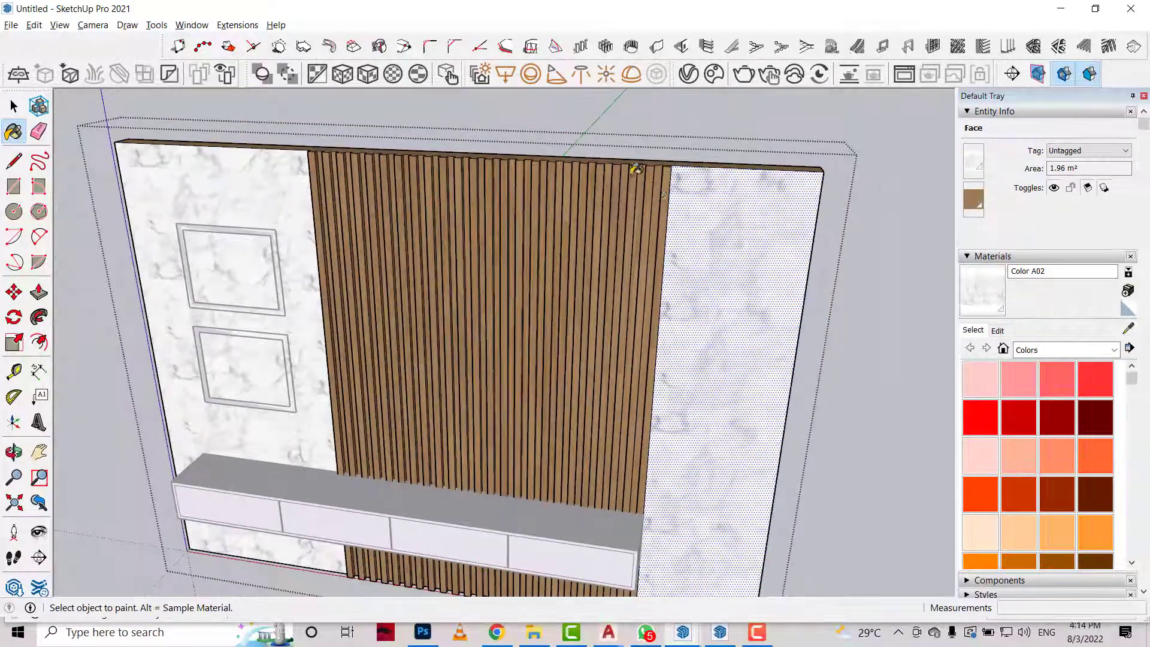
scroll(671, 165, "up", 8)
Paint the backing strips between the right-hand slats marble, undoing one wrongly painted slat.
left_click(669, 166)
left_click(643, 165)
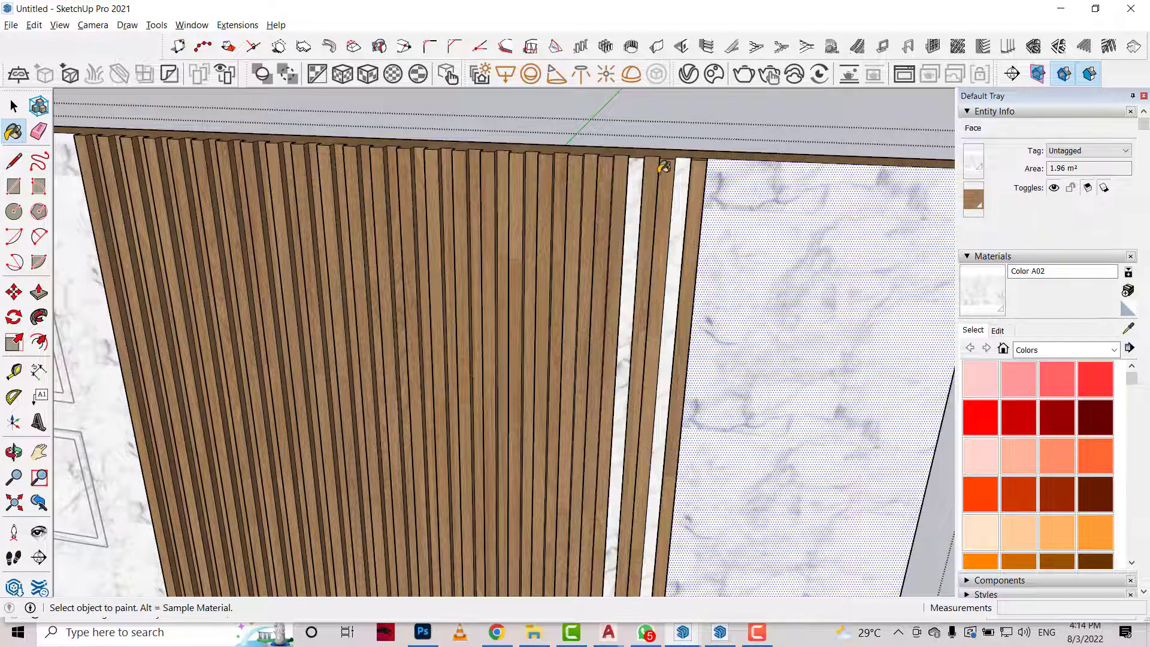
scroll(689, 176, "up", 3)
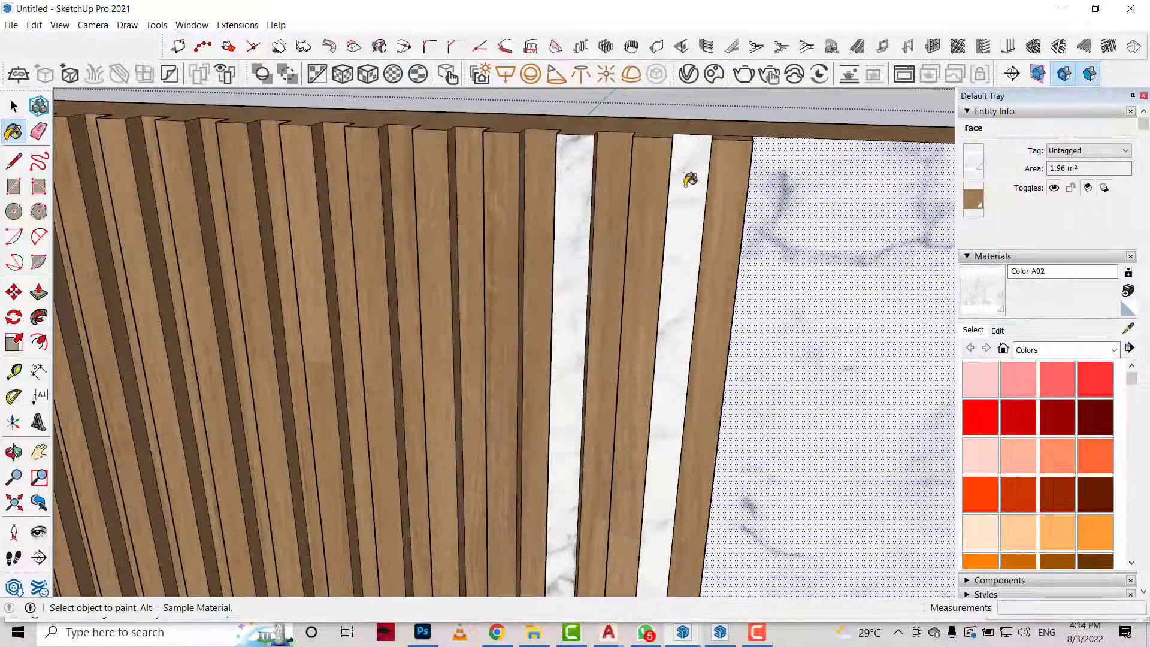
key("ctrl+z")
left_click(618, 149)
left_click(540, 143)
left_click(469, 143)
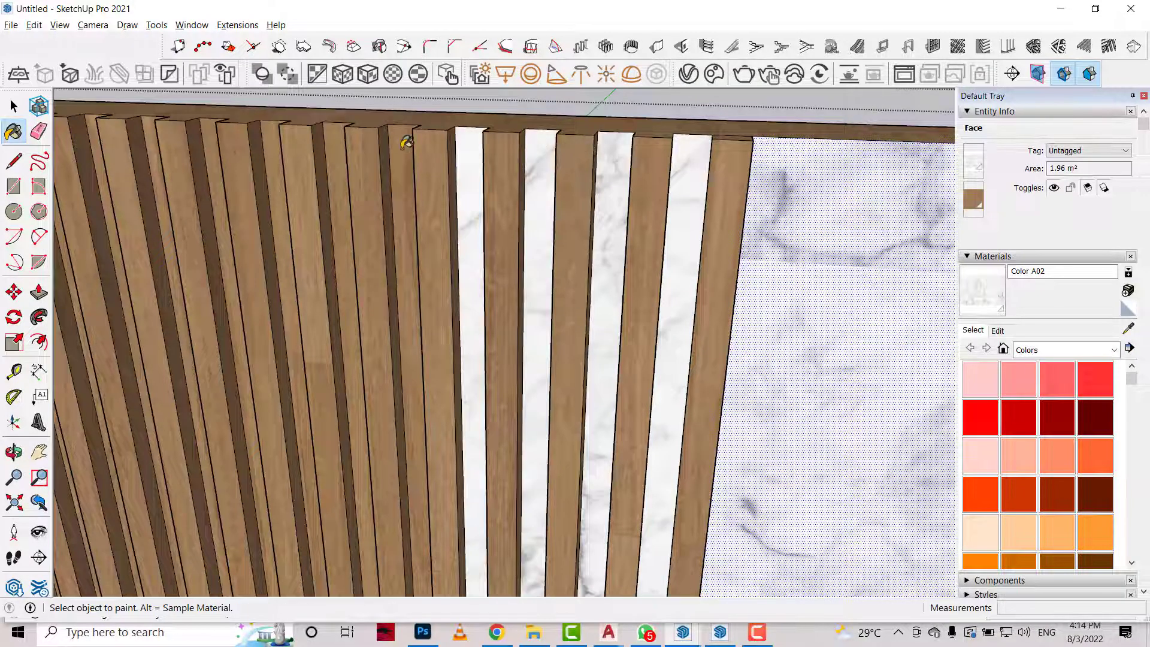
left_click(400, 144)
left_click(328, 142)
left_click(273, 128)
left_click(213, 123)
scroll(192, 133, "up", 1)
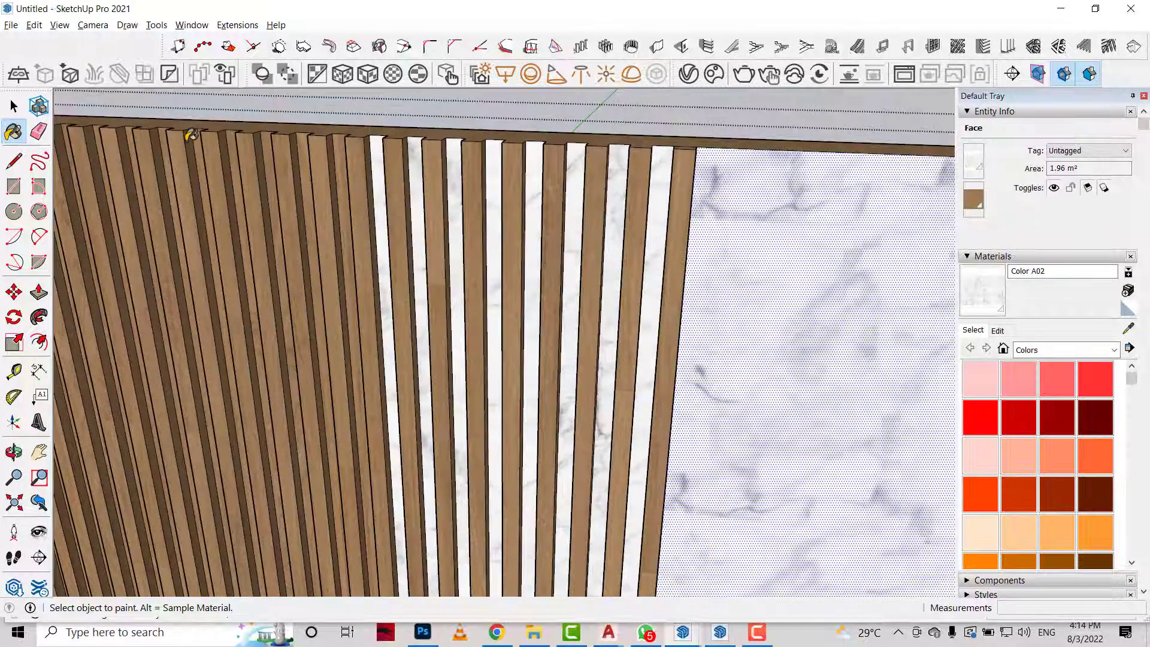
scroll(186, 133, "up", 1)
scroll(198, 128, "up", 1)
Paint the backing strips between the left-hand slats marble.
left_click(207, 133)
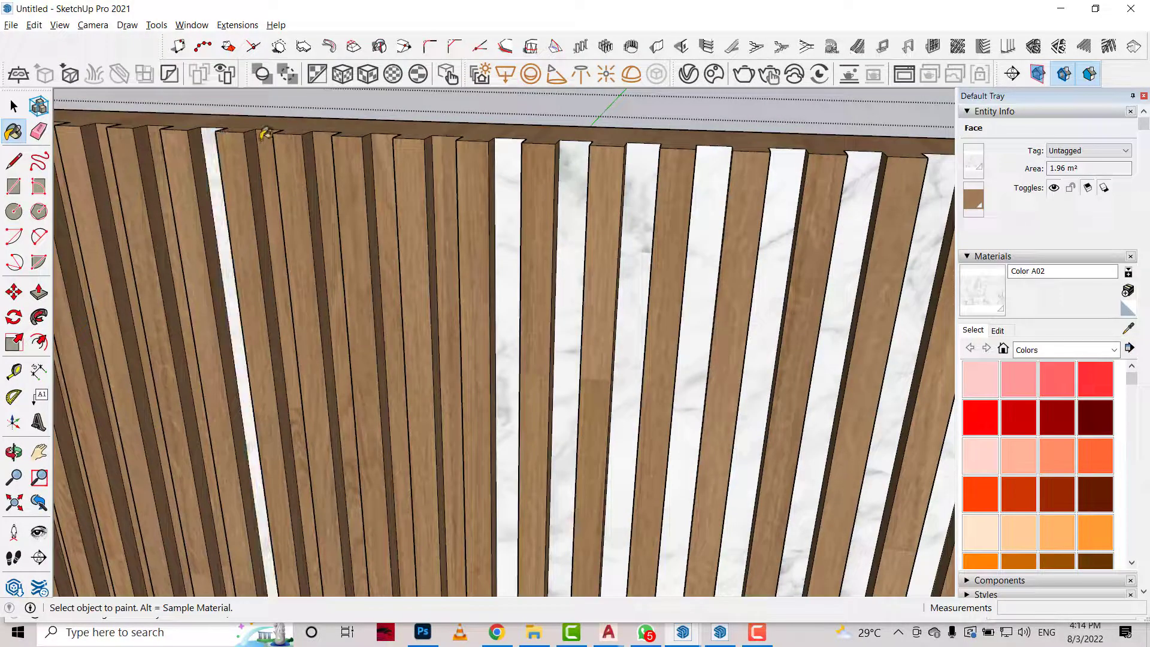
left_click(265, 133)
left_click(329, 139)
left_click(383, 144)
left_click(440, 151)
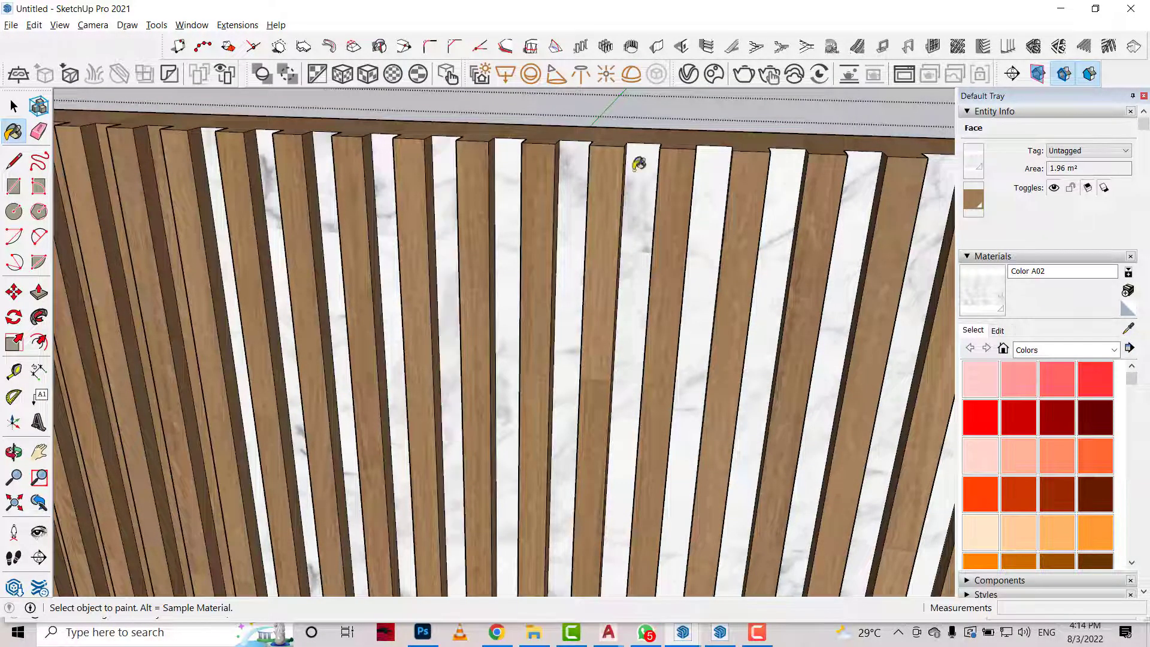
scroll(185, 128, "down", 1)
scroll(385, 173, "down", 1)
left_click(392, 171)
left_click(341, 149)
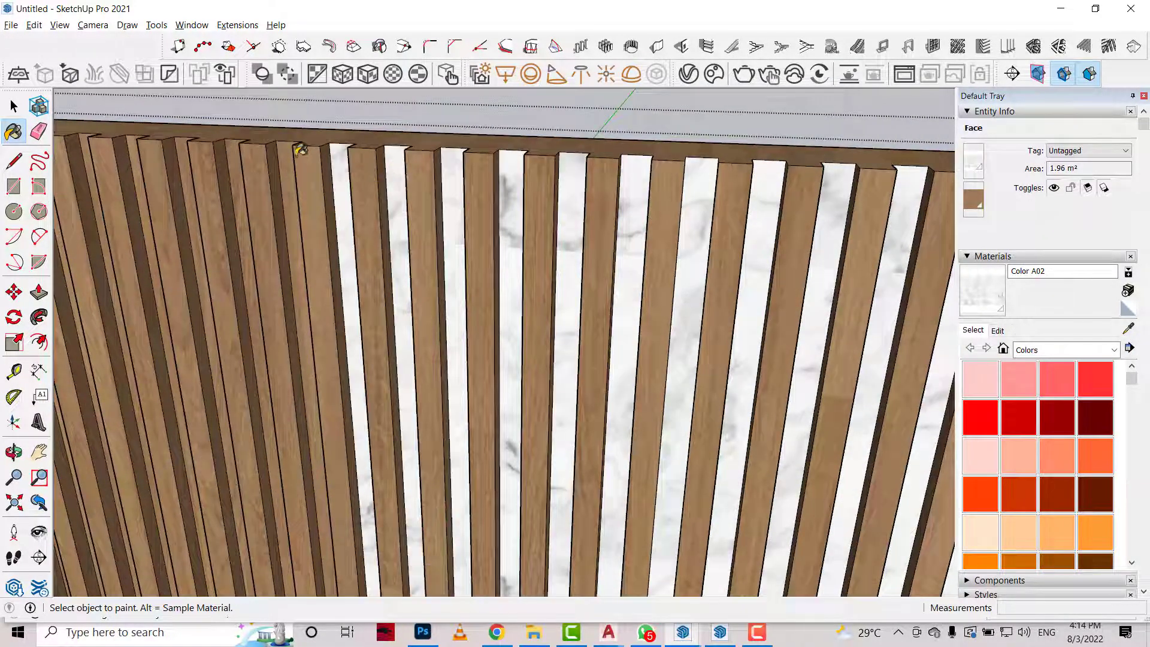
left_click(288, 150)
left_click(238, 157)
left_click(186, 150)
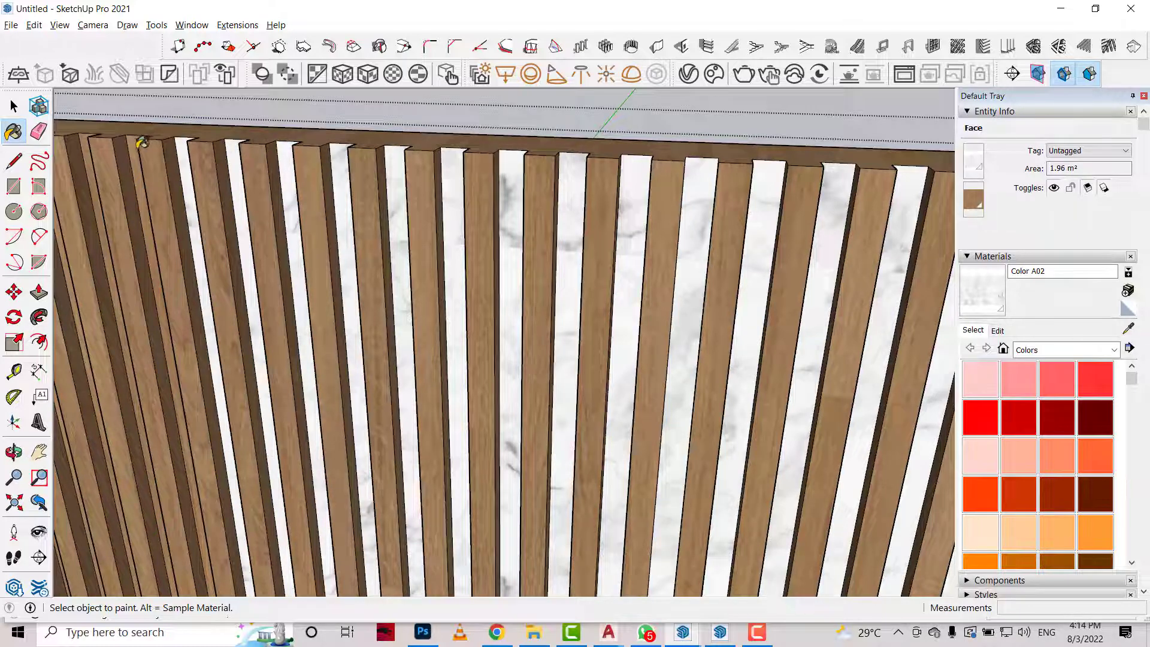
left_click(142, 144)
Paint the last three remaining wood strips between slats marble.
scroll(143, 139, "down", 2)
scroll(142, 139, "up", 2)
left_click(293, 176)
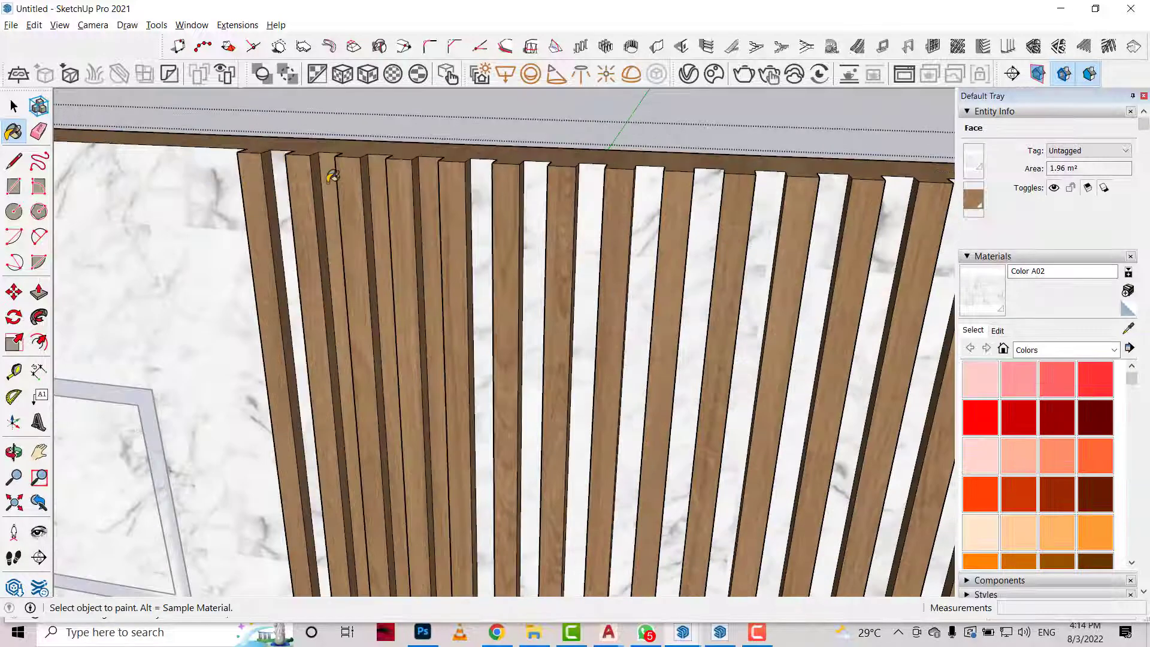
left_click(334, 176)
left_click(409, 173)
scroll(278, 123, "down", 3)
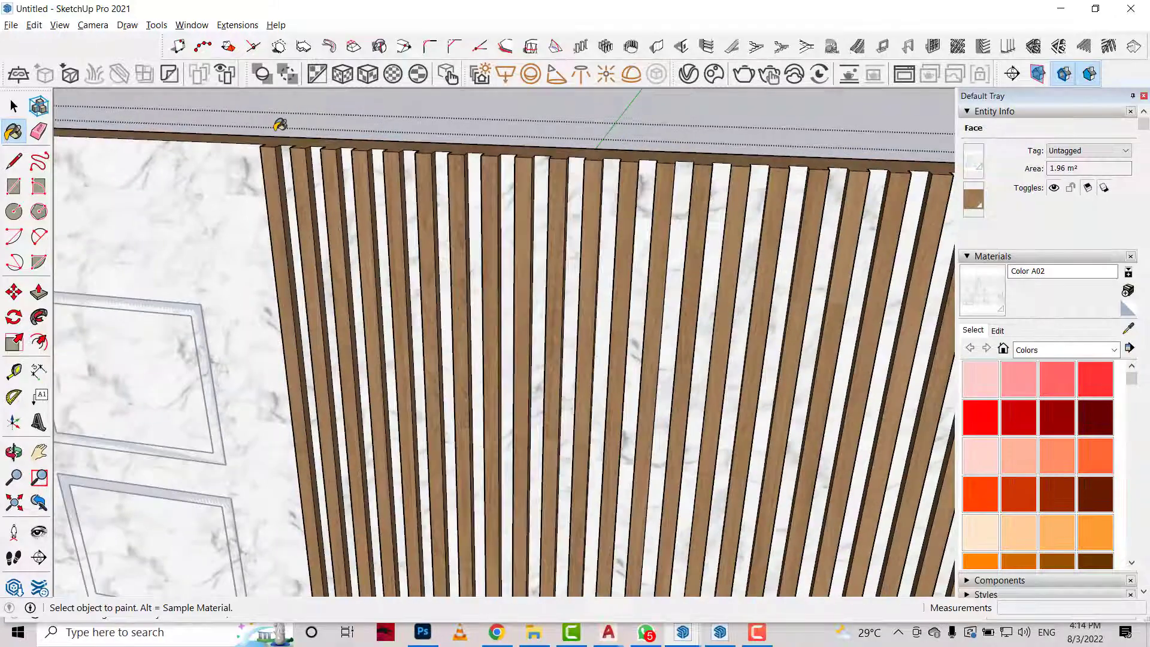
scroll(280, 124, "down", 2)
Clear the selection and orbit to a close front view of the picture frames.
left_click(14, 453)
left_click_drag(367, 313, 560, 389)
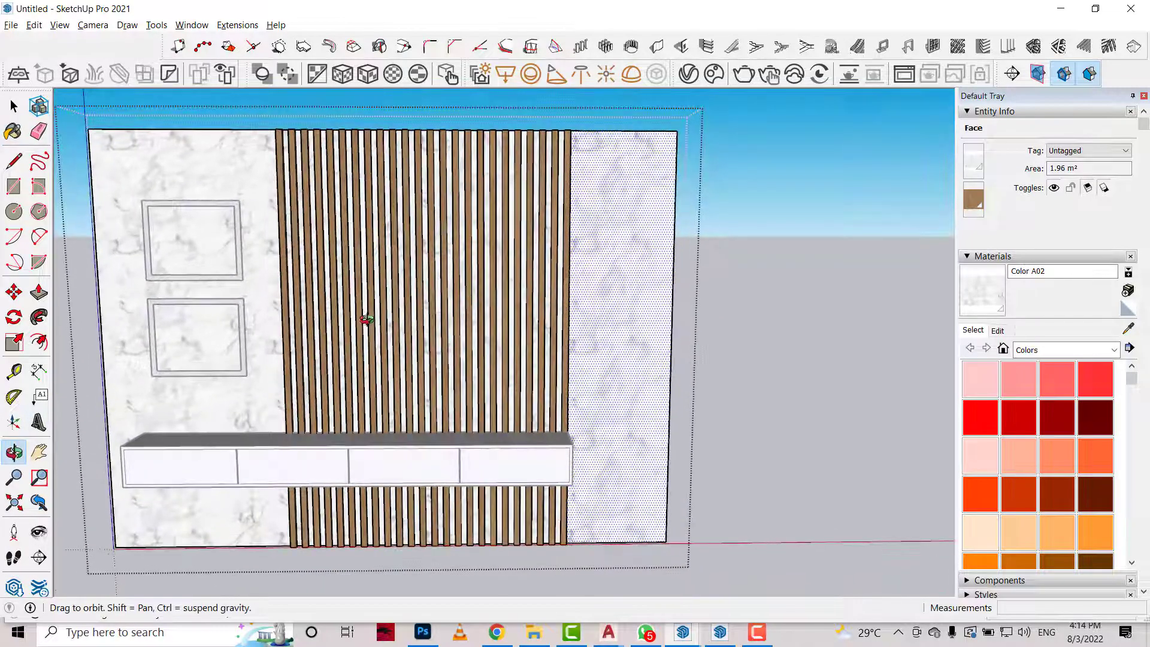
key("space")
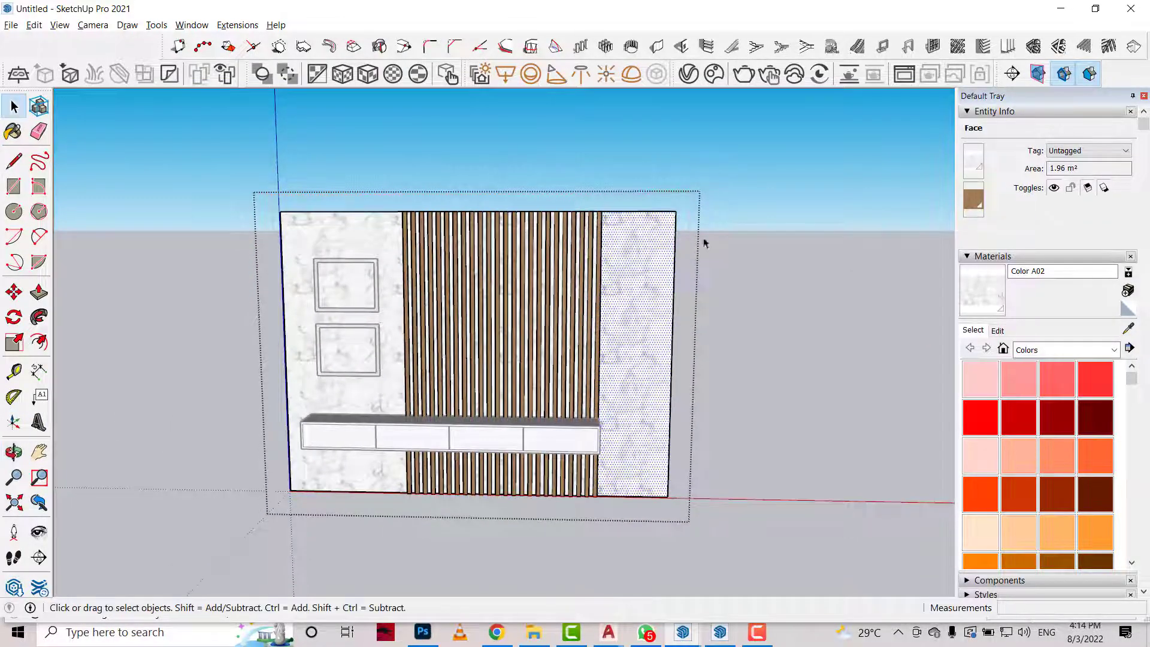
left_click(785, 247)
scroll(337, 243, "up", 3)
scroll(337, 243, "up", 2)
left_click(13, 452)
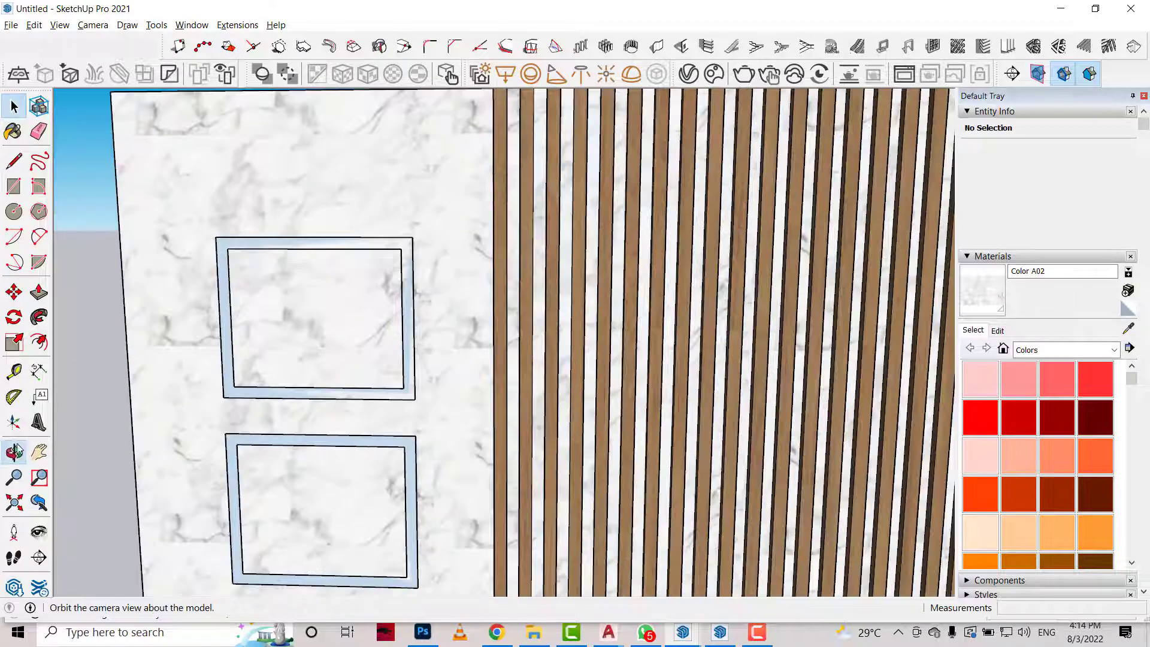
mouse_move(281, 360)
left_mouse_down()
mouse_move(350, 253)
mouse_move(298, 300)
left_mouse_up()
scroll(350, 253, "up", 3)
Push/pull the upper frame ring a tiny distance off the wall, then open the V-Ray library.
key("p")
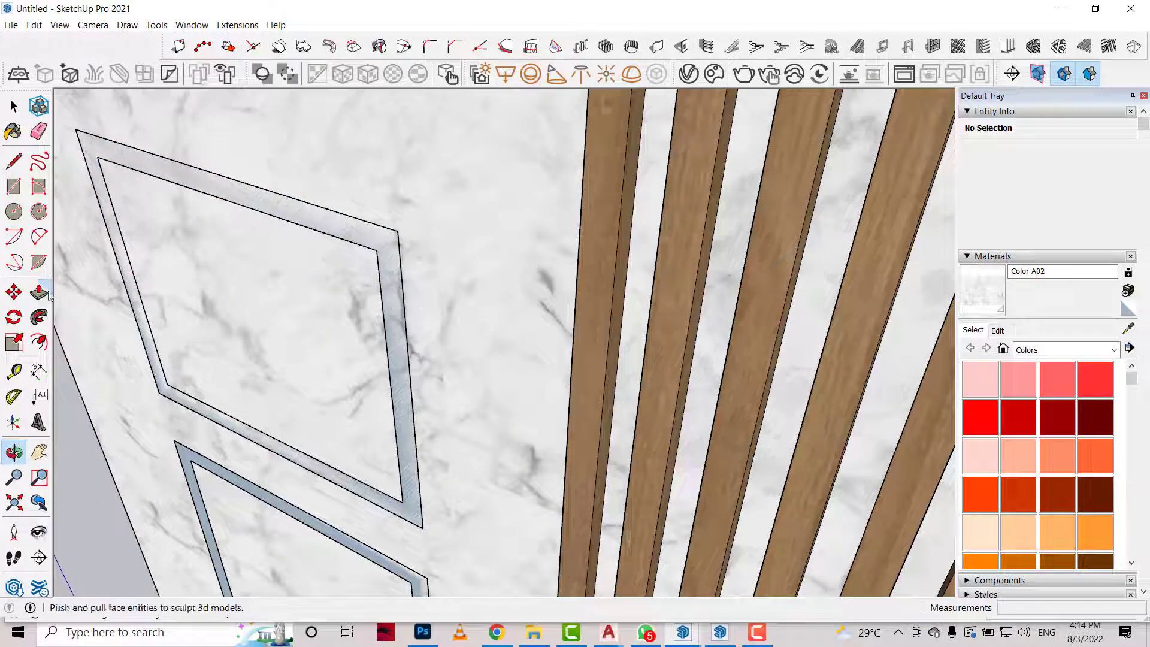
key("space")
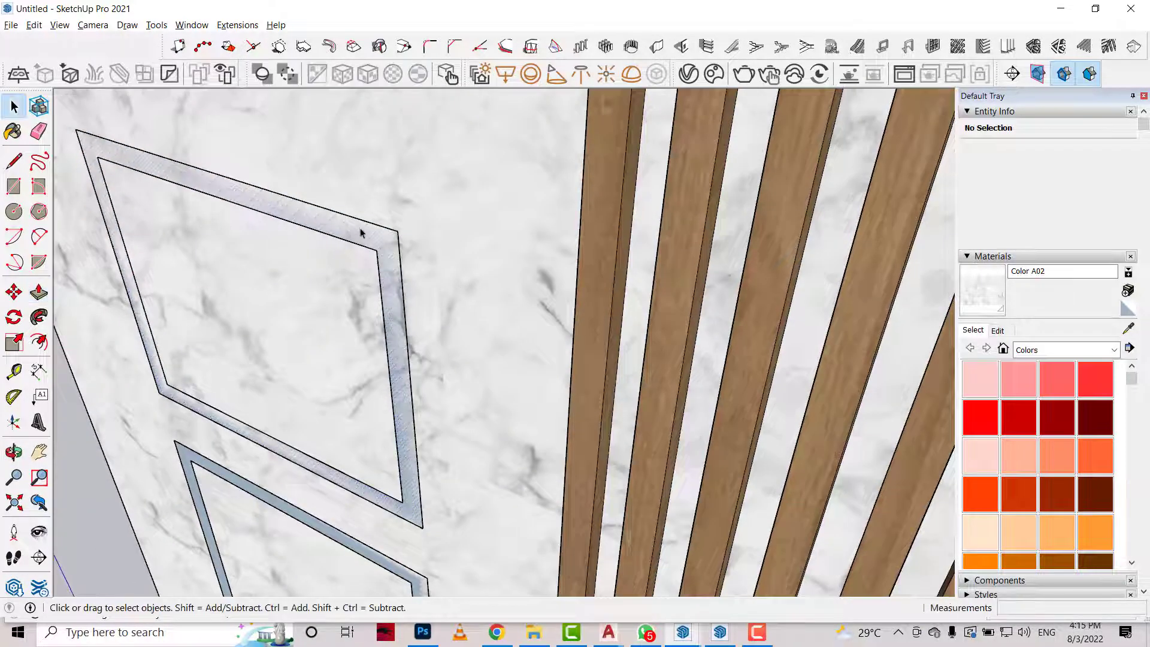
double_click(365, 236)
left_click(38, 291)
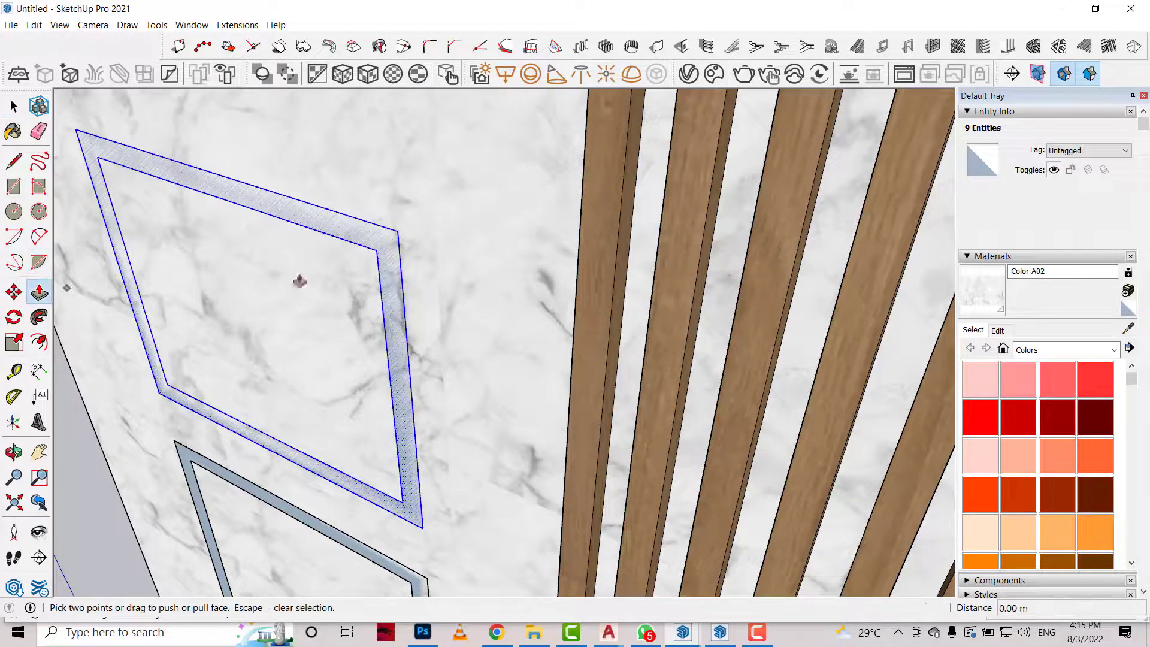
left_click_drag(388, 245, 381, 262)
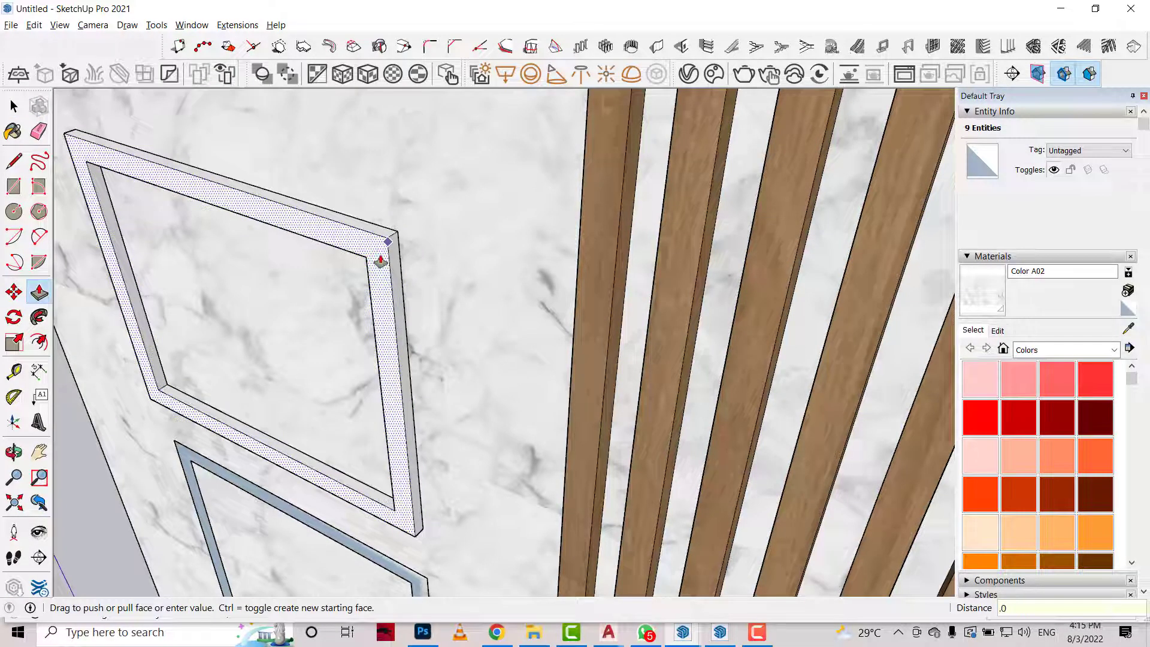
type("01")
key("Return")
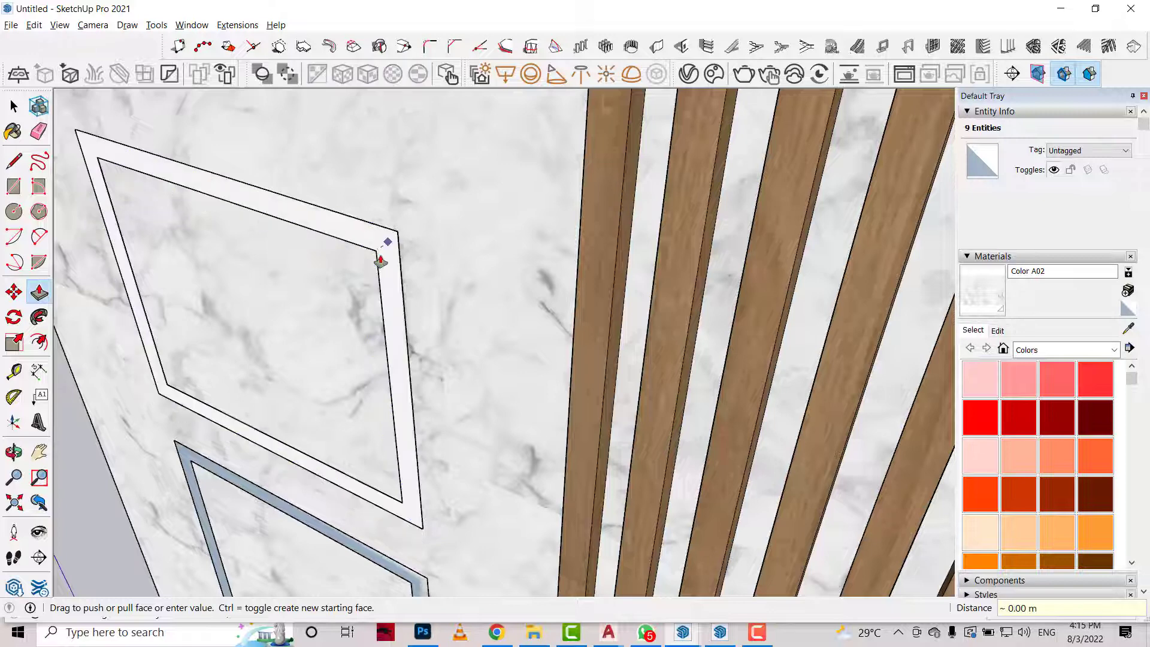
scroll(464, 215, "down", 2)
left_click(426, 461)
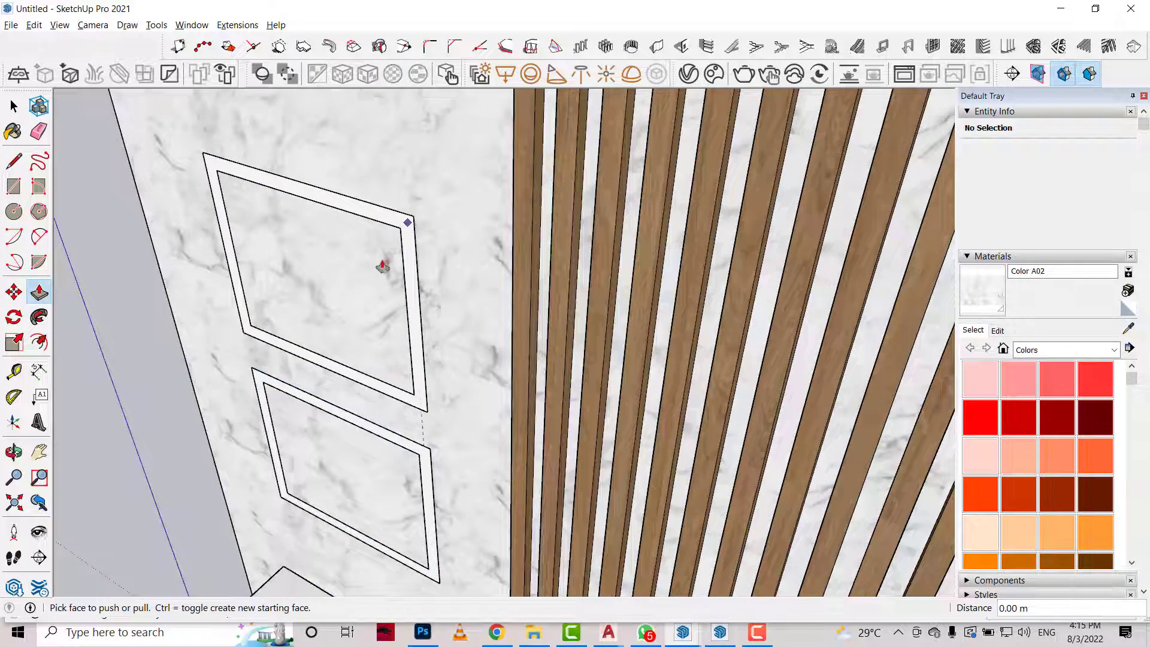
left_click(689, 74)
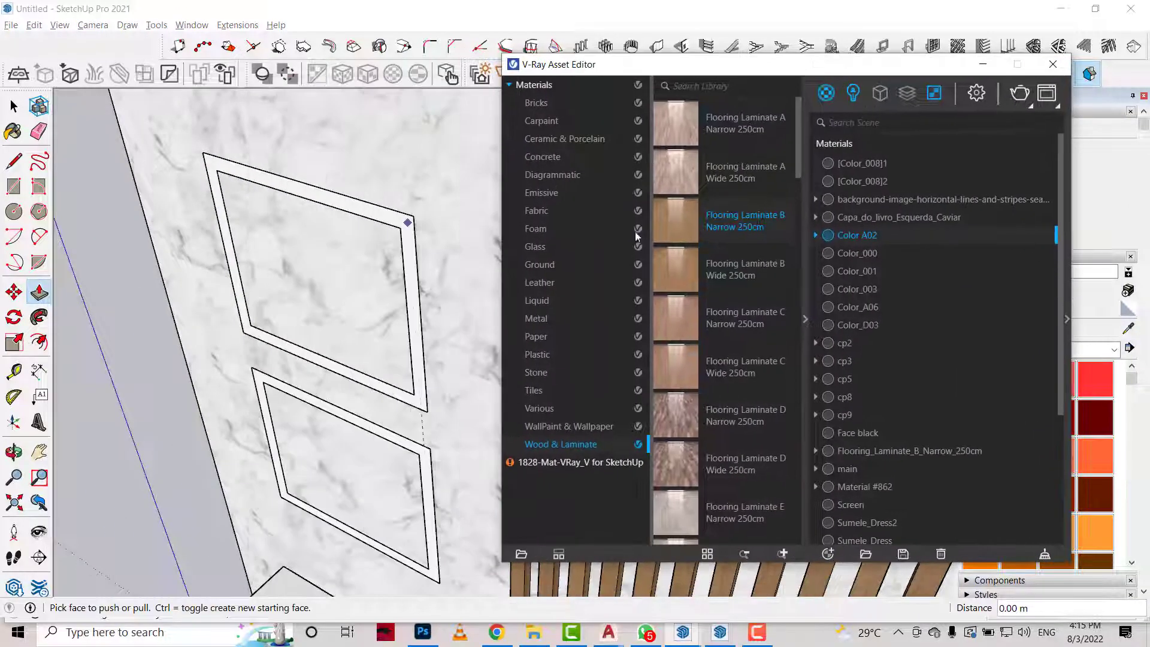
Select the upper picture frame and apply the V-Ray metal Gold 24k to it.
left_click(545, 319)
scroll(720, 285, "down", 2)
scroll(720, 285, "down", 2)
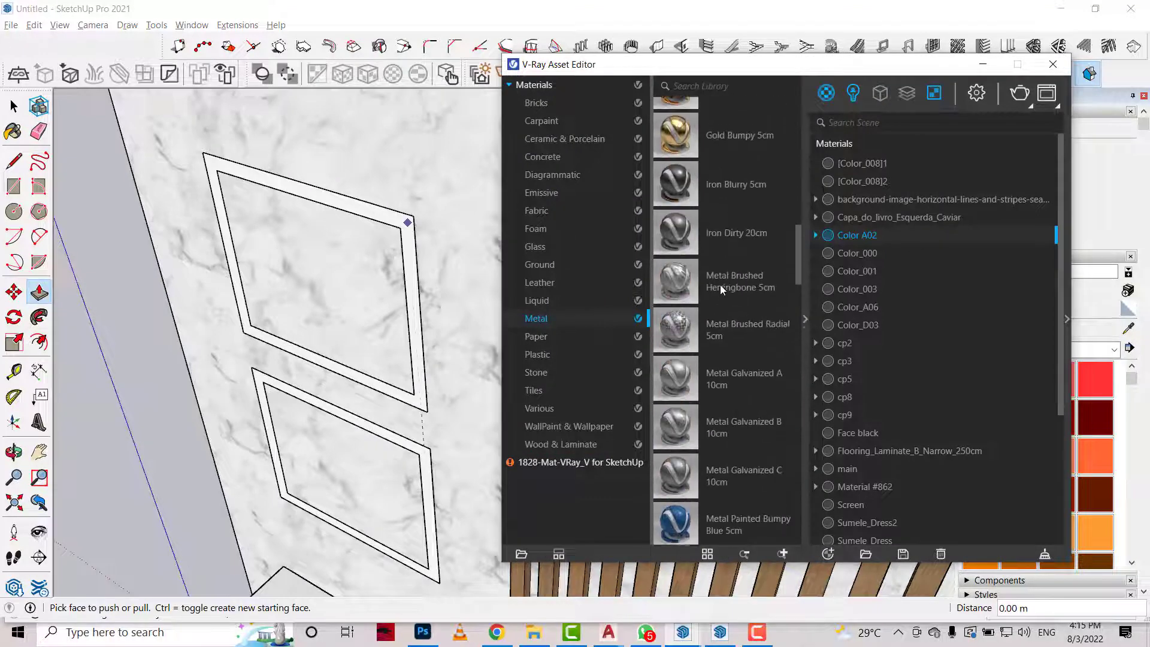
scroll(720, 285, "down", 2)
scroll(727, 264, "up", 1)
scroll(719, 212, "up", 2)
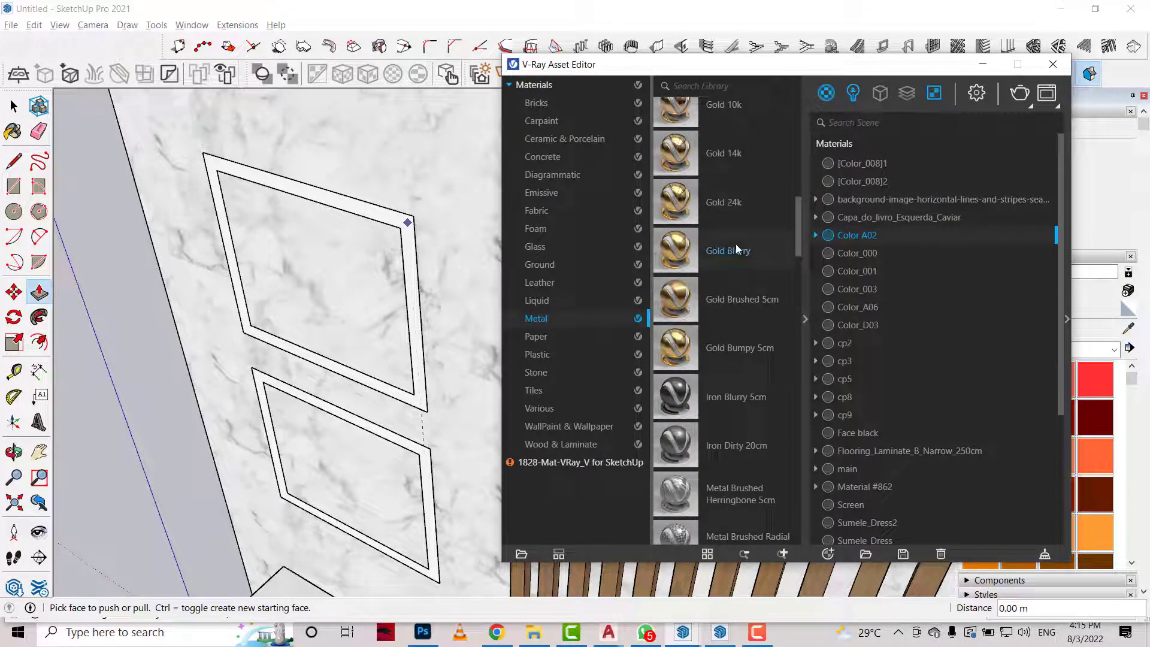
key("space")
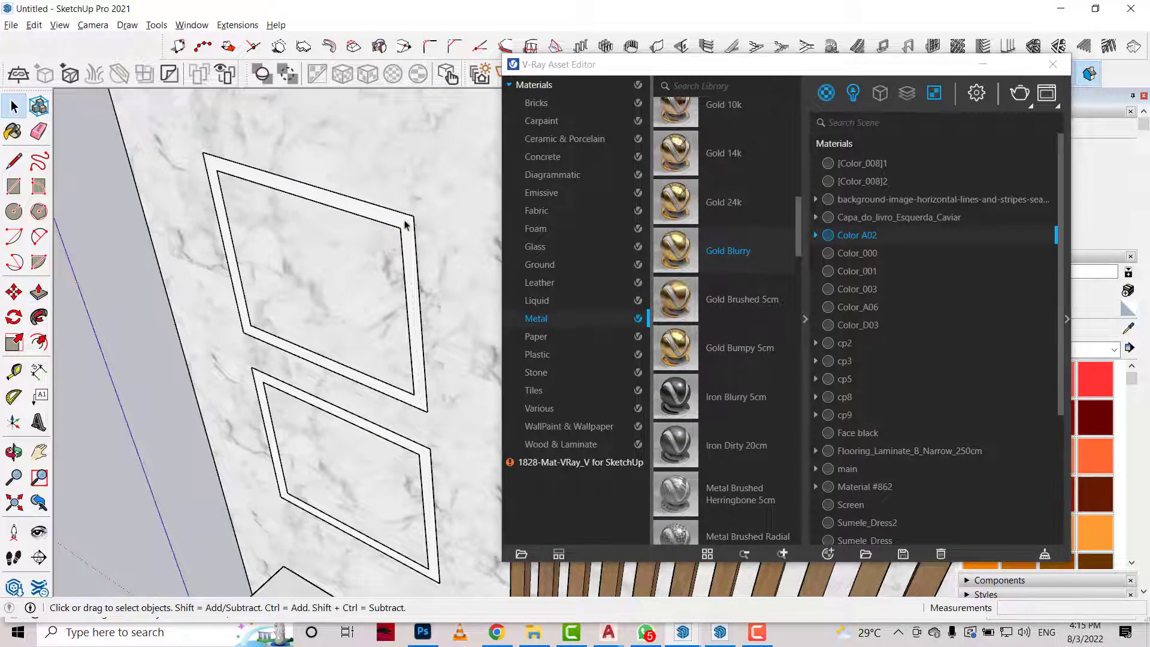
left_click(405, 225)
double_click(406, 224)
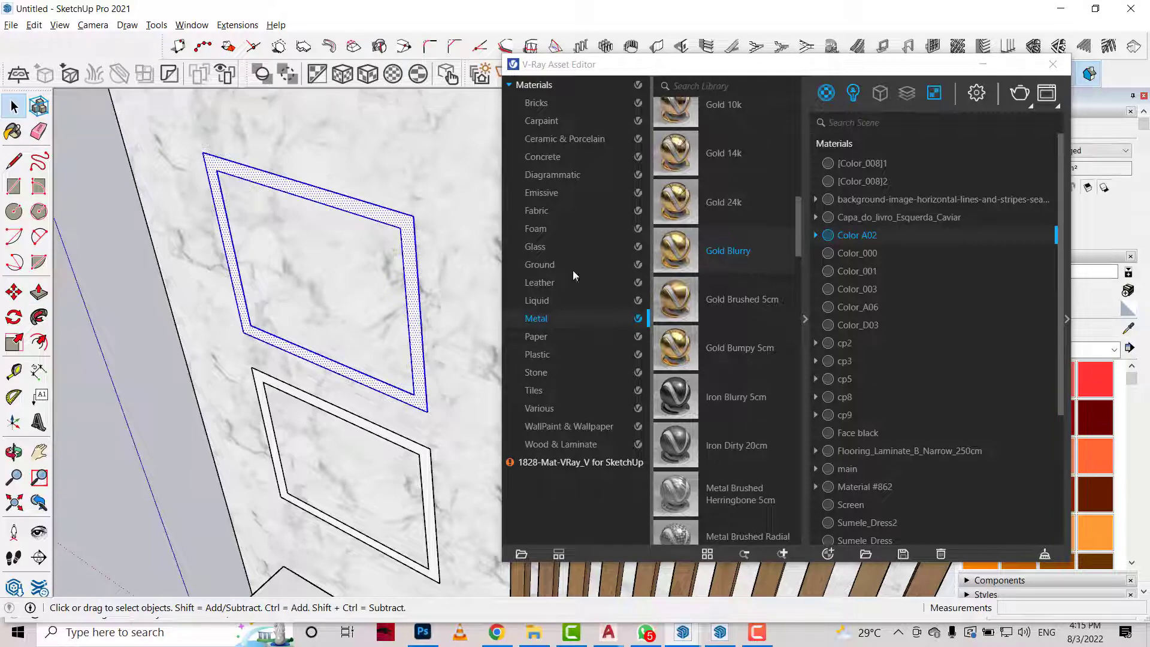
right_click(742, 209)
left_click(760, 235)
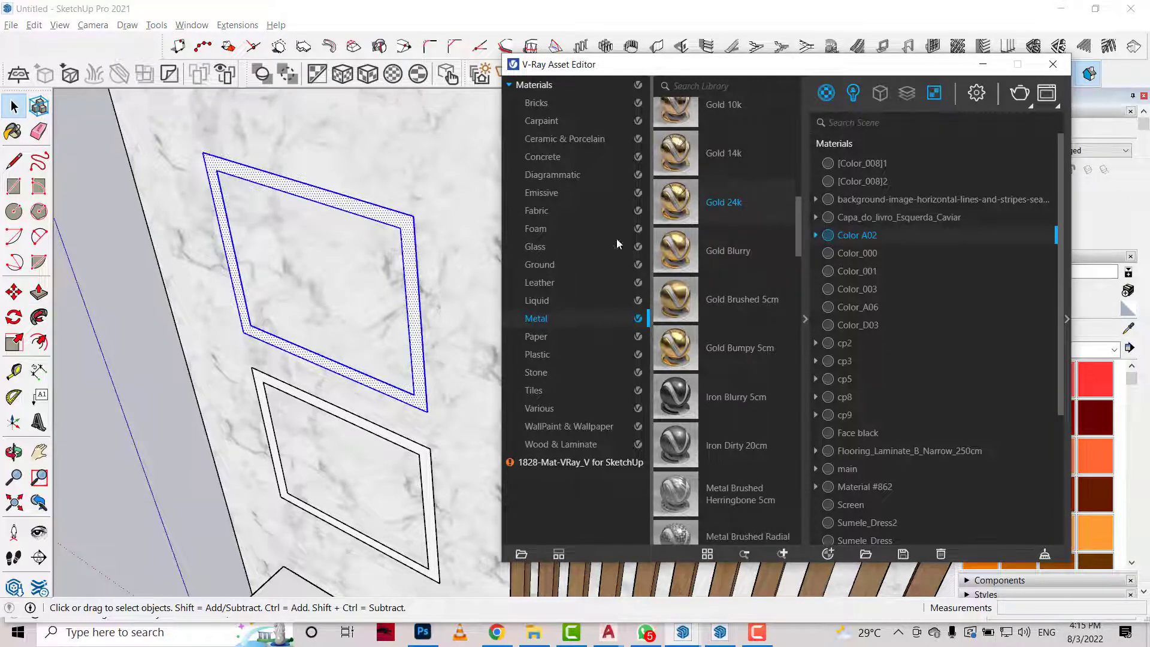
Sample the gold from the upper frame and paint the lower picture frame gold.
left_click(982, 64)
scroll(479, 239, "down", 2)
key("b")
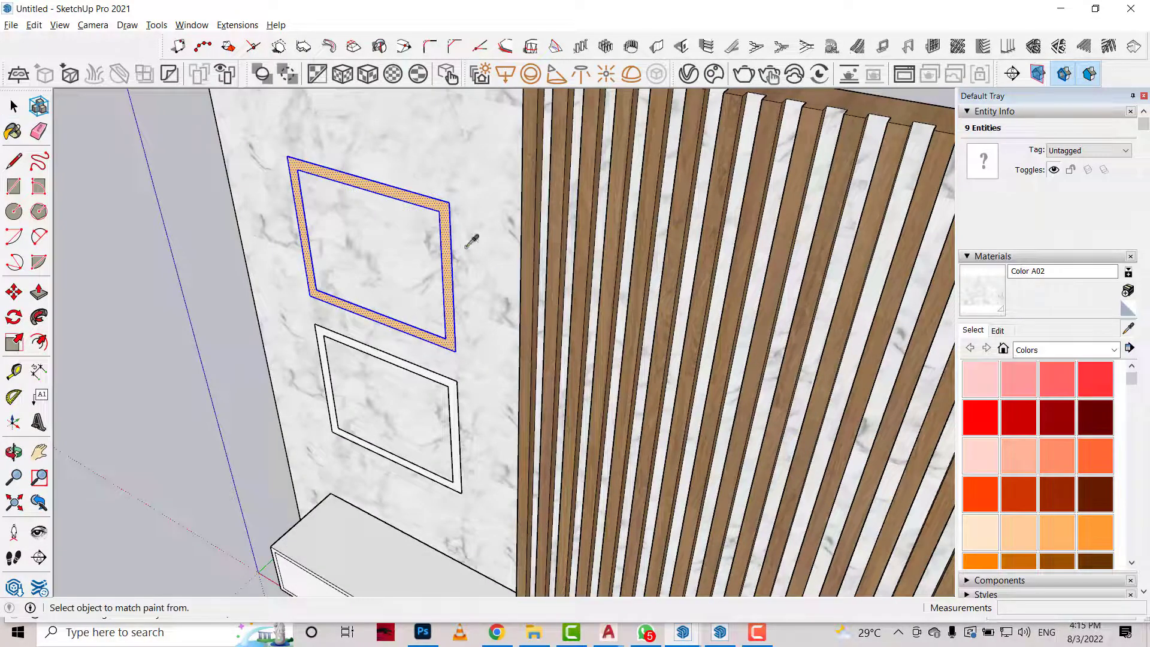
left_click(446, 231, "alt")
scroll(455, 359, "up", 2)
left_click(461, 380)
scroll(359, 287, "down", 3)
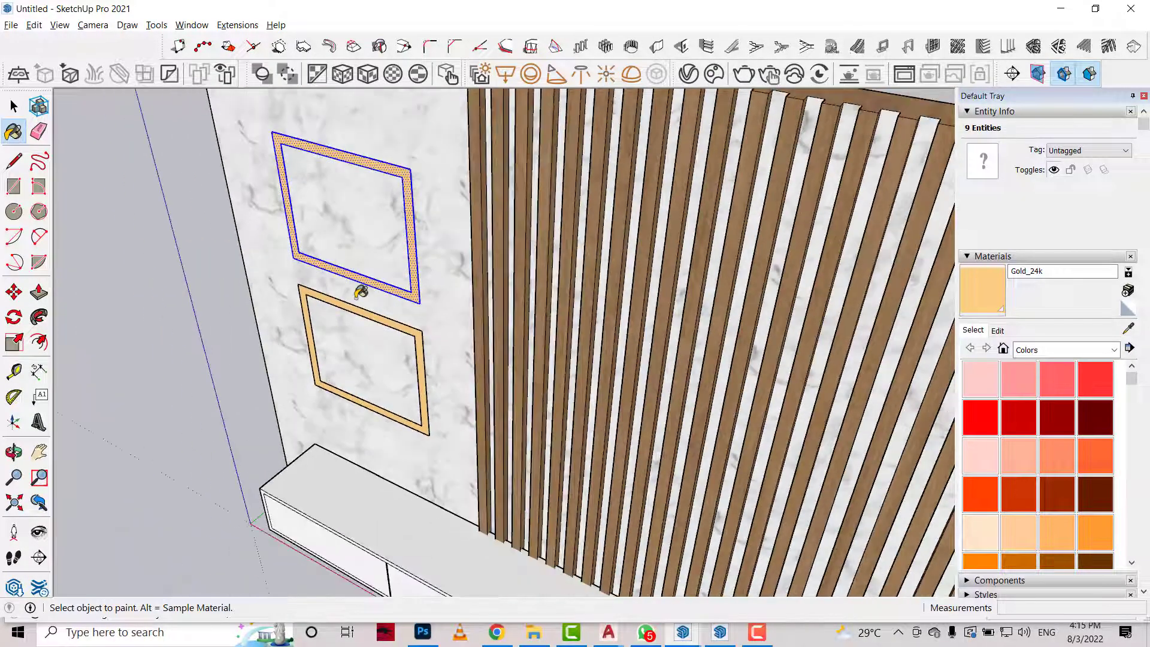
scroll(359, 287, "down", 2)
Orbit to a frontal view of the whole wall and sample the marble Color A02 material.
left_click(13, 451)
left_click_drag(335, 420, 479, 247)
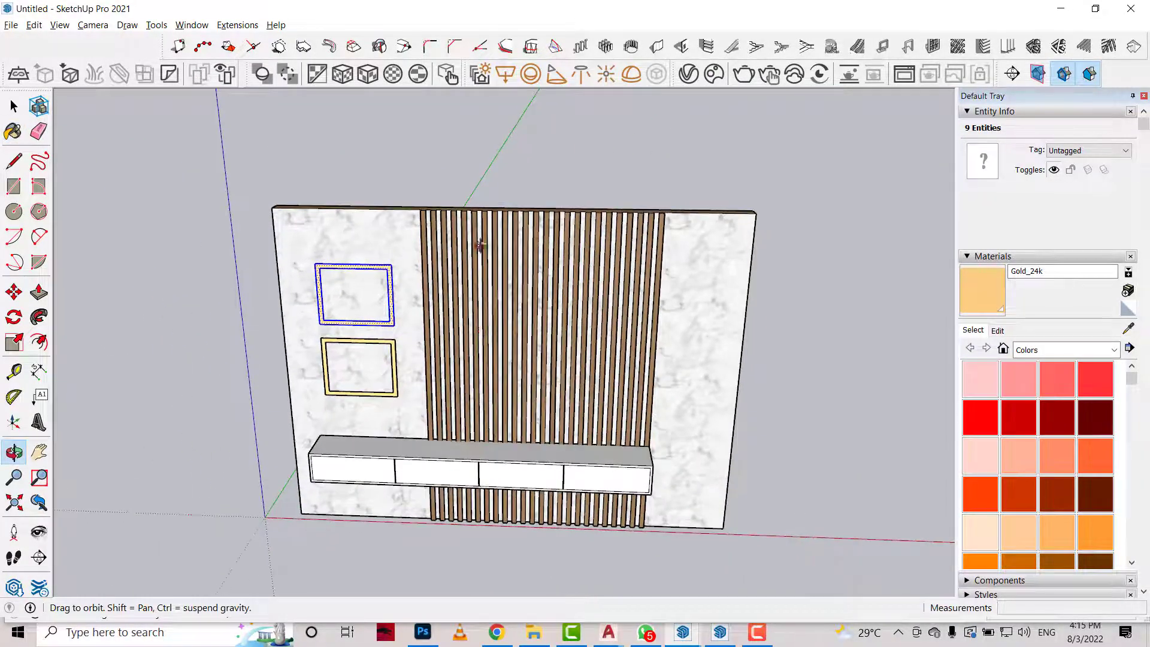
left_click(14, 108)
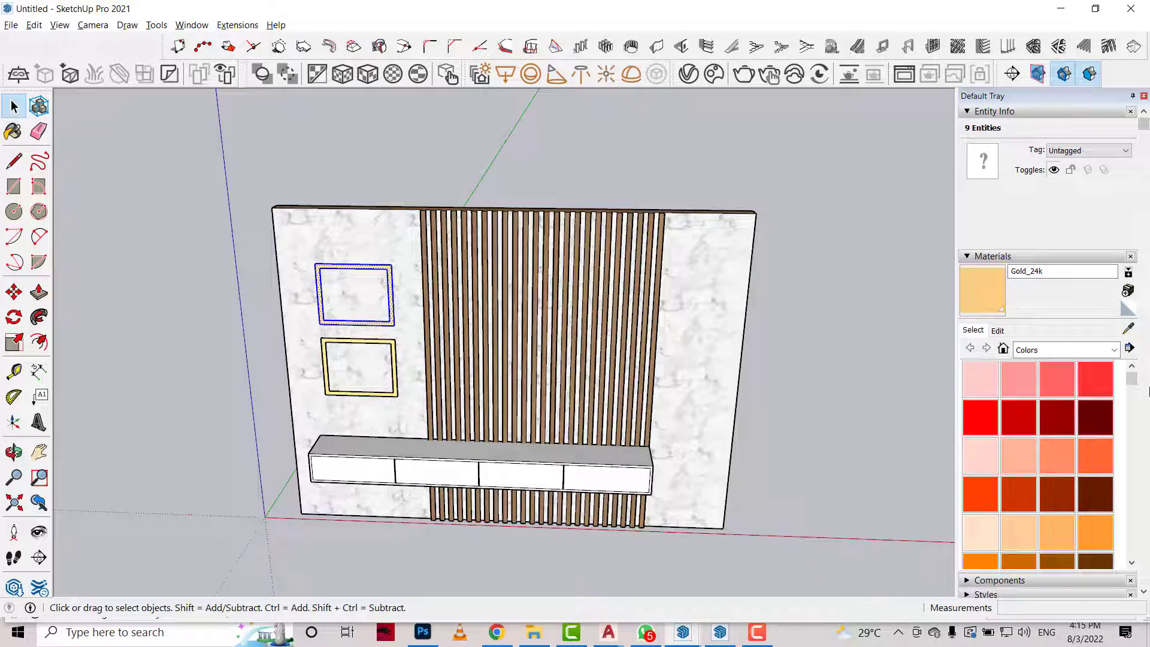
left_click(1128, 329)
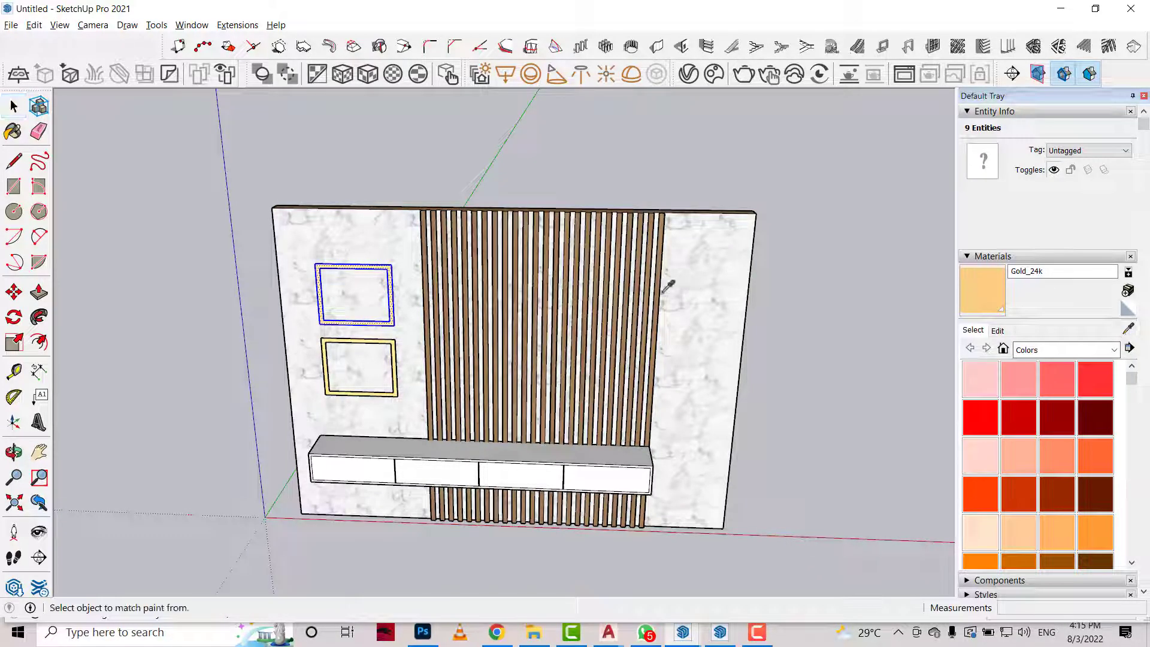
left_click(719, 264)
Give Color A02 a light-grey reflection with reflection glossiness 0.9.
left_click(689, 75)
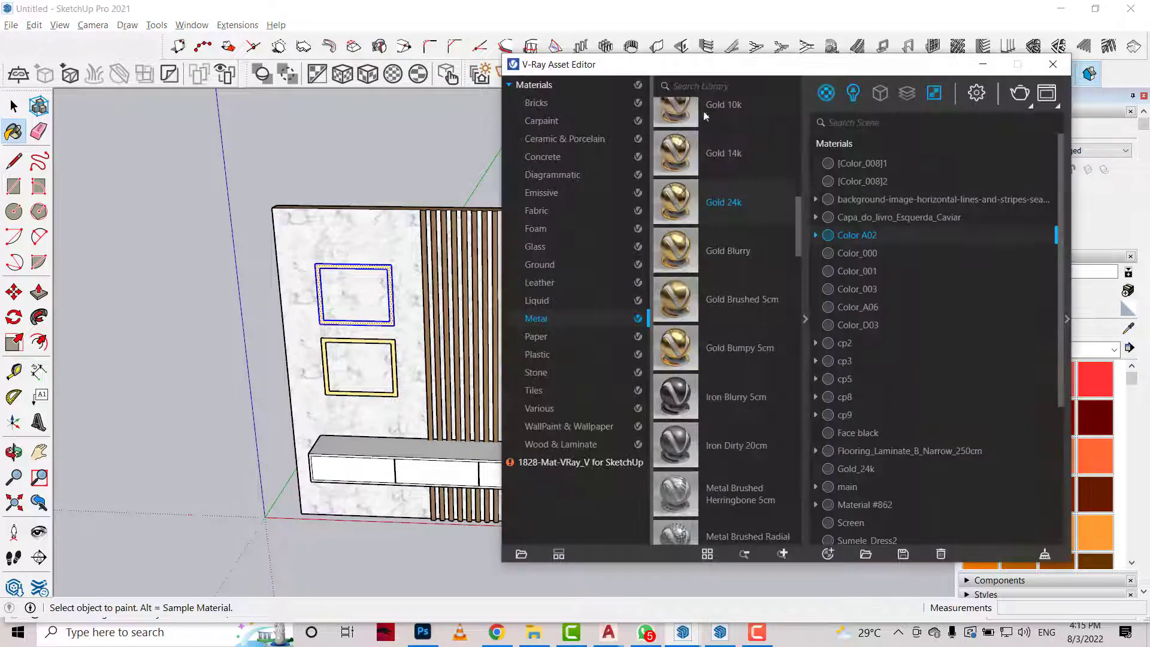
left_click_drag(778, 64, 355, 64)
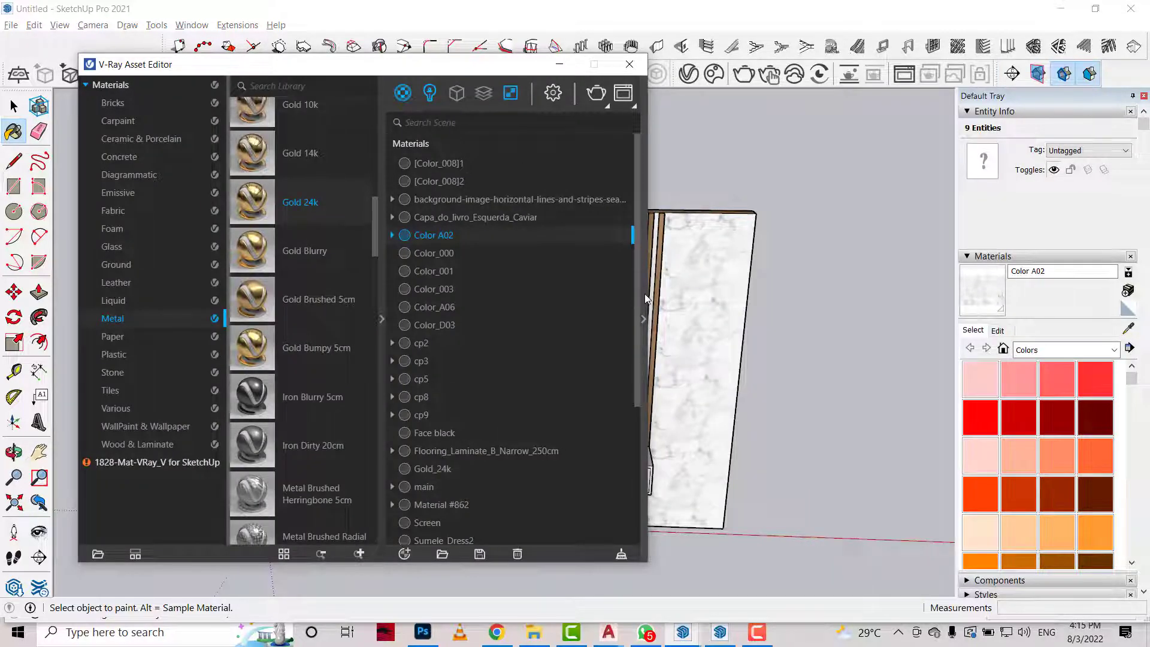
left_click(645, 298)
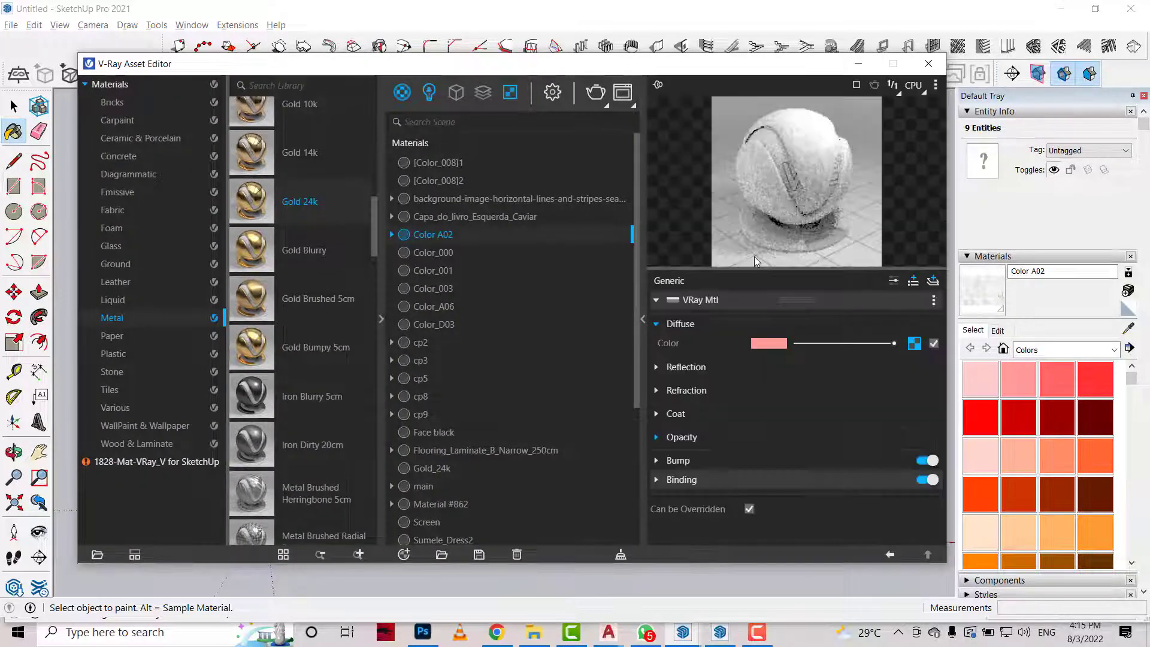
left_click(806, 367)
left_click(863, 387)
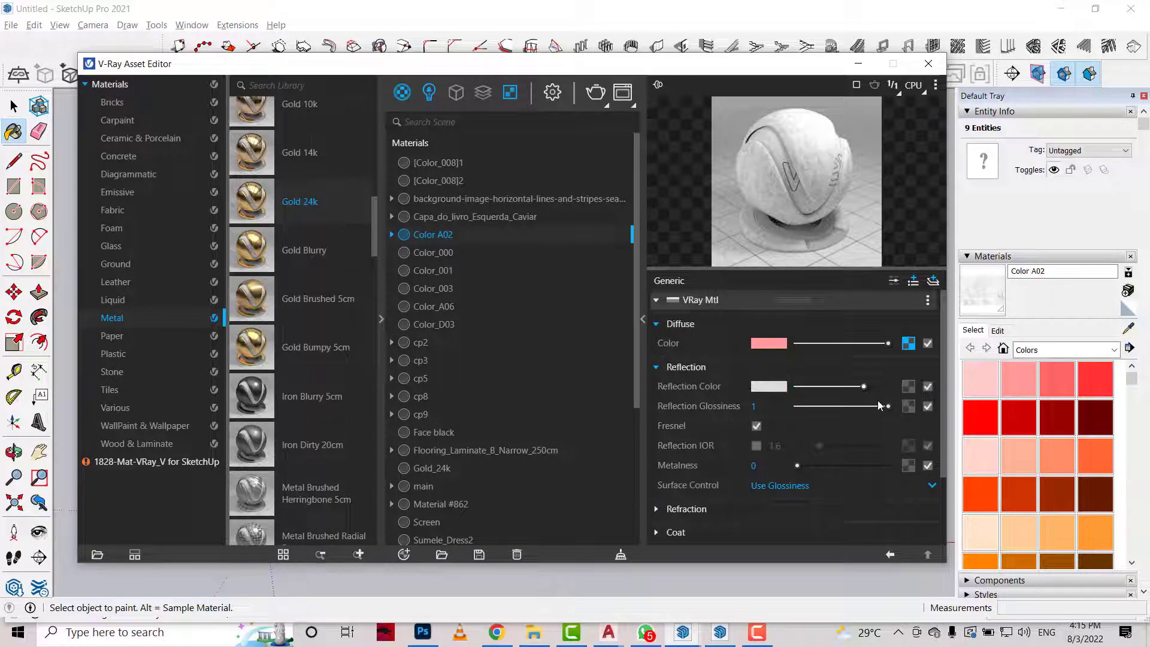
left_click(884, 407)
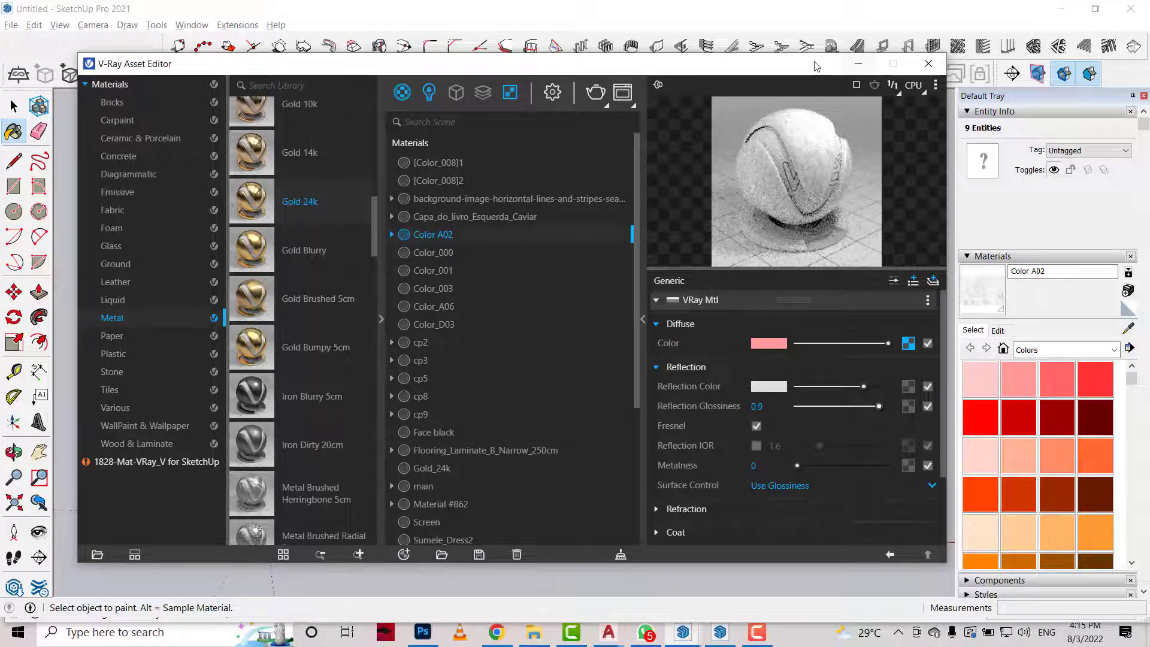
left_click_drag(779, 64, 367, 143)
Sample the wooden slat material to inspect it, then close the V-Ray editor.
left_click(1129, 330)
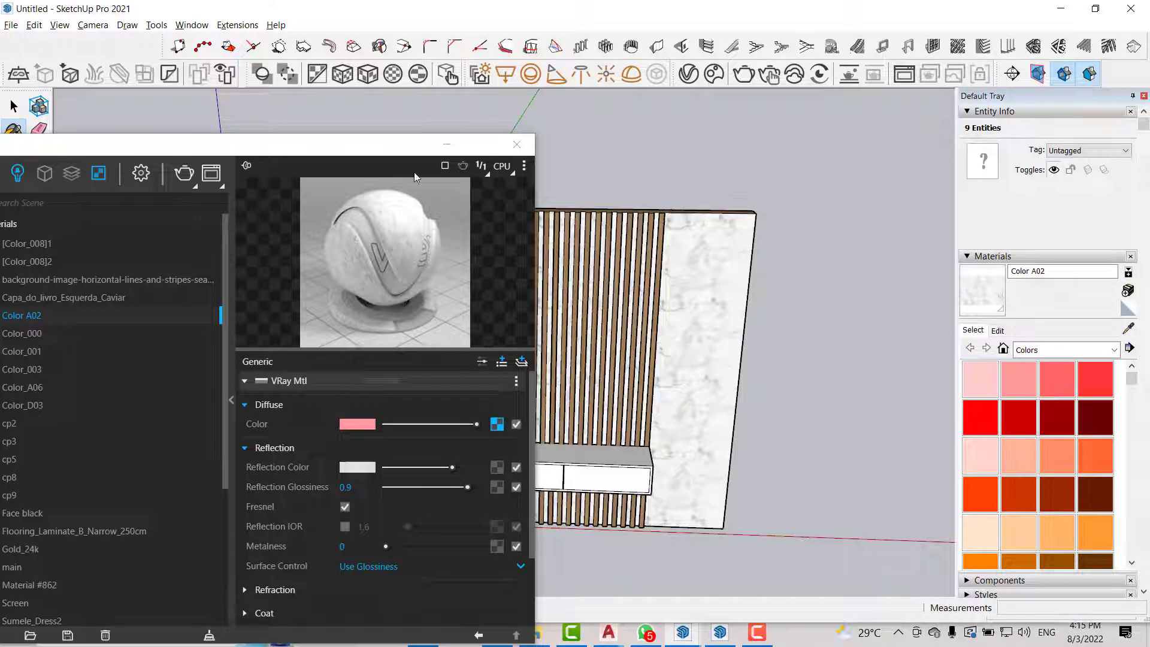
left_click_drag(298, 150, 320, 53)
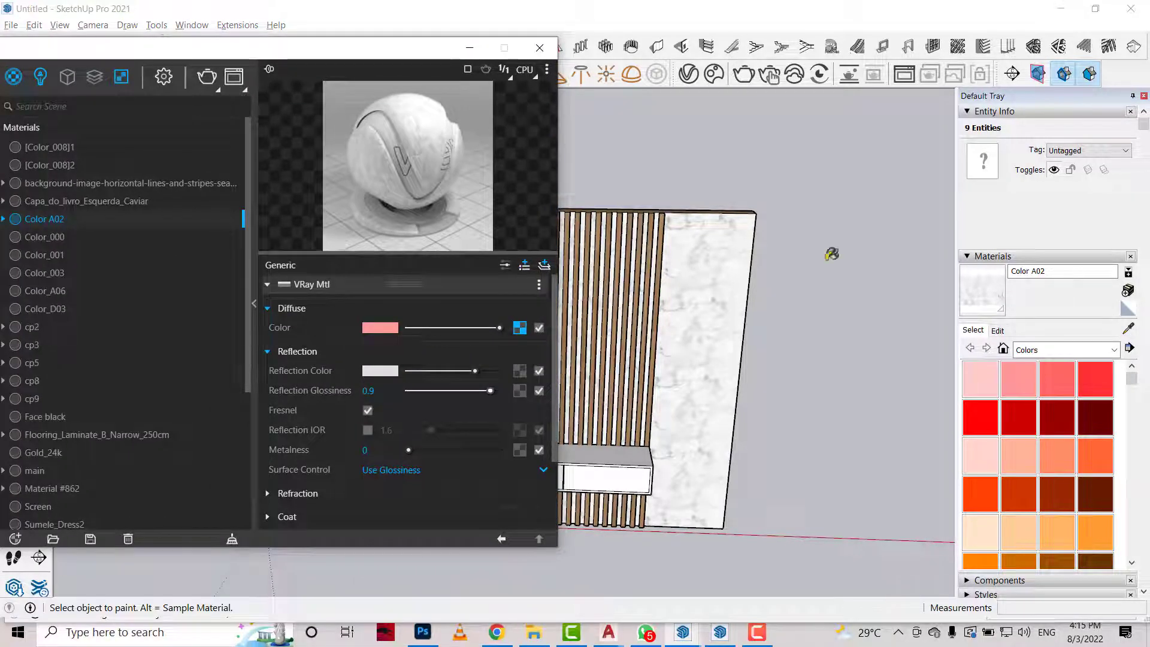
left_click(1128, 328)
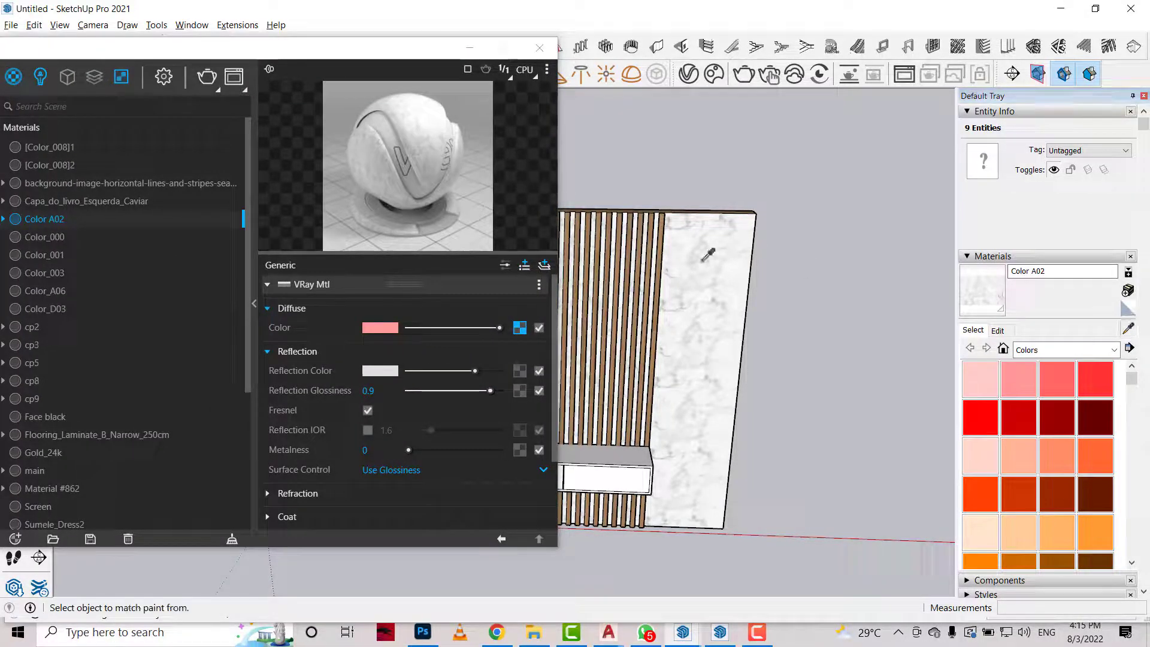
left_click(632, 402)
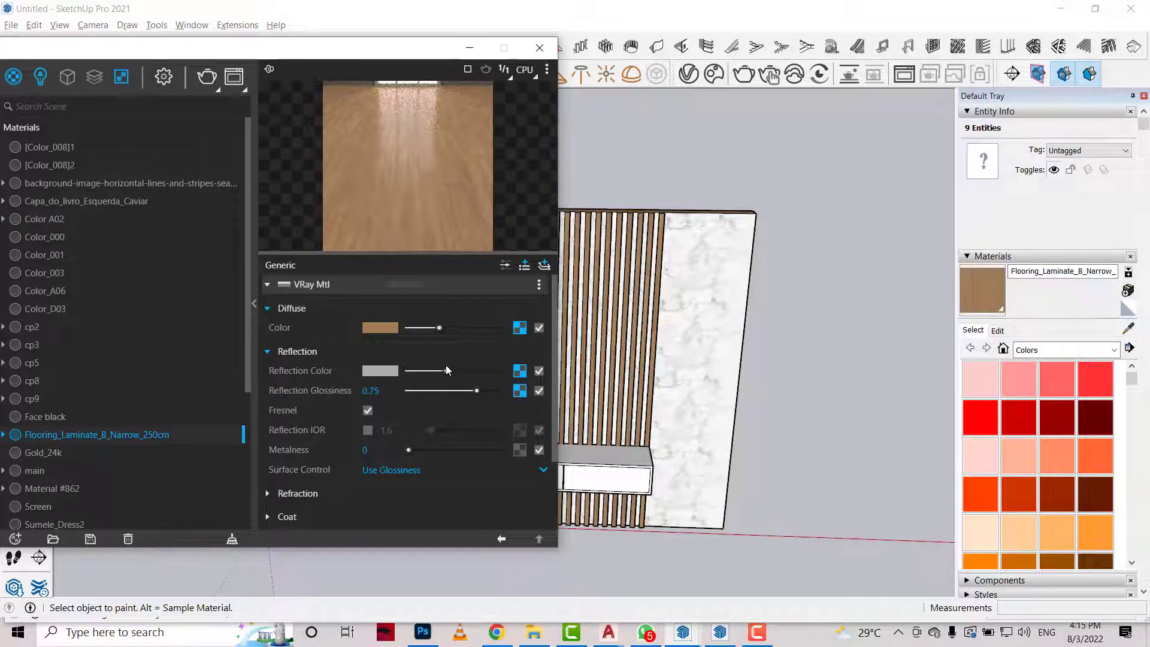
left_click(470, 48)
scroll(559, 342, "up", 2)
Open the cabinet group for editing and select all of its contents.
scroll(479, 419, "up", 2)
key("space")
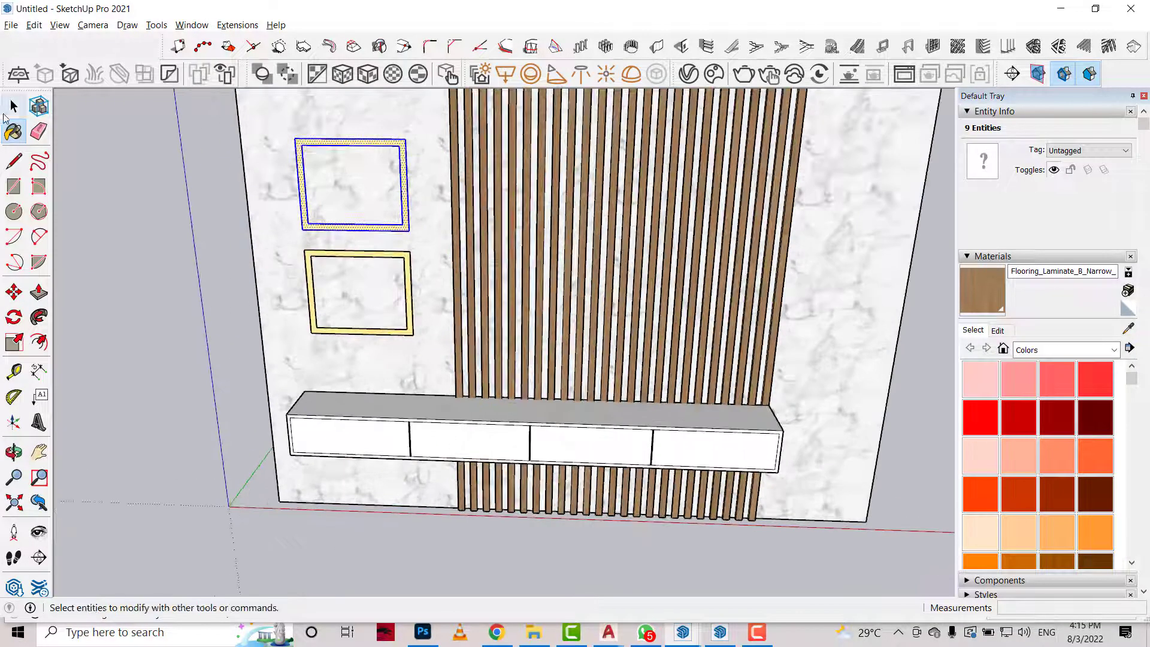
scroll(554, 402, "up", 3)
scroll(553, 402, "up", 1)
double_click(553, 403)
triple_click(638, 427)
Paint the selected cabinet parts with the light-grey Color_001 material.
scroll(1012, 443, "down", 5)
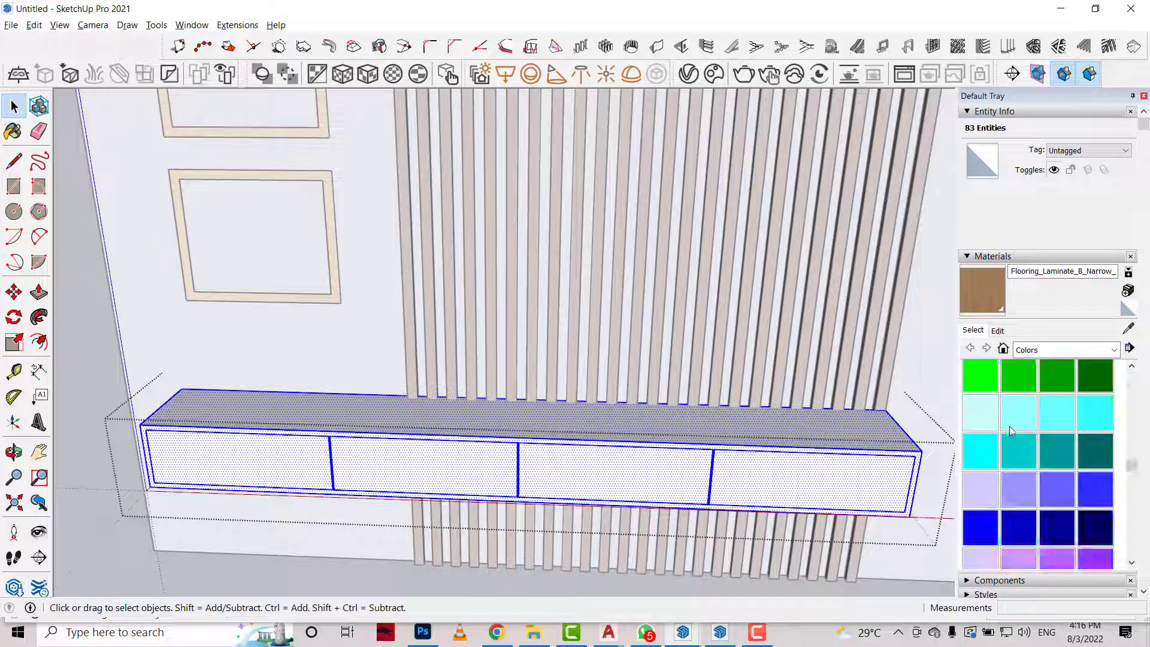
scroll(1011, 448, "down", 5)
left_click(994, 437)
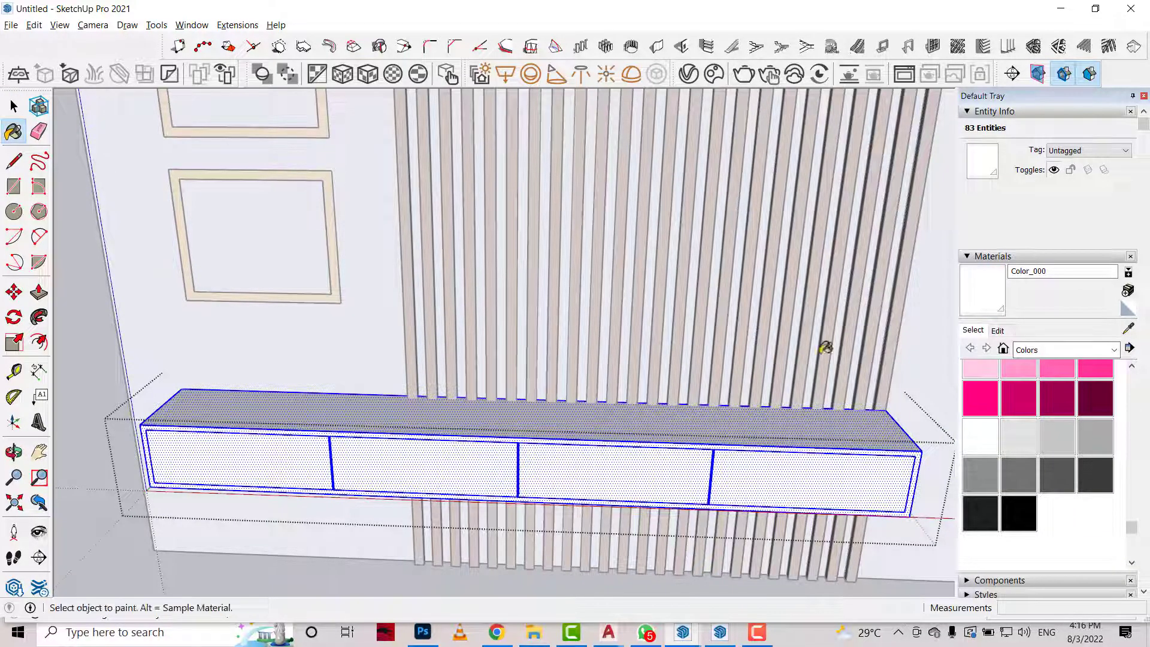
left_click(688, 73)
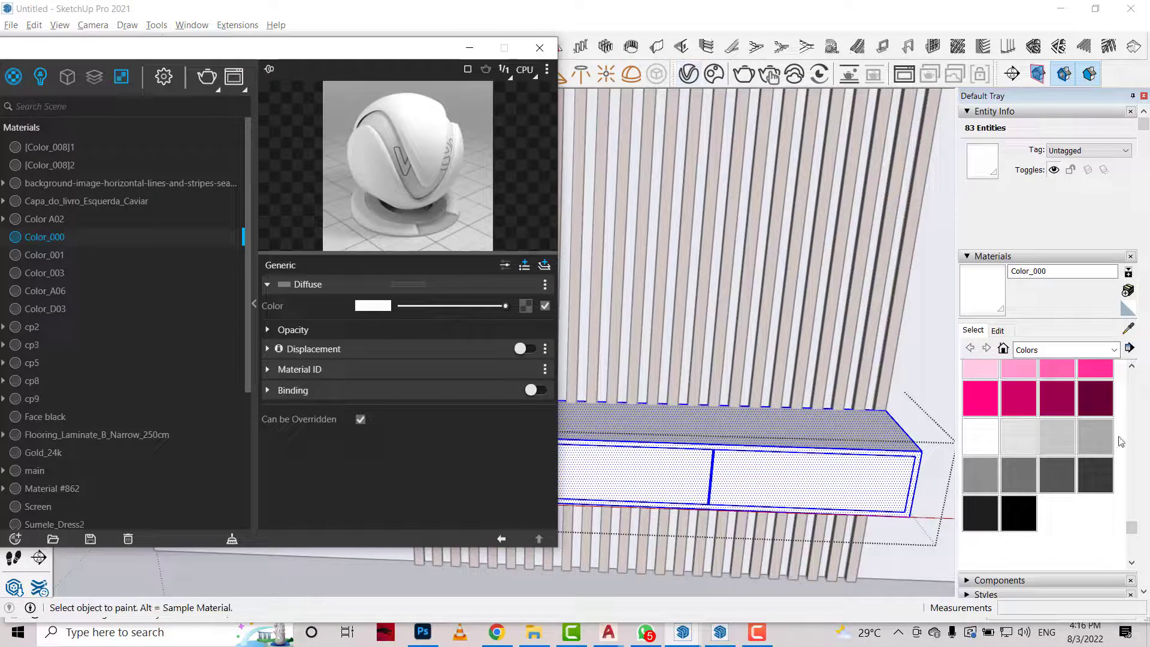
left_click(1029, 431)
left_click(837, 453)
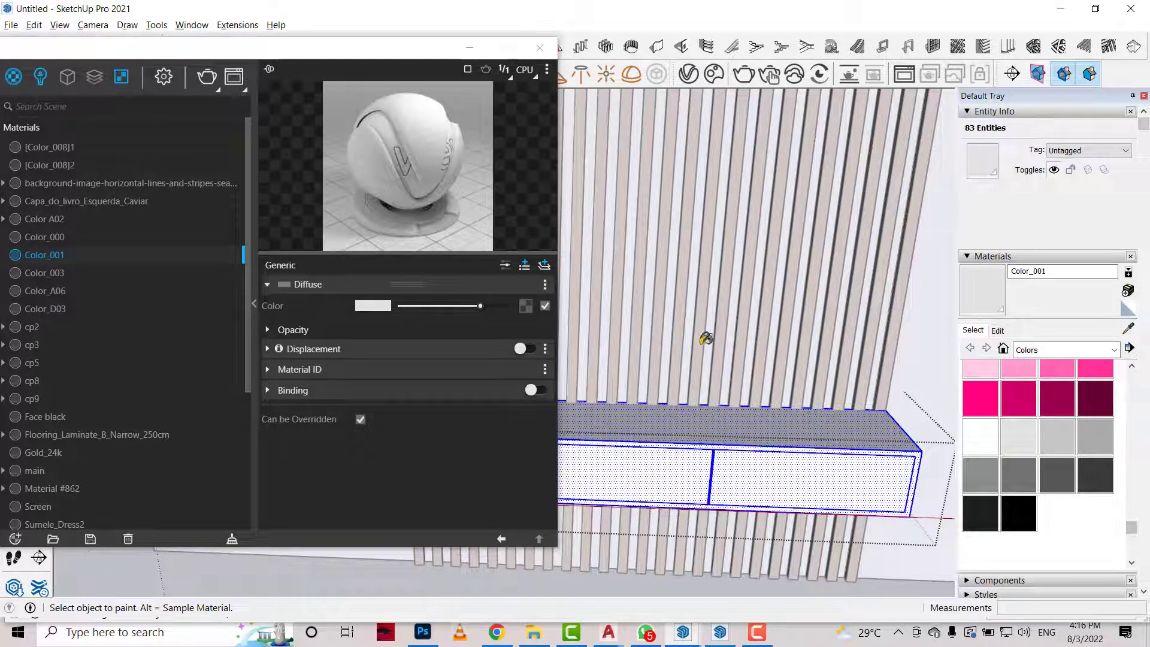
Set the material editor aside and leave the cabinet group with nothing selected.
left_click_drag(300, 51, 357, 49)
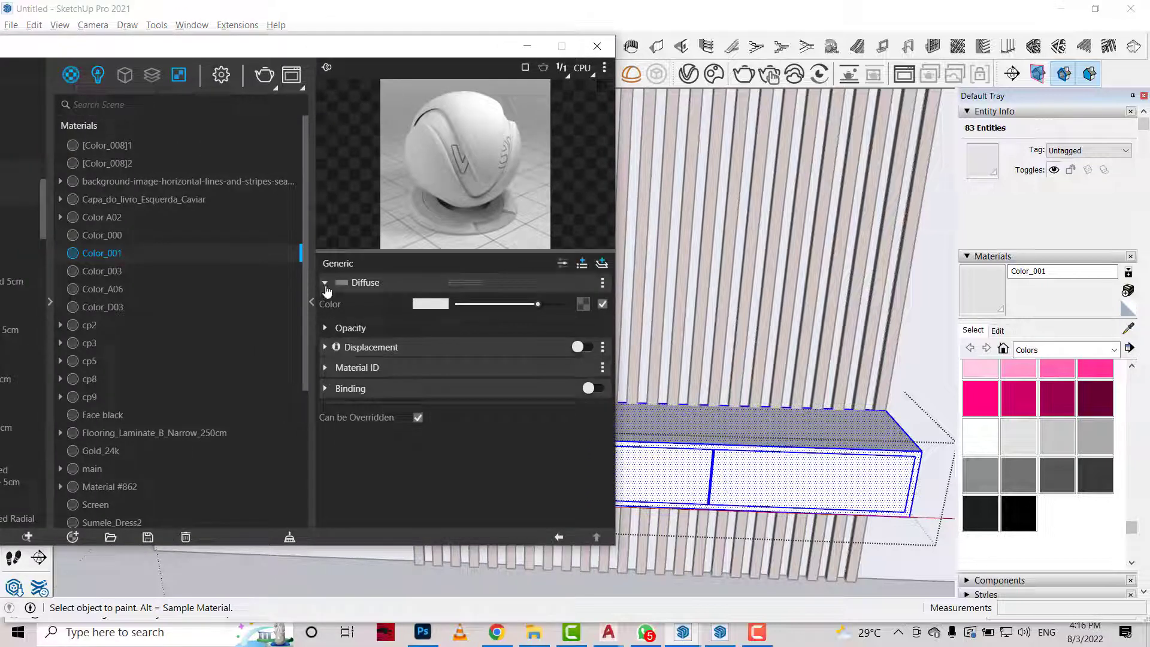
left_click(527, 46)
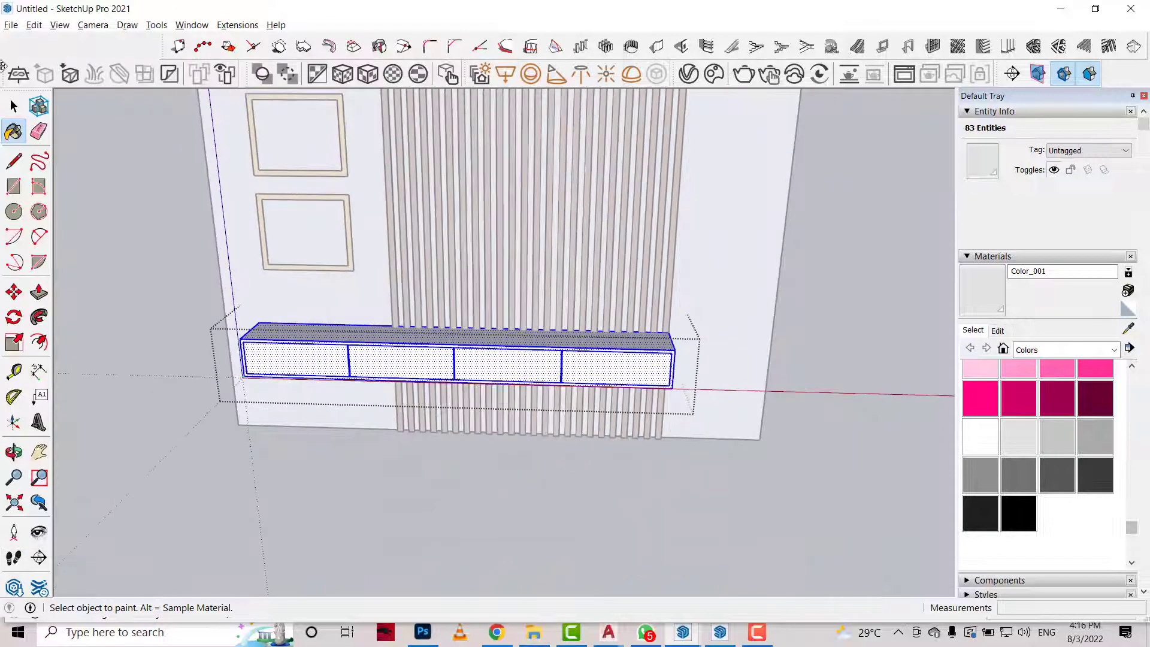
key("space")
key("Escape")
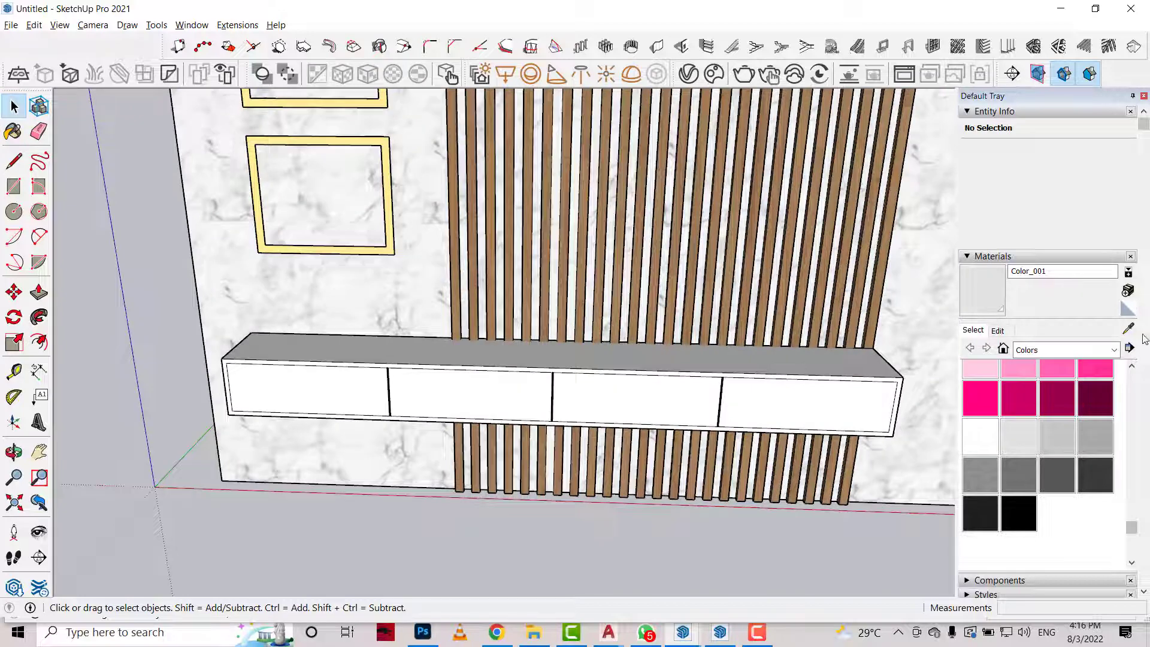
Switch to the Paint Bucket and bring up the V-Ray material editor.
key("b")
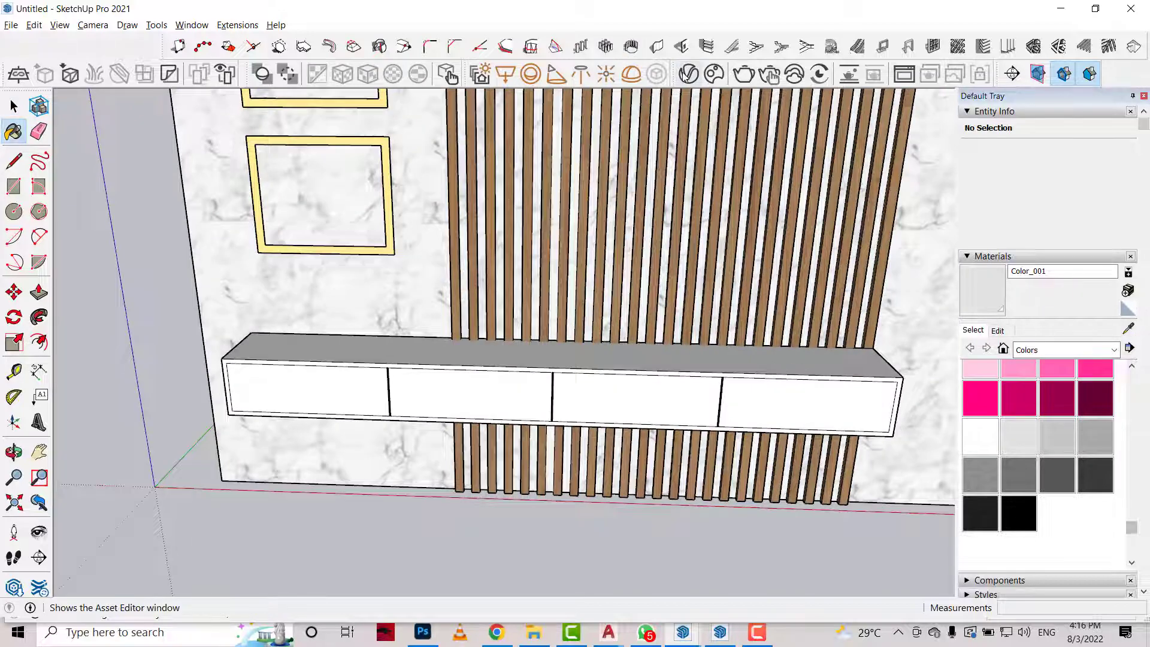
left_click(686, 74)
scroll(440, 327, "down", 3)
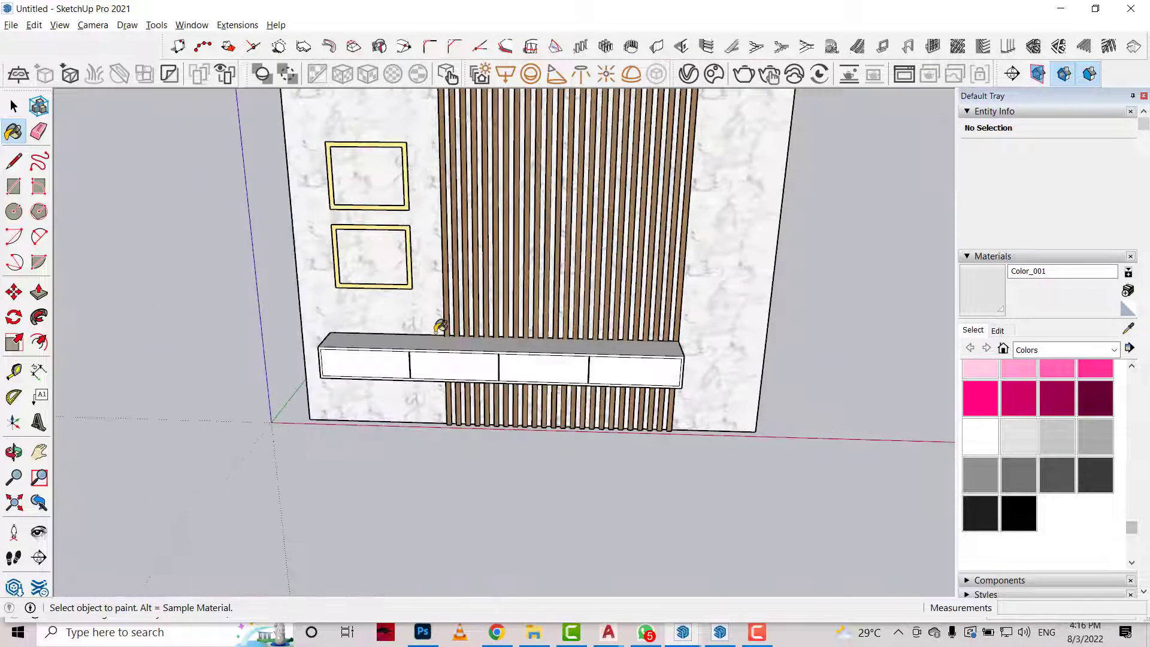
scroll(454, 198, "down", 3)
scroll(610, 363, "up", 2)
scroll(717, 219, "down", 1)
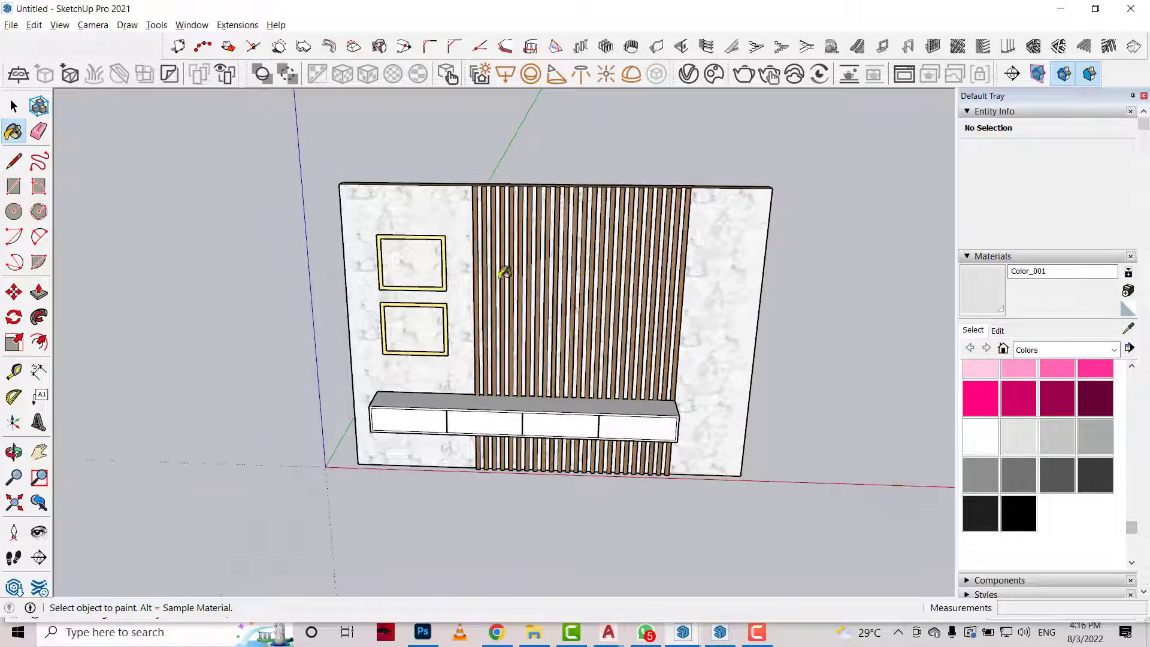
Select the TV panel and decor objects and move them onto the cabinet.
left_click(13, 451)
left_click_drag(748, 441, 411, 369)
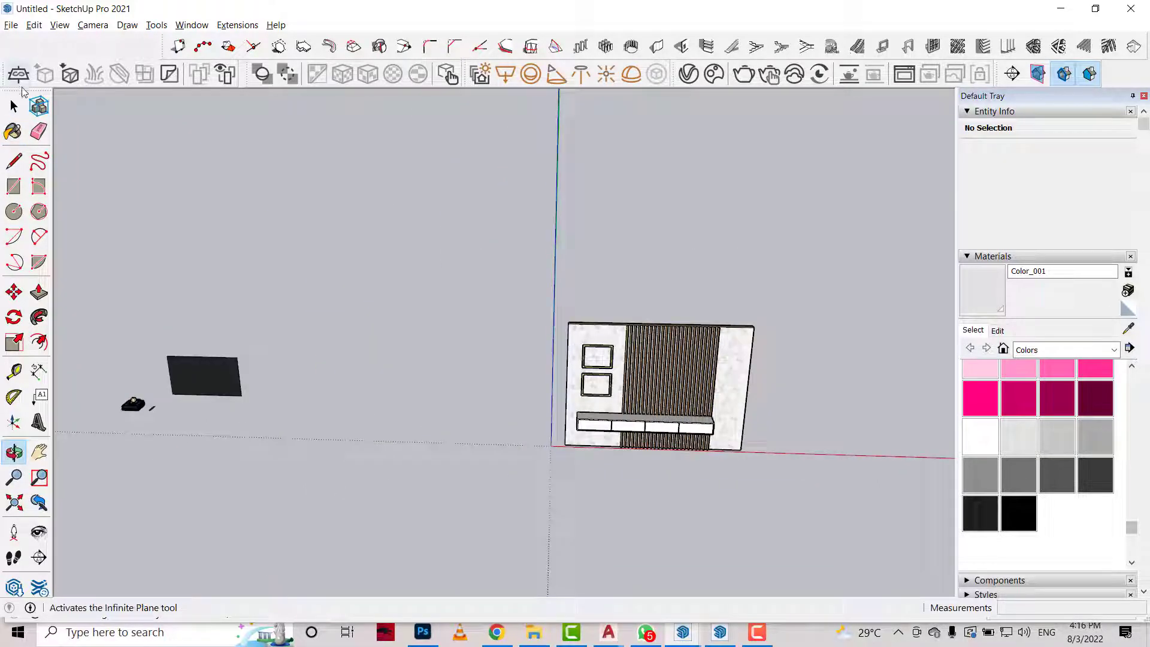
left_click(14, 106)
left_click_drag(285, 308, 105, 496)
left_click(14, 292)
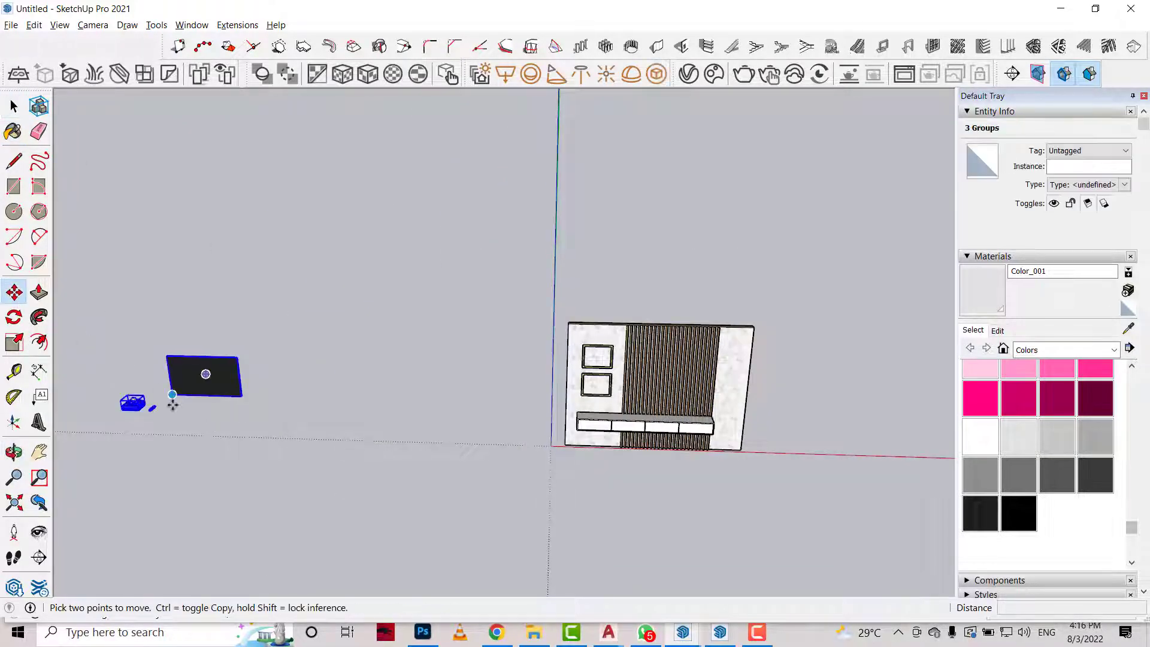
left_click(181, 410)
type("12")
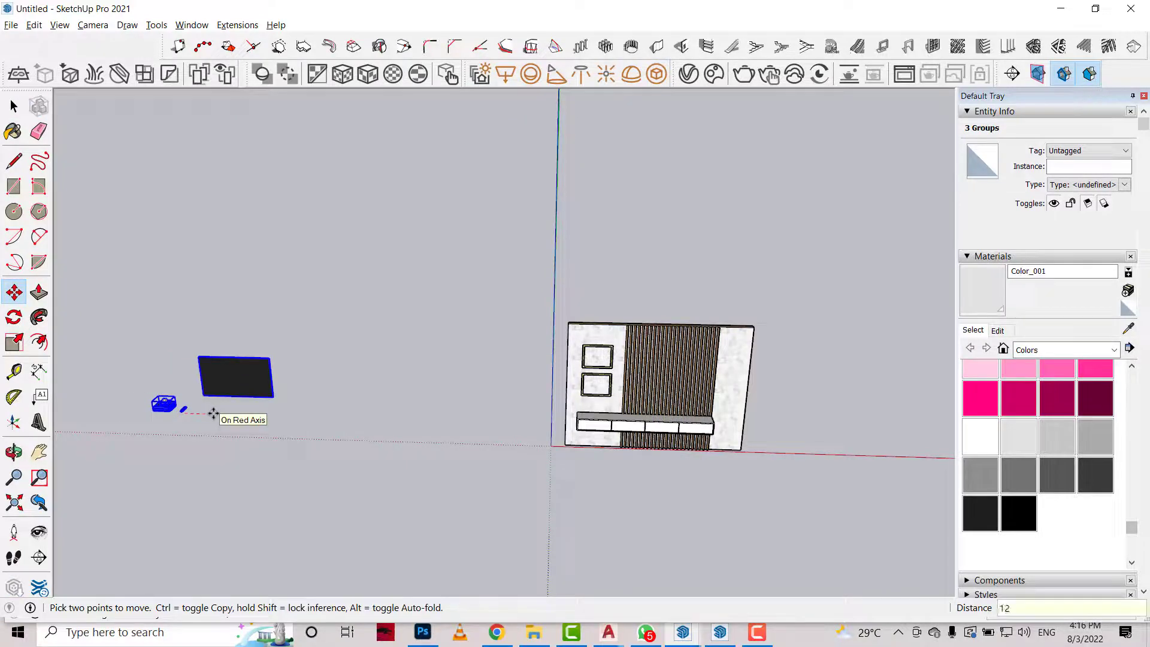
key("Return")
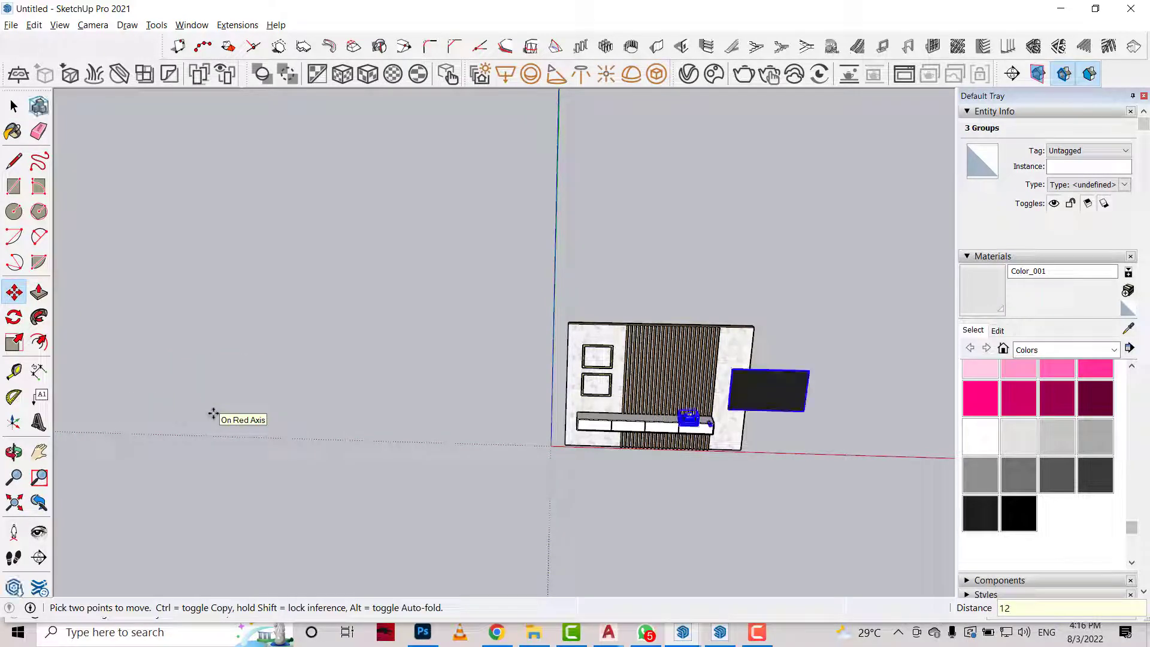
Move the TV onto the slatted wall above the cabinet.
scroll(649, 390, "up", 3)
scroll(753, 426, "up", 1)
scroll(753, 426, "down", 3)
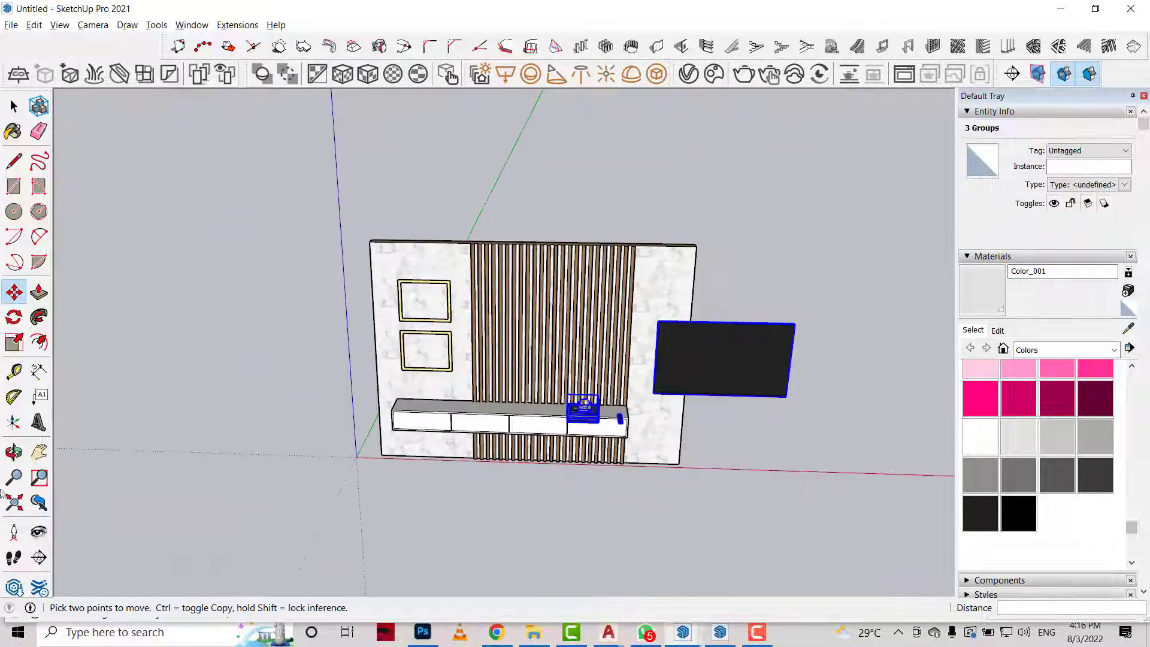
mouse_move(754, 426)
middle_mouse_down()
mouse_move(612, 526)
mouse_move(659, 497)
middle_mouse_up()
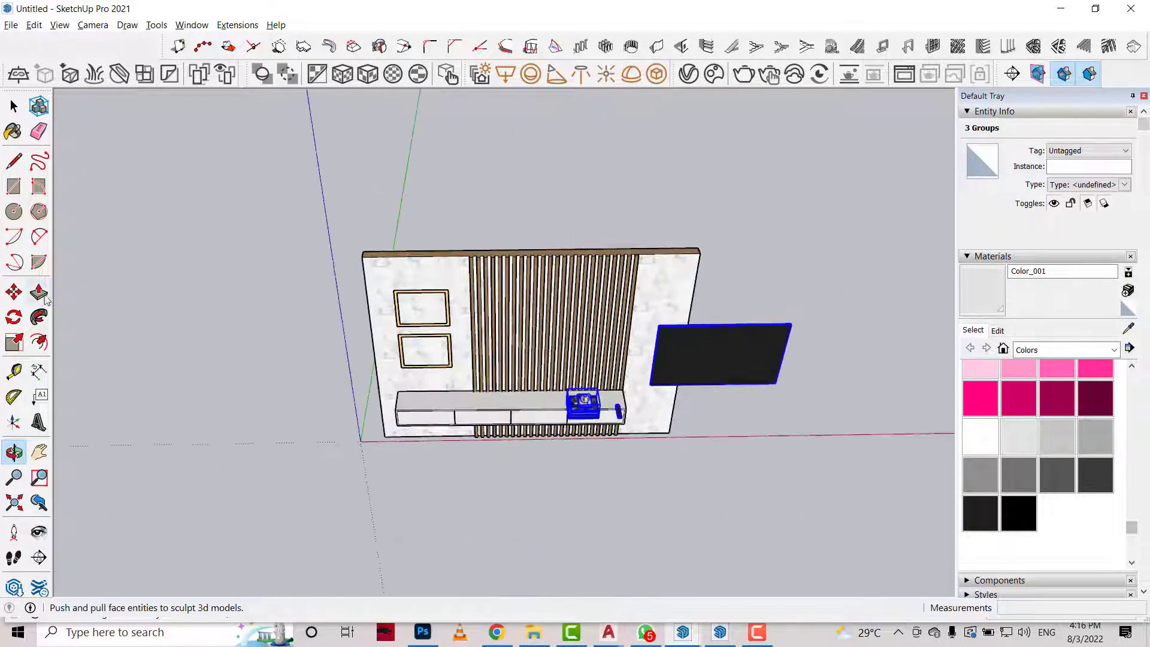
key("m")
left_click(675, 492)
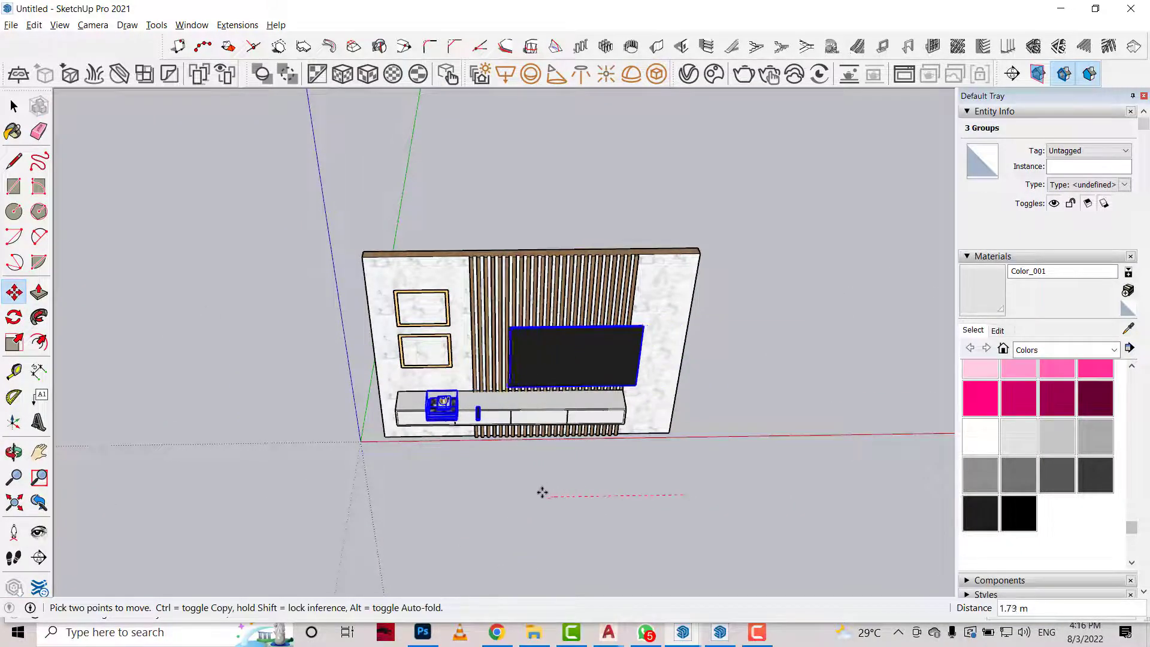
left_click(521, 496)
Nudge the TV and decor groups flush against the wall, checking from side and front views.
scroll(469, 399, "up", 1)
scroll(468, 399, "up", 3)
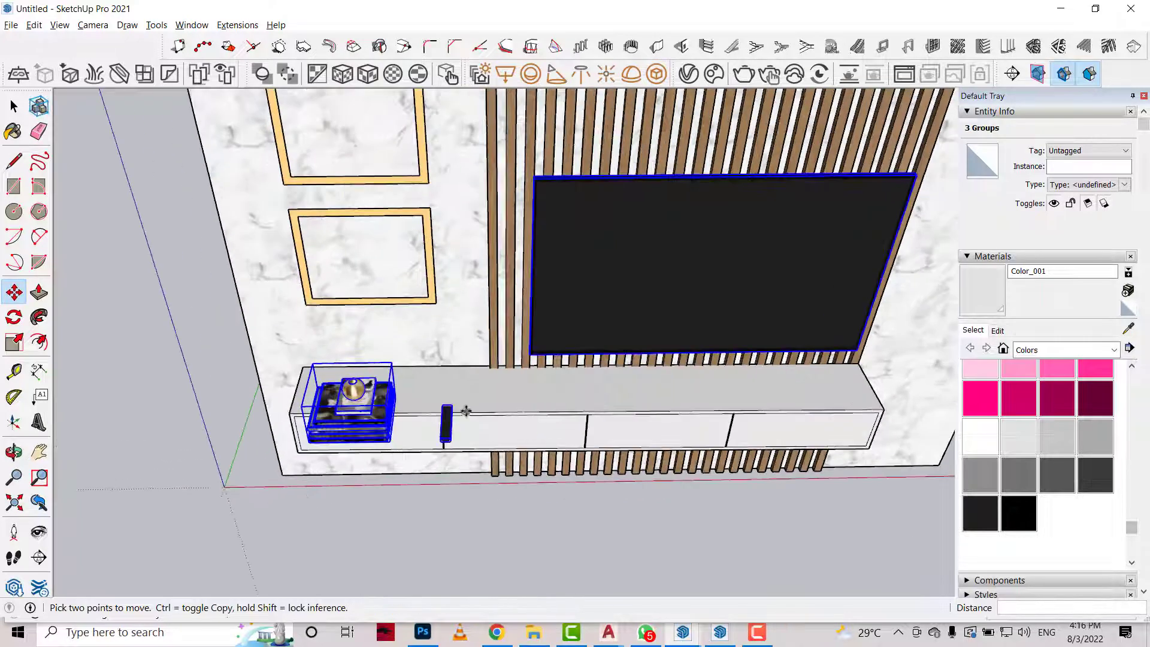
left_click(464, 399)
key("Escape")
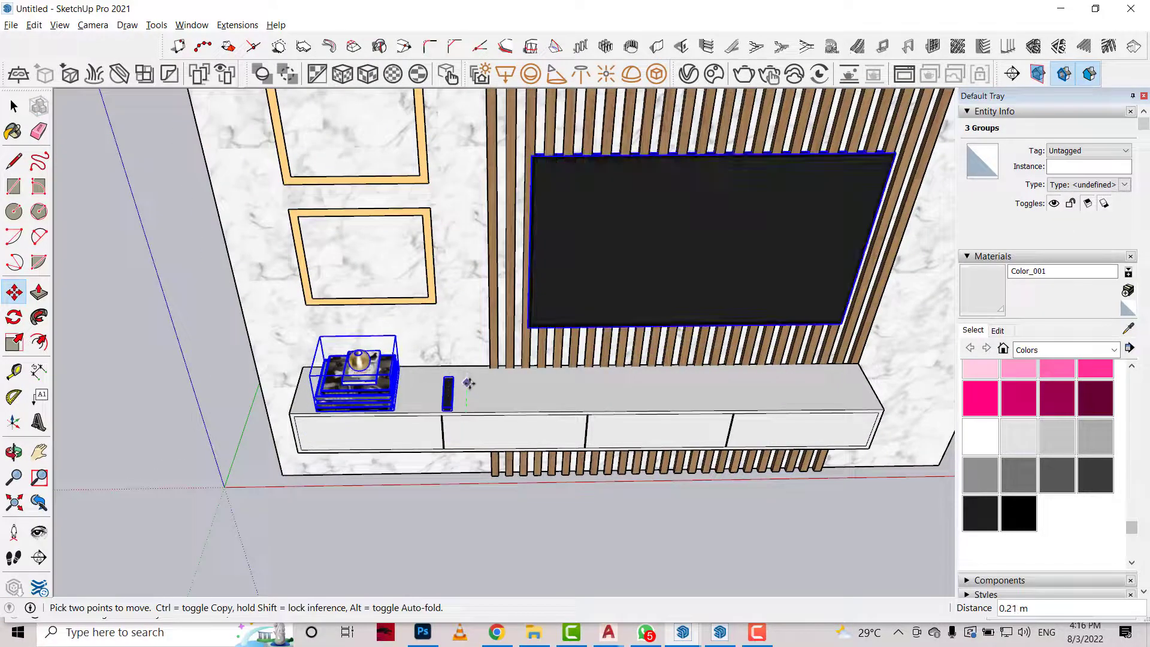
left_click(14, 452)
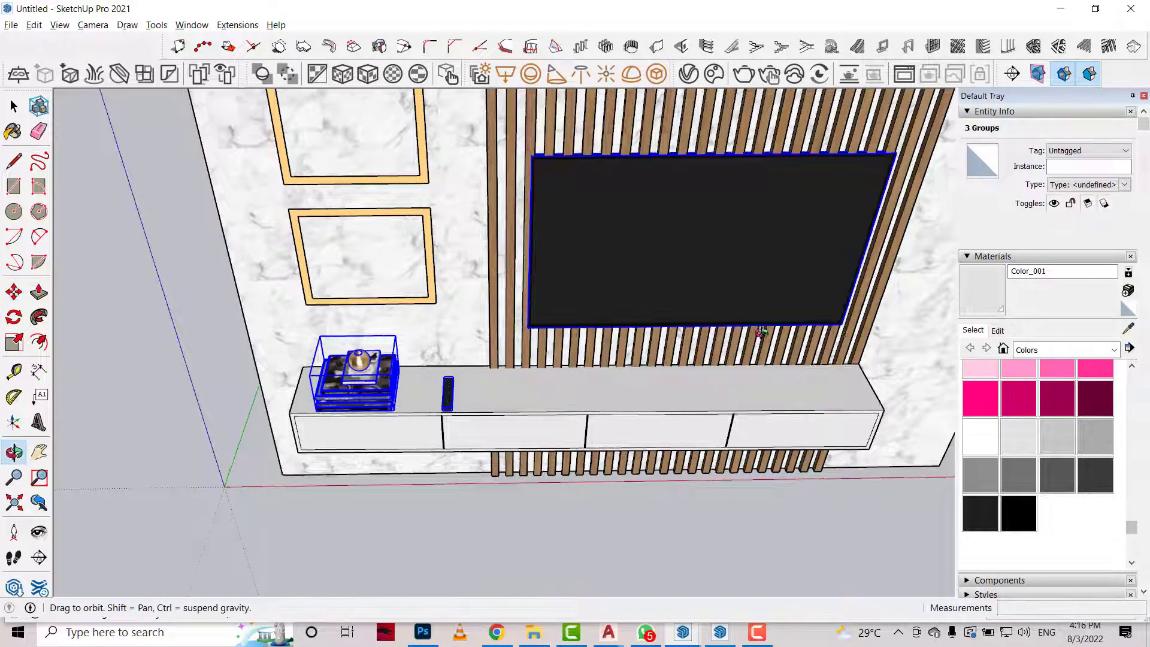
mouse_move(90, 419)
left_mouse_down()
mouse_move(328, 303)
mouse_move(334, 334)
mouse_move(609, 254)
mouse_move(599, 228)
left_mouse_up()
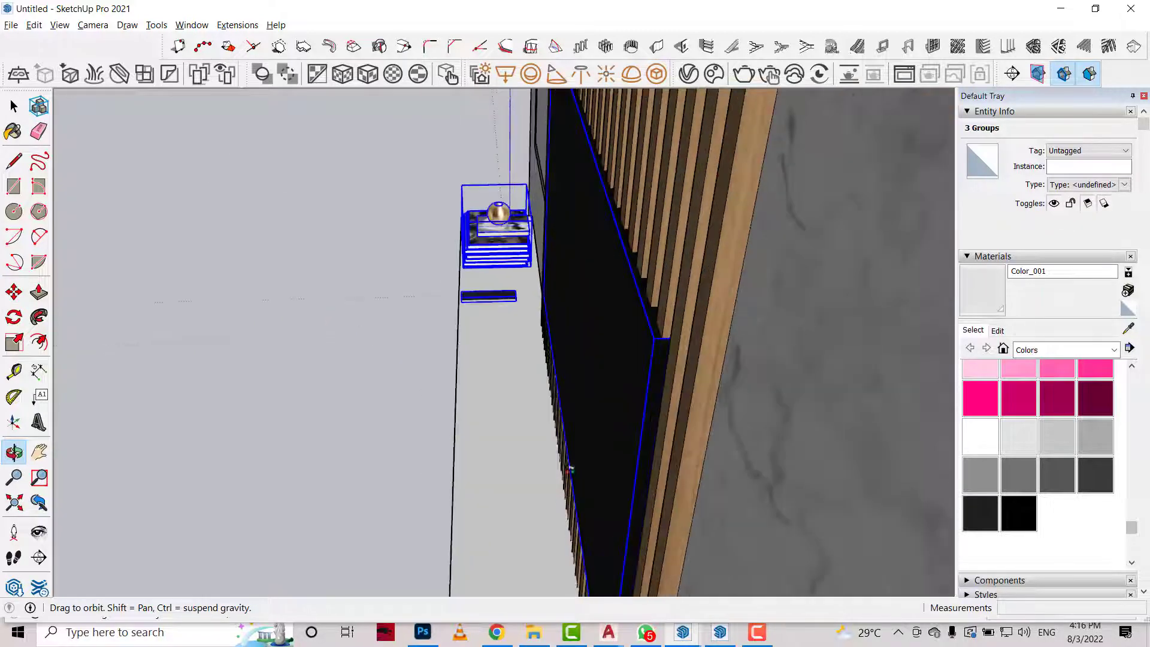
left_click(14, 292)
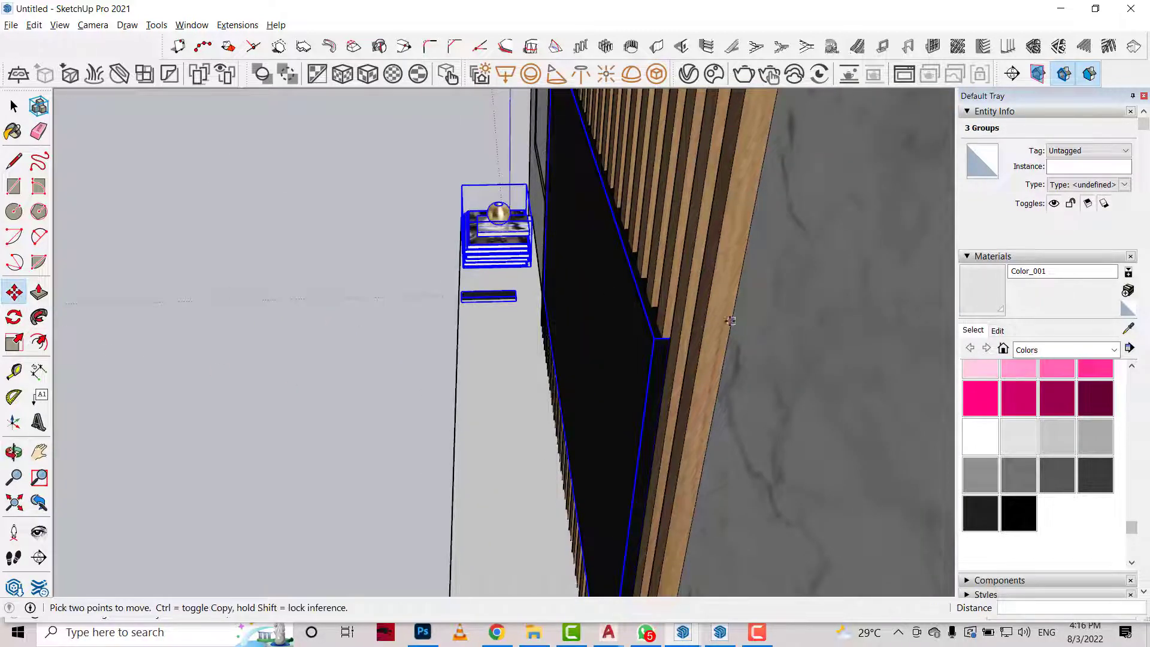
left_click(716, 320)
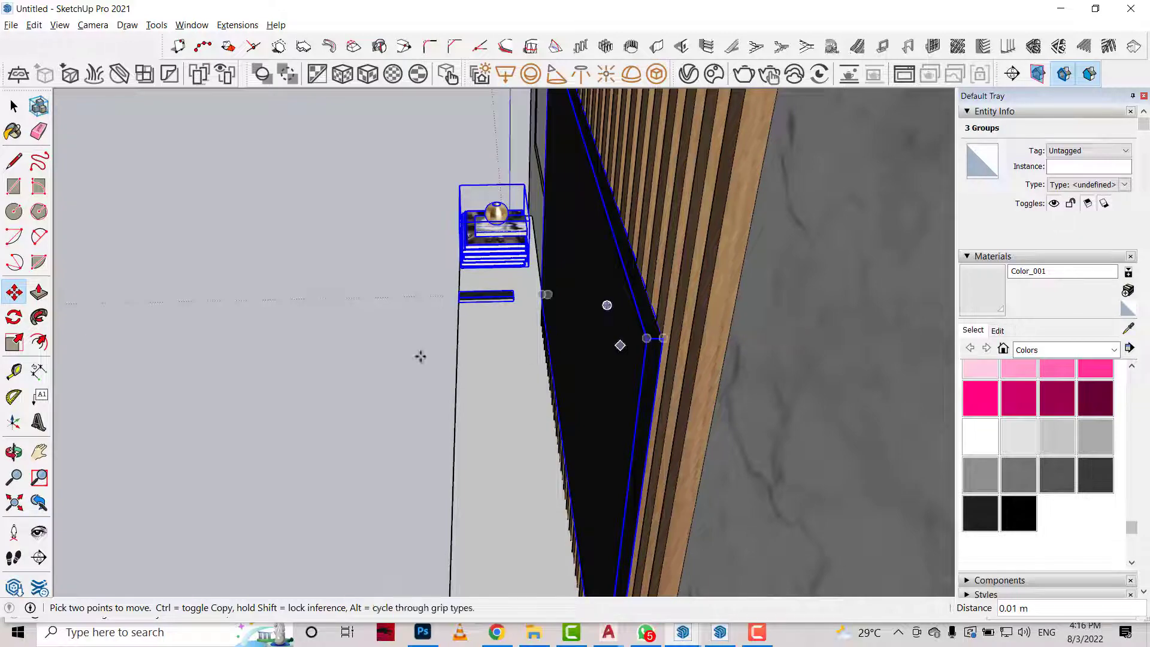
left_click(14, 451)
left_click_drag(360, 384, 617, 317)
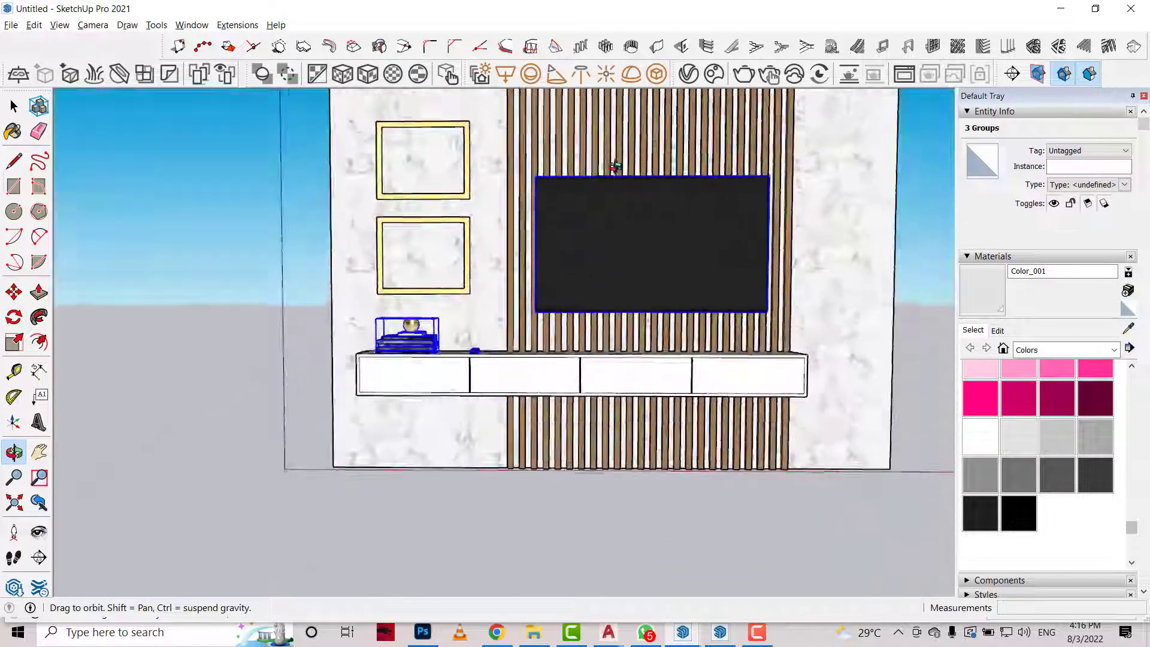
Begin placing a V-Ray rectangle light by picking its first corner.
scroll(617, 317, "up", 3)
scroll(617, 317, "up", 2)
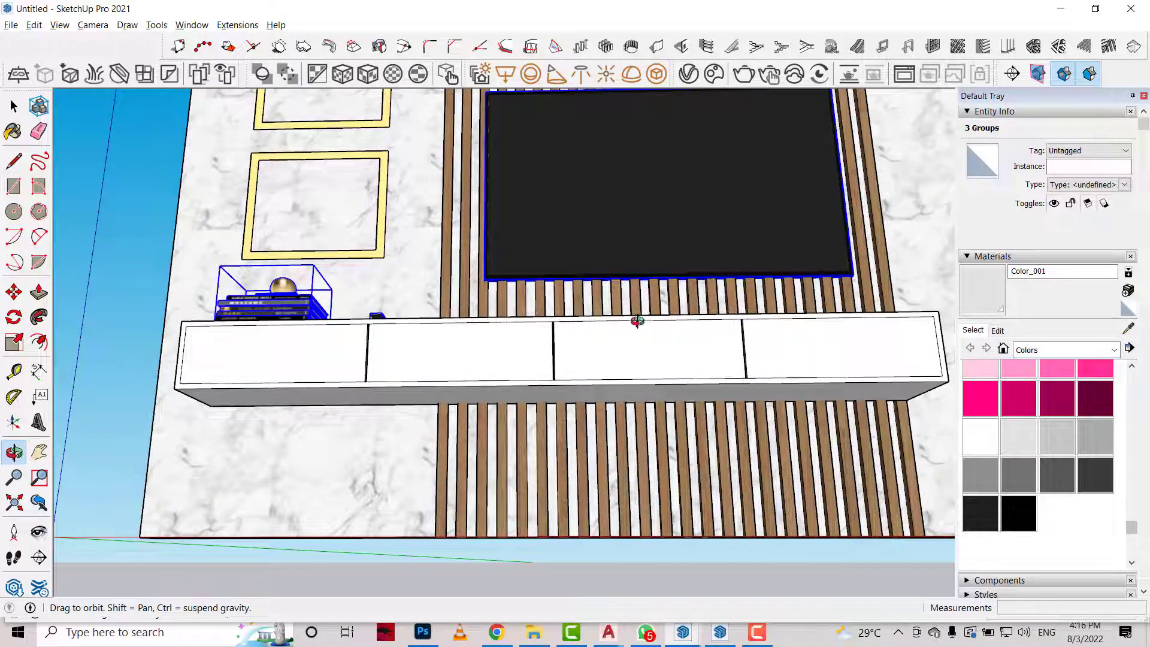
left_click(504, 74)
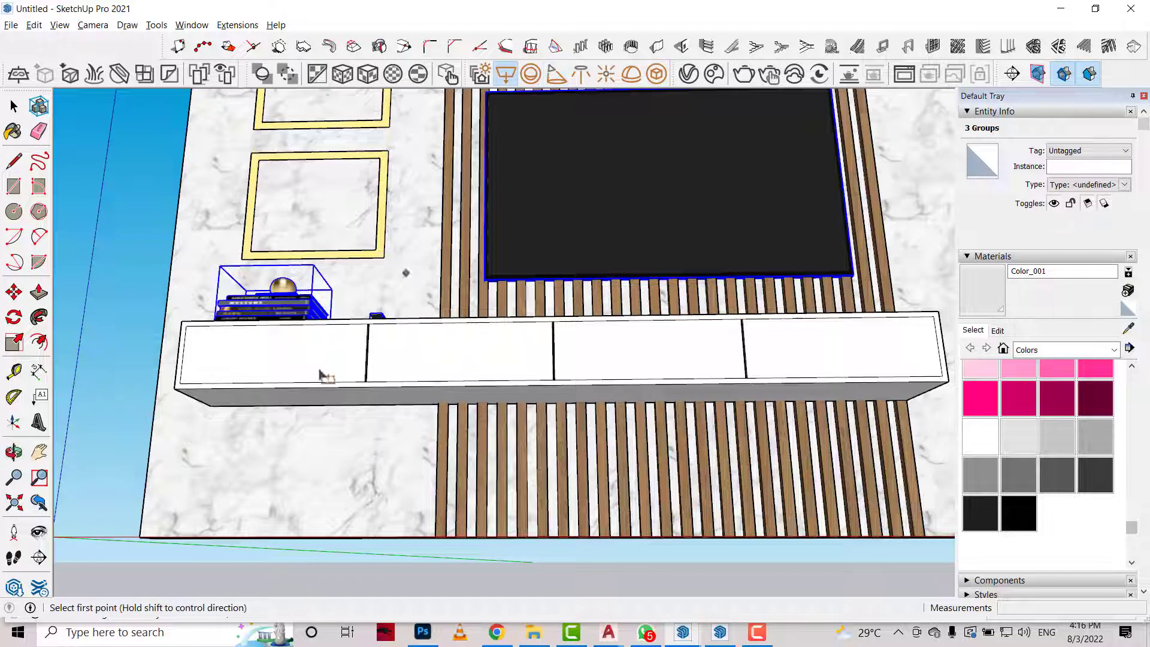
left_click(211, 406)
scroll(907, 402, "up", 1)
scroll(907, 402, "up", 1)
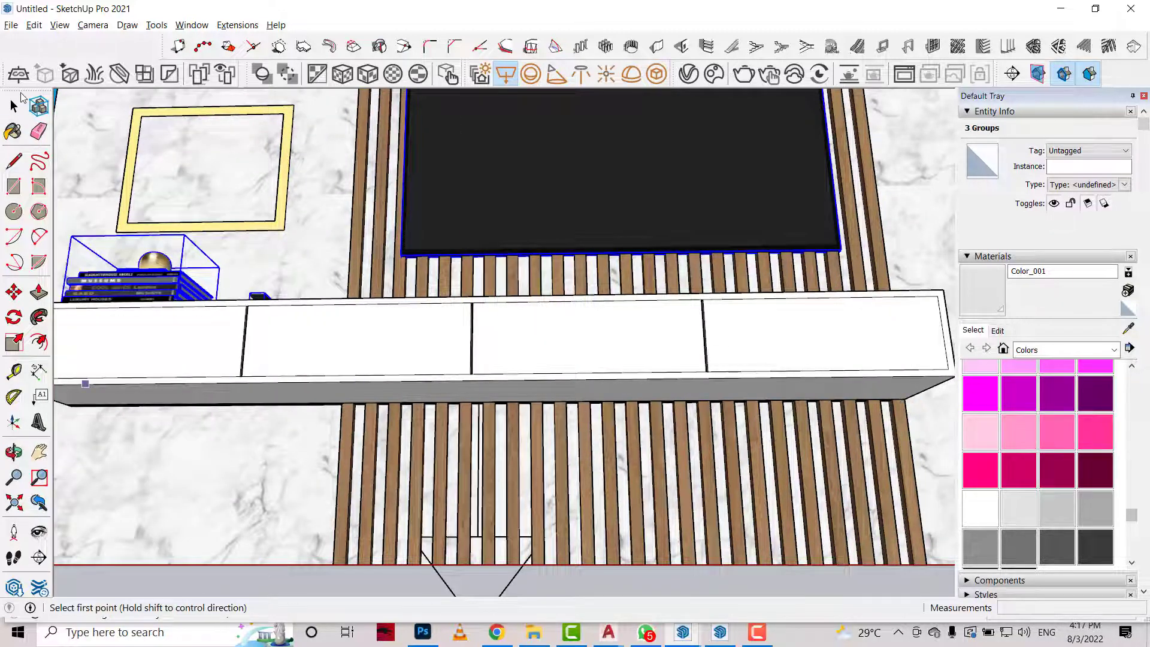
Select the white cabinet and bring up the V-Ray Asset Editor.
left_click(15, 106)
left_click(321, 407)
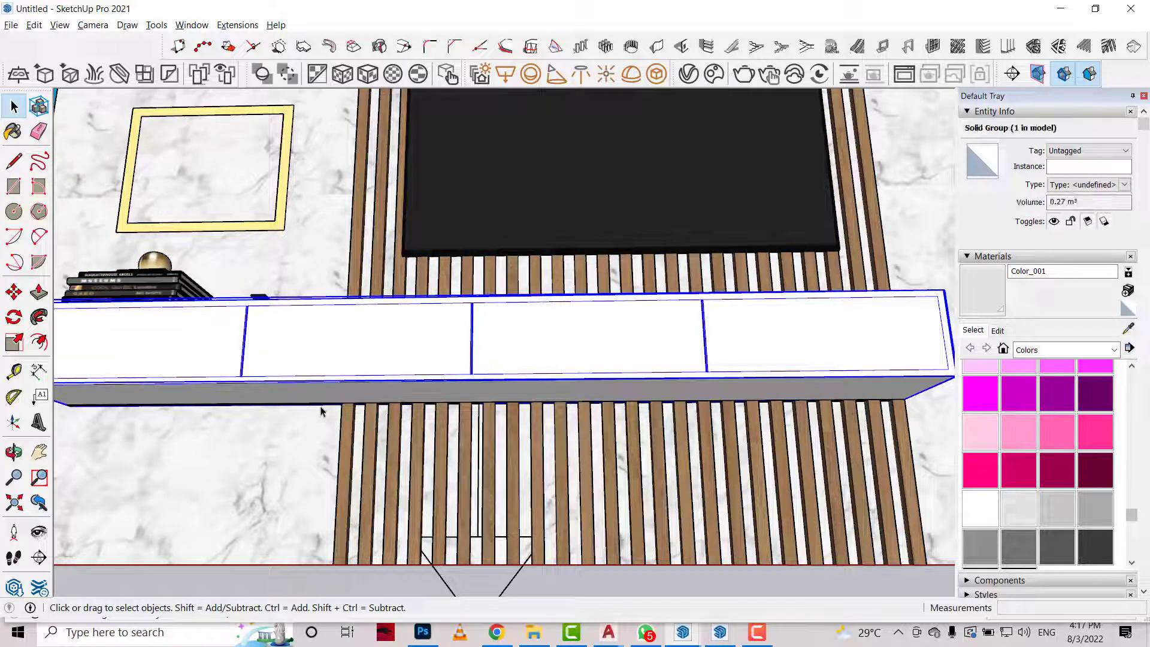
left_click(688, 74)
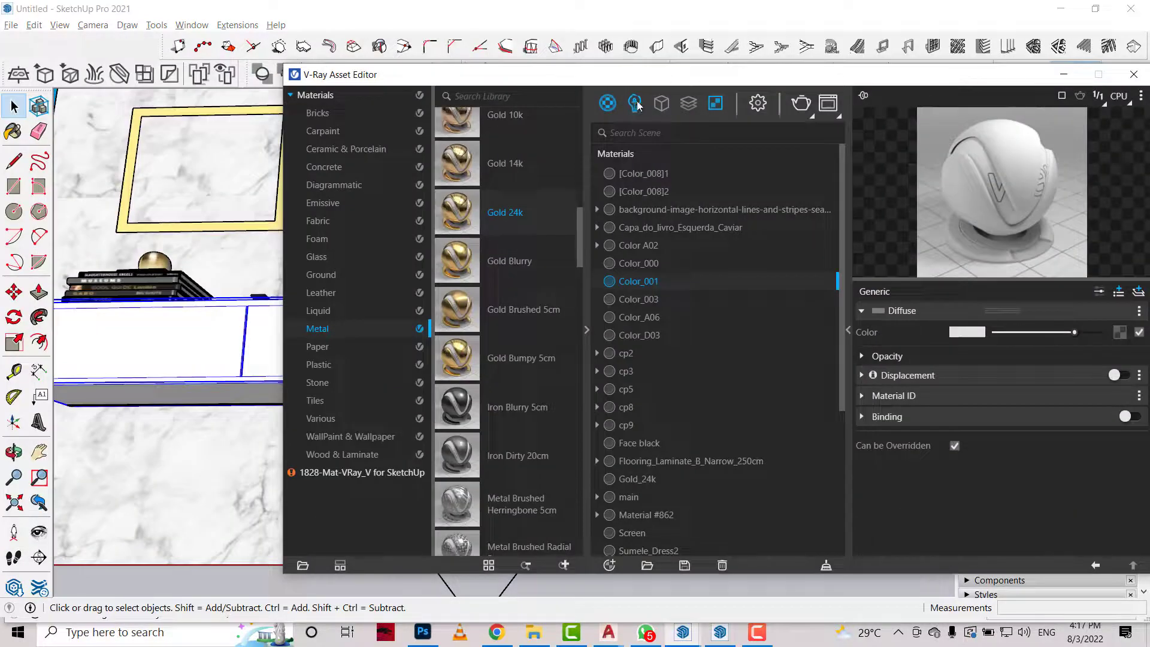
Set the Rectangle Light's intensity to 160.
left_click(635, 103)
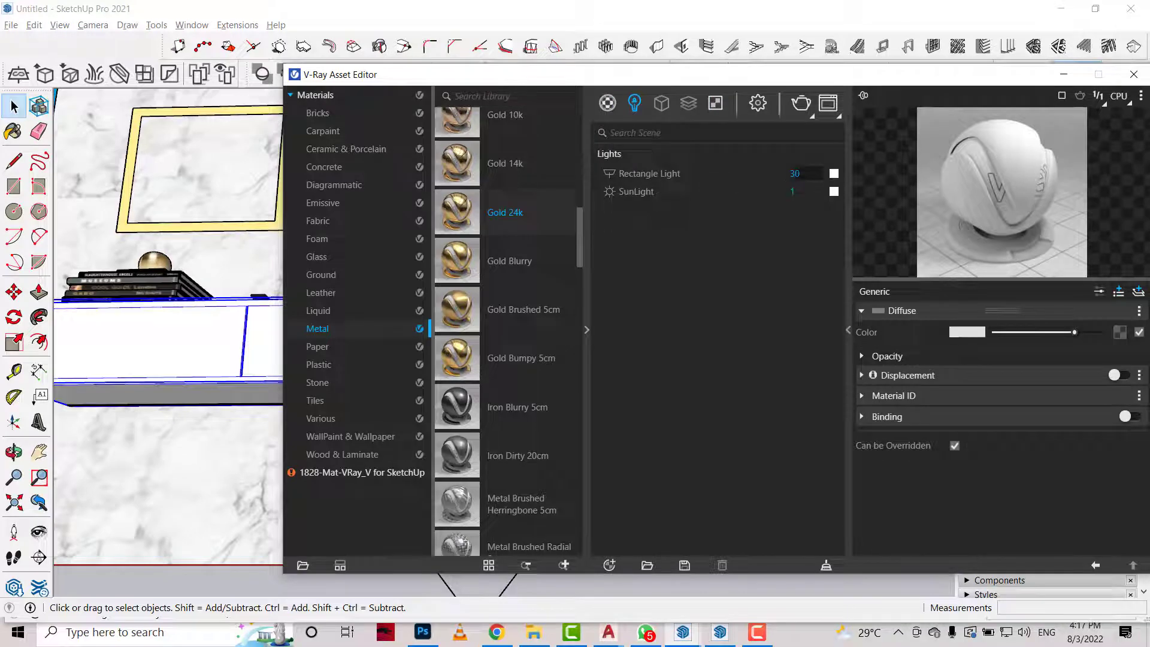
left_click(792, 173)
type("16")
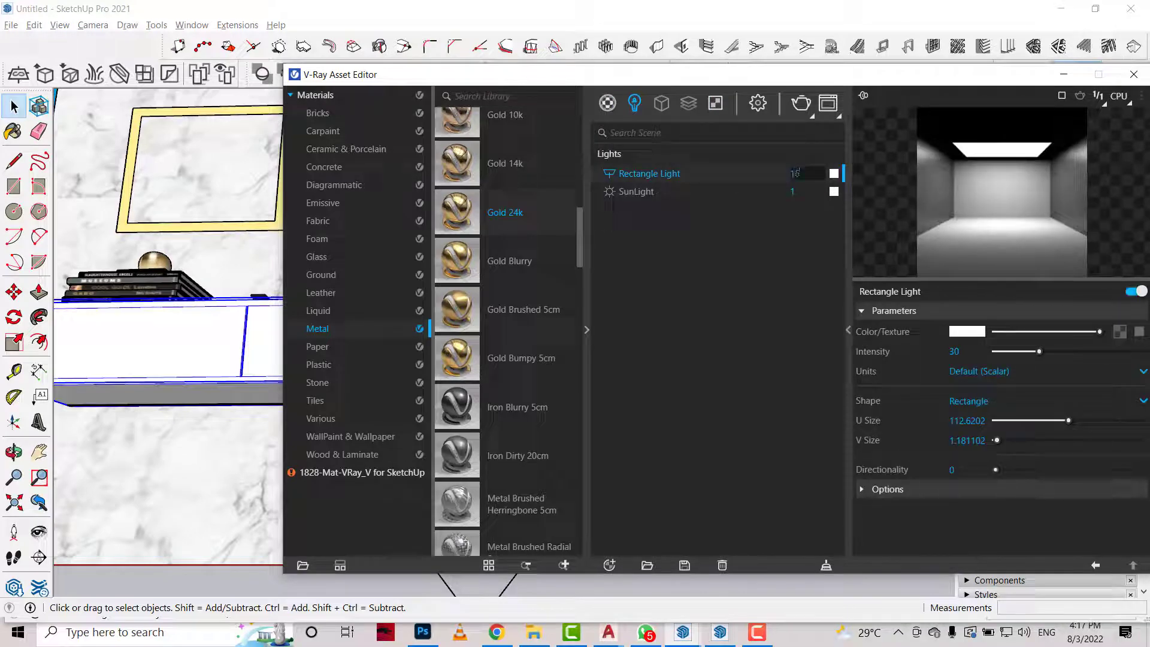
type("0")
key("Return")
Make the light invisible, disable specular, reflections and atmospherics, and close the editor.
left_click(919, 488)
scroll(952, 502, "down", 3)
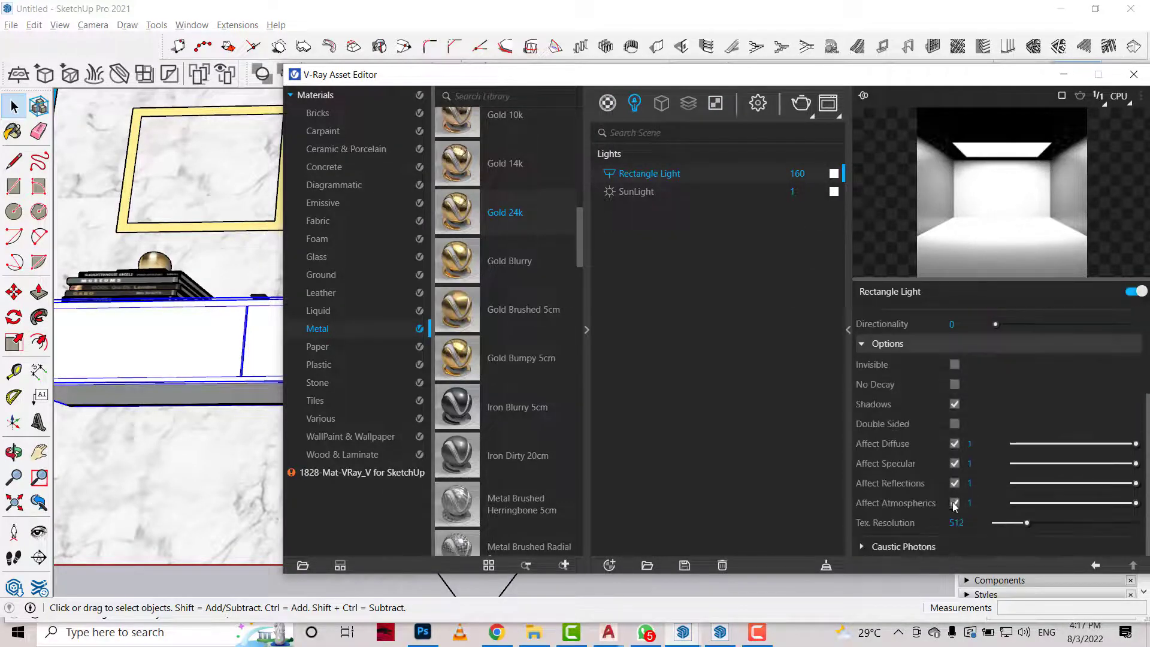
left_click(954, 503)
left_click(954, 483)
left_click(953, 463)
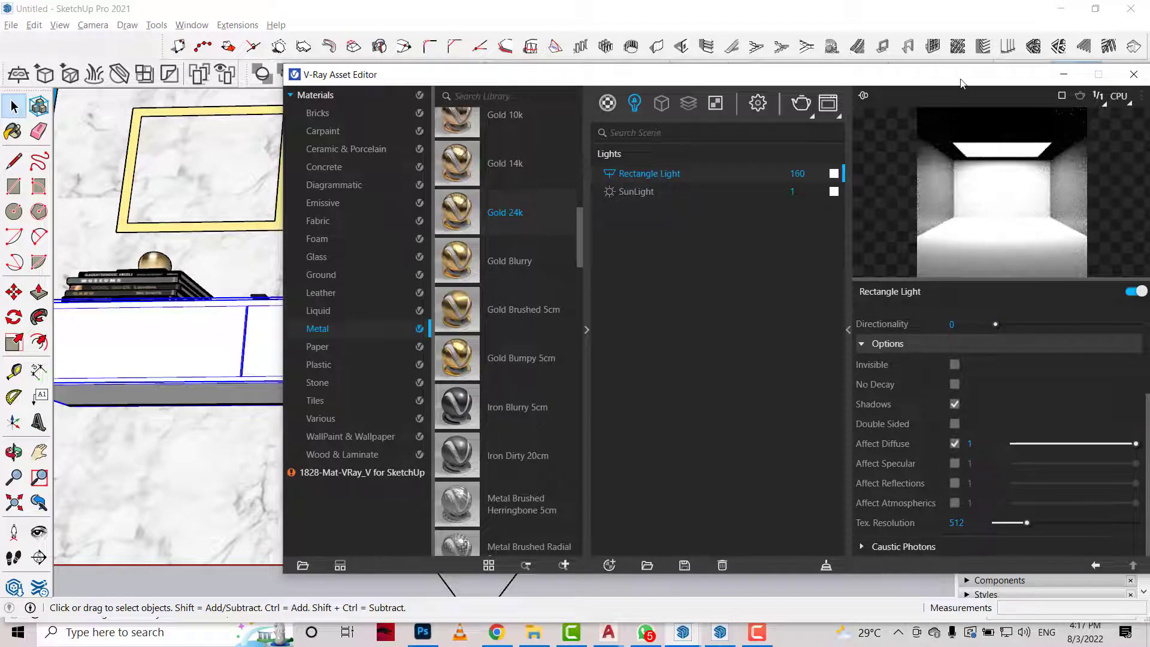
left_click_drag(960, 83, 743, 82)
left_click(737, 363)
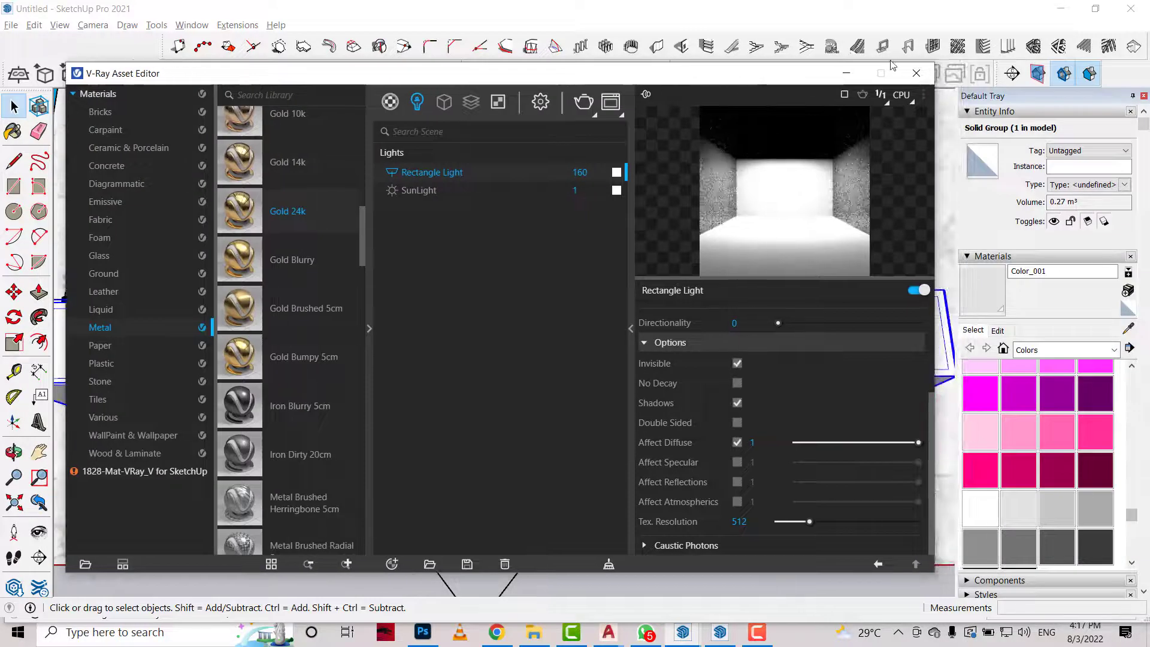
left_click(846, 73)
left_click(14, 451)
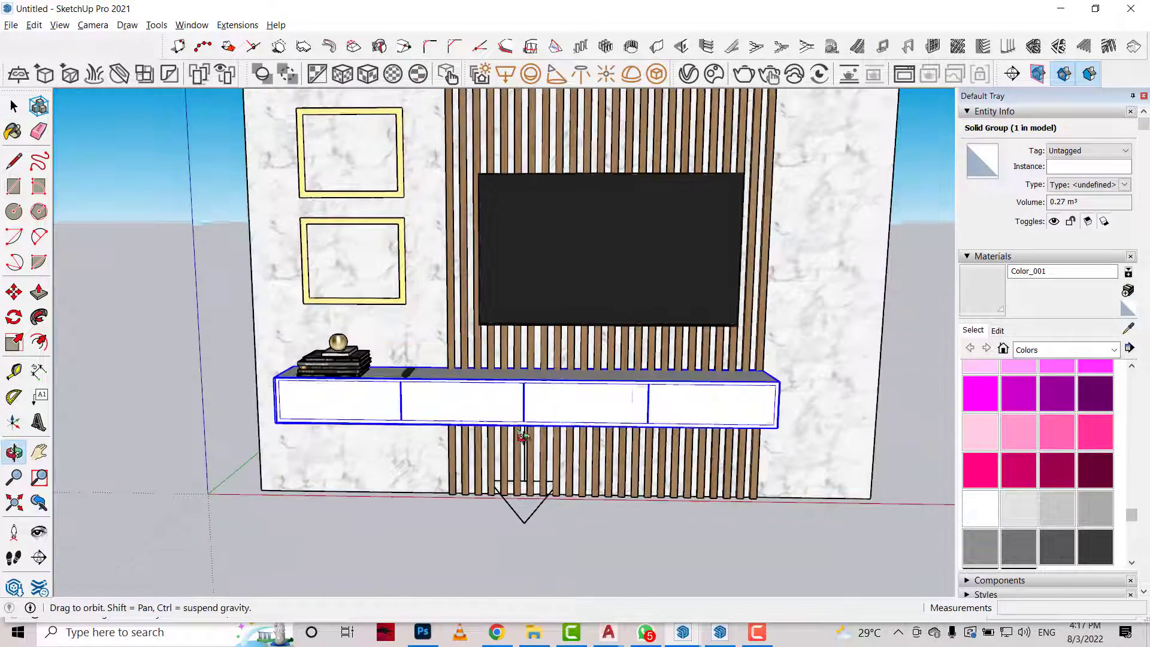